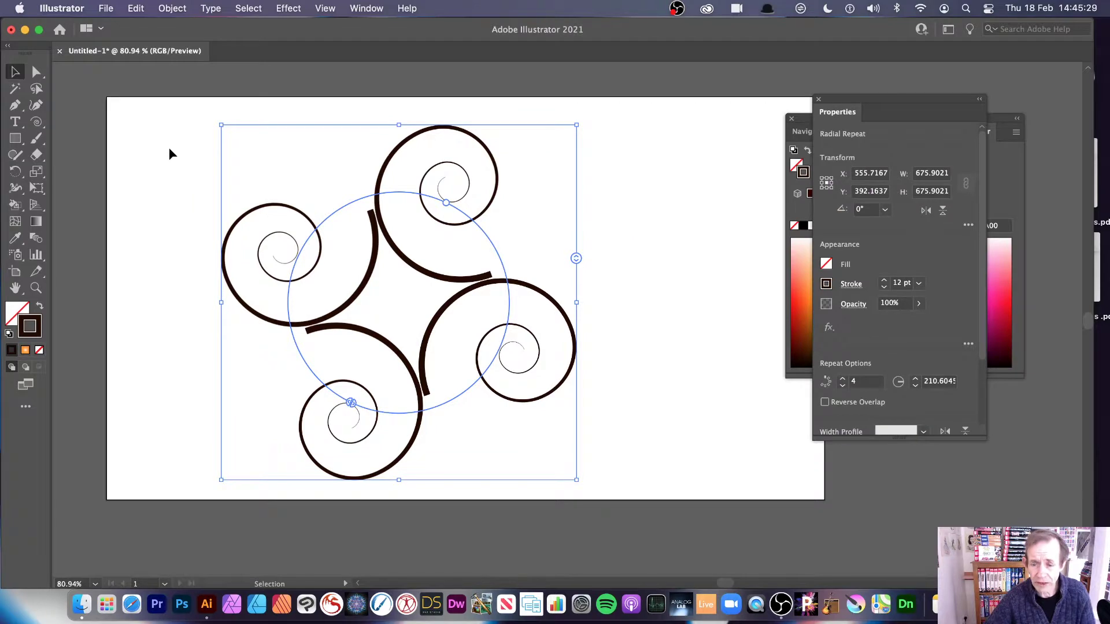
# Step: Delete the selected four-spiral radial repeat artwork
pyautogui.press('Delete')
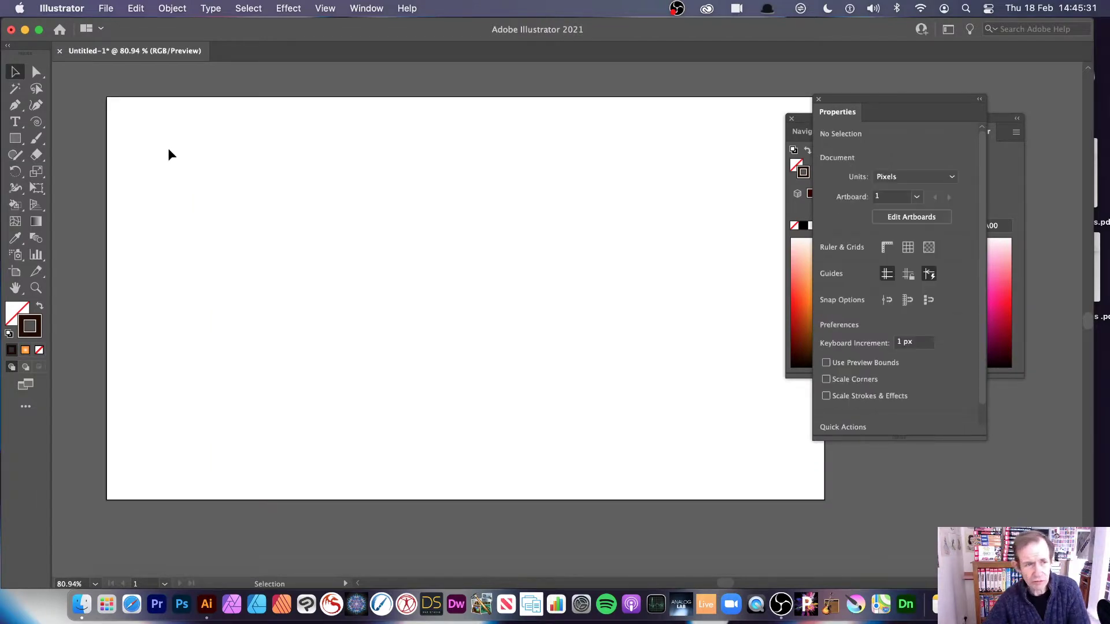
# Step: Draw a spiral with 12 segments and 80% decay using the Spiral Tool dialog
pyautogui.click(35, 127)
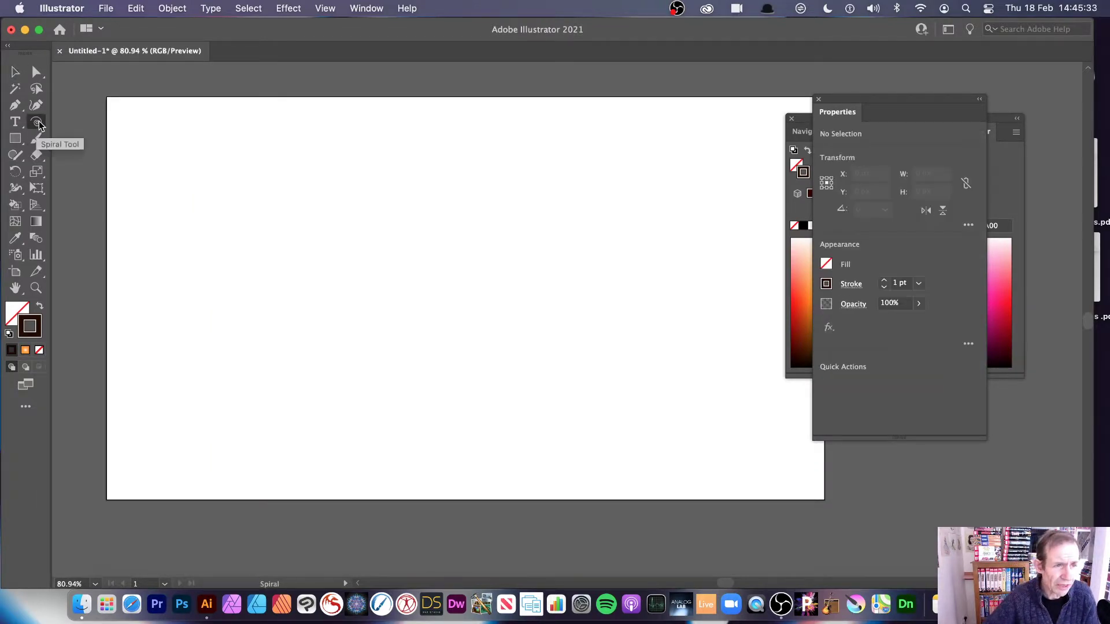
pyautogui.click(35, 127)
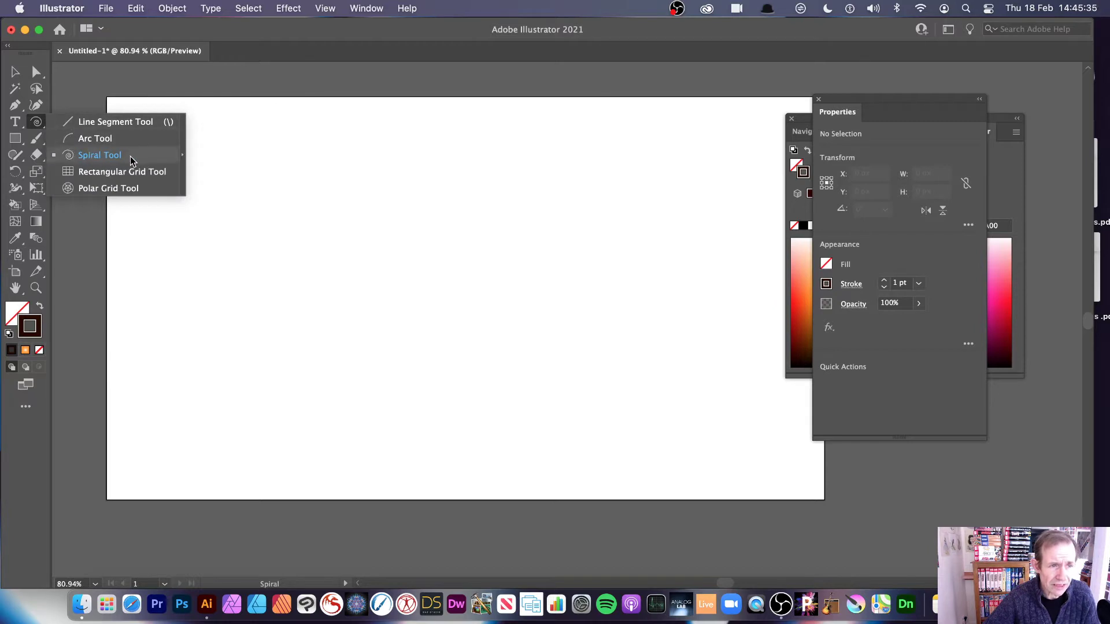
pyautogui.click(113, 156)
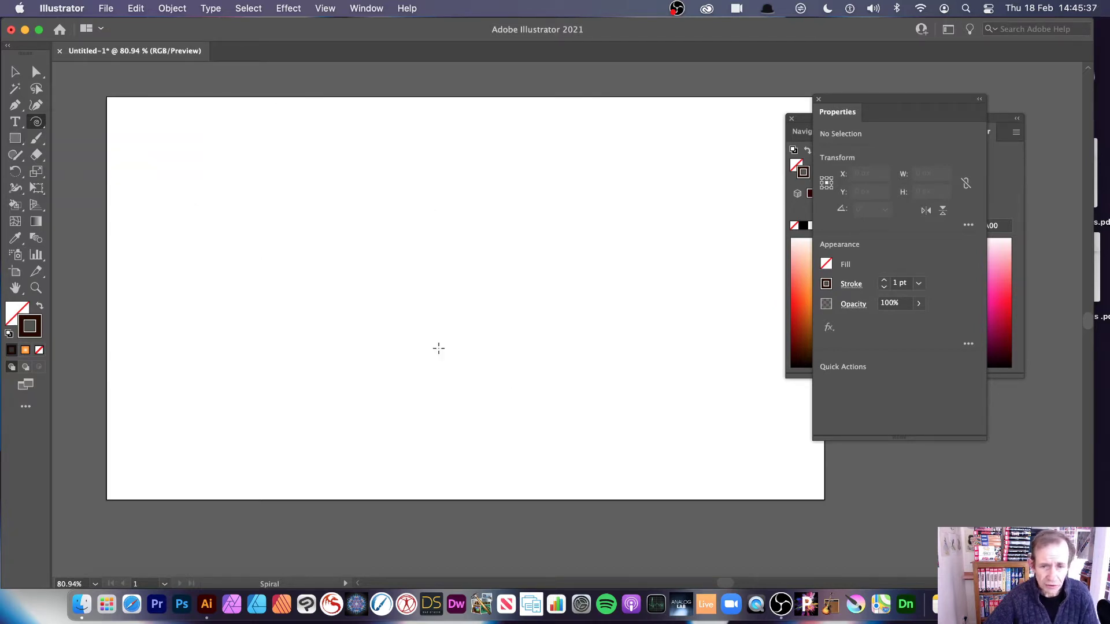
pyautogui.click(533, 336)
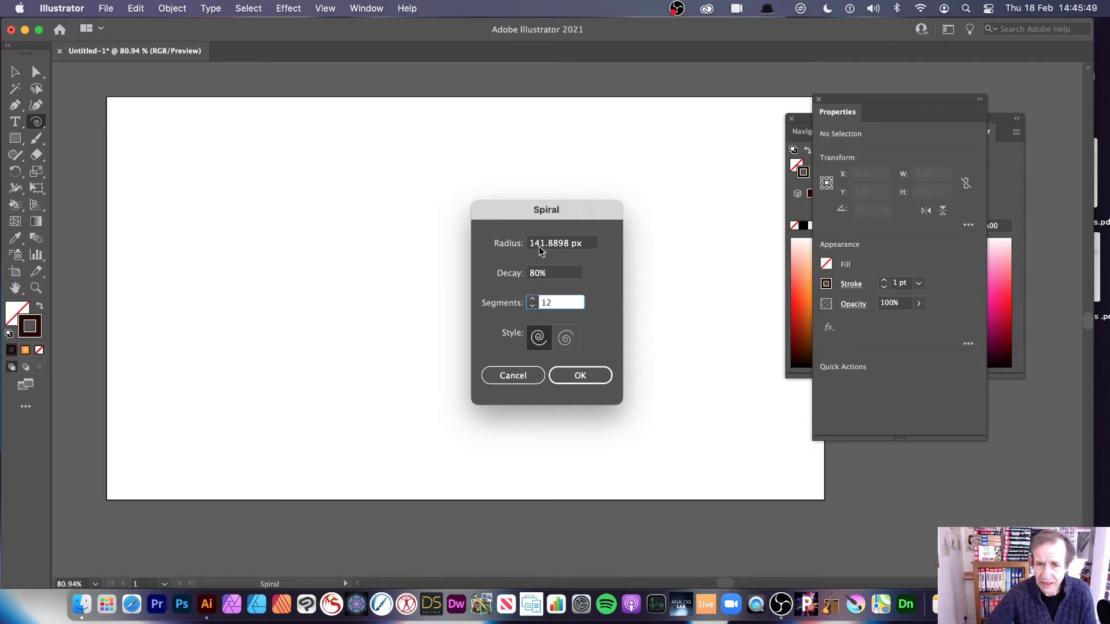
pyautogui.click(577, 376)
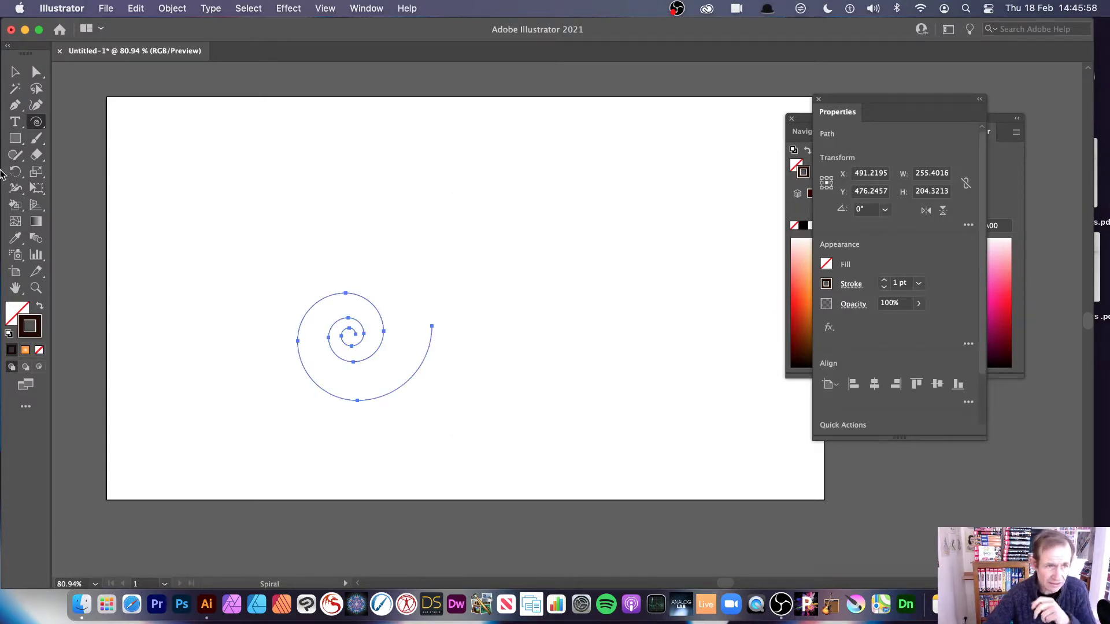
pyautogui.click(15, 71)
# Step: Enlarge and reposition the spiral, then give it a 6 pt stroke
pyautogui.moveTo(434, 293); pyautogui.dragTo(523, 221)
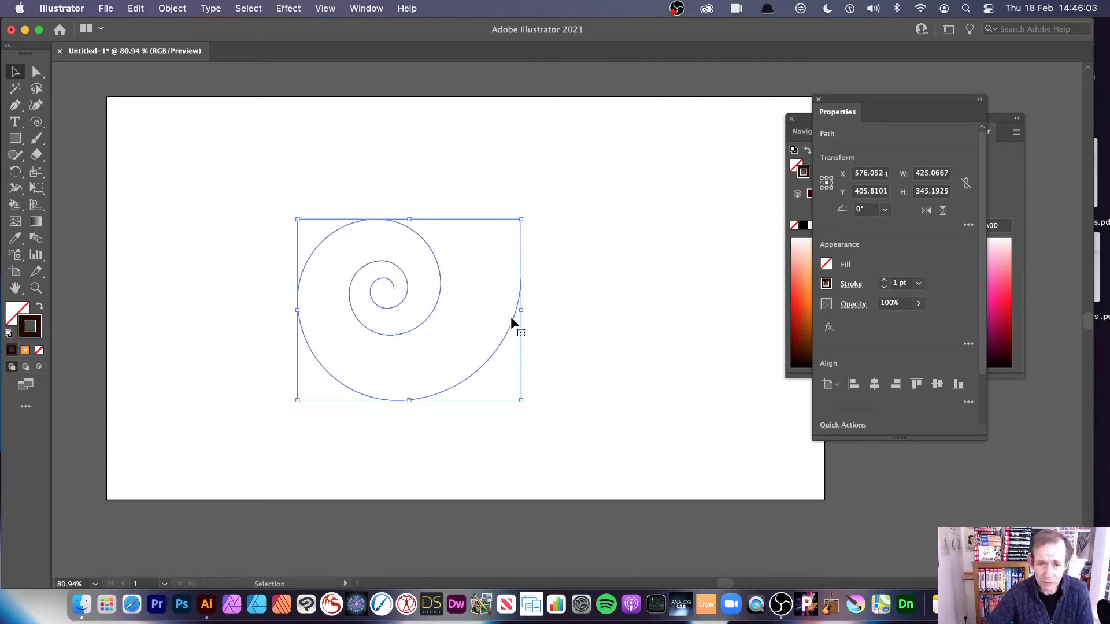
pyautogui.moveTo(513, 322); pyautogui.dragTo(473, 302)
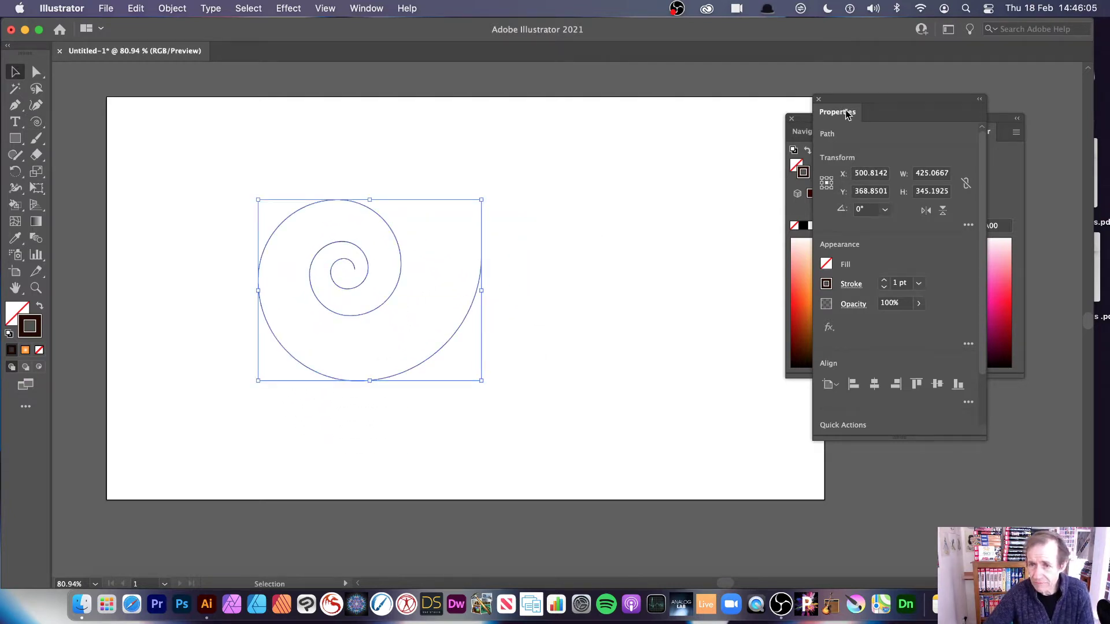
pyautogui.moveTo(849, 114); pyautogui.dragTo(631, 128)
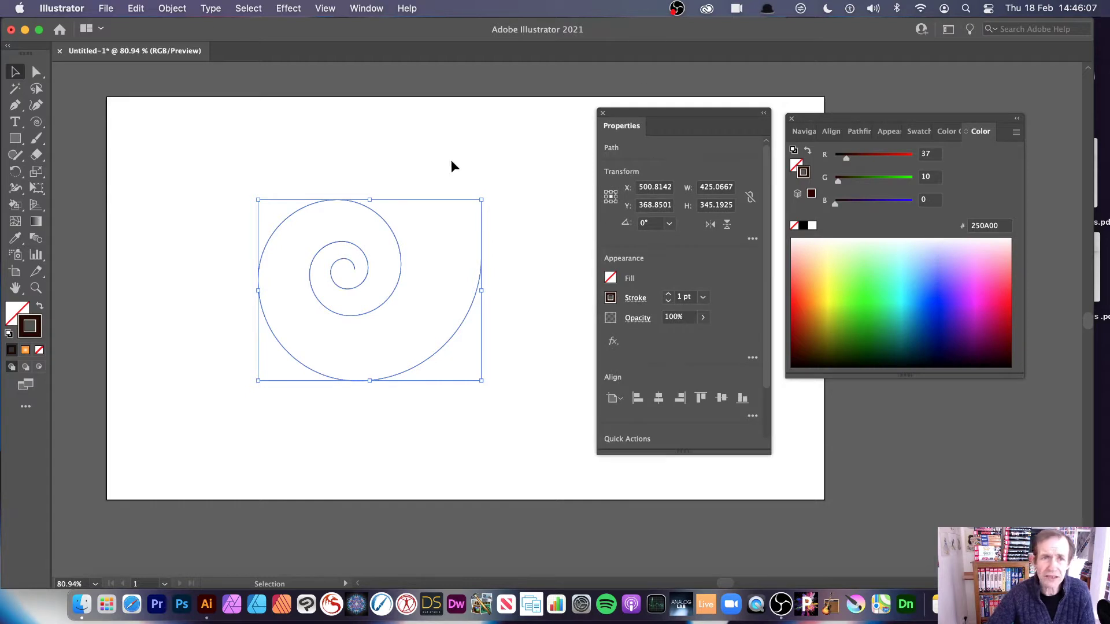
pyautogui.click(377, 13)
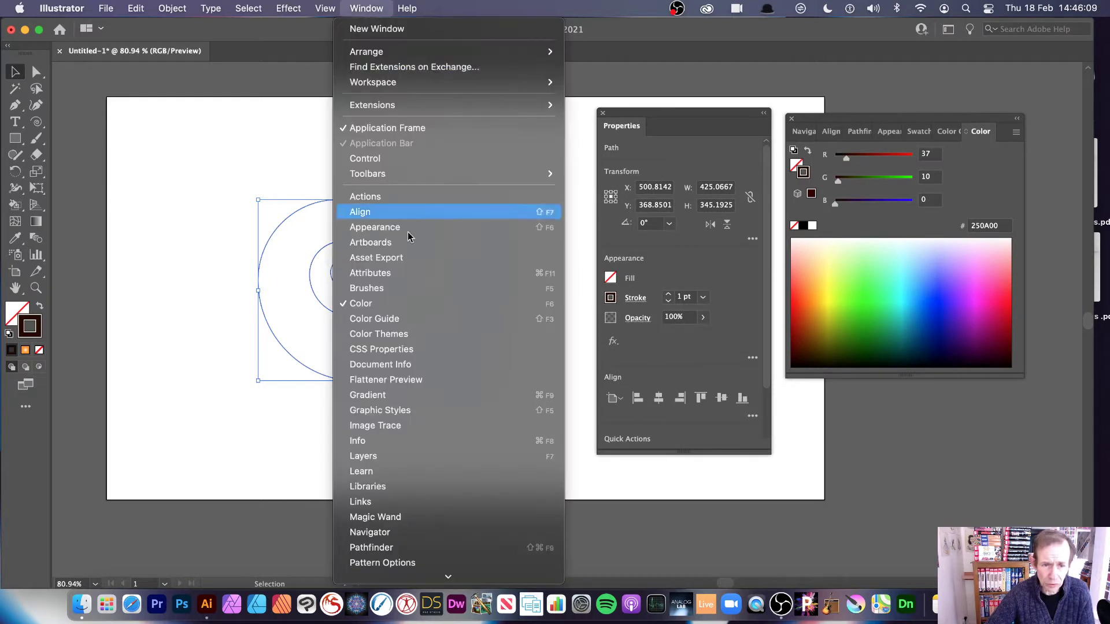
pyautogui.scroll(-5, 380, 416)
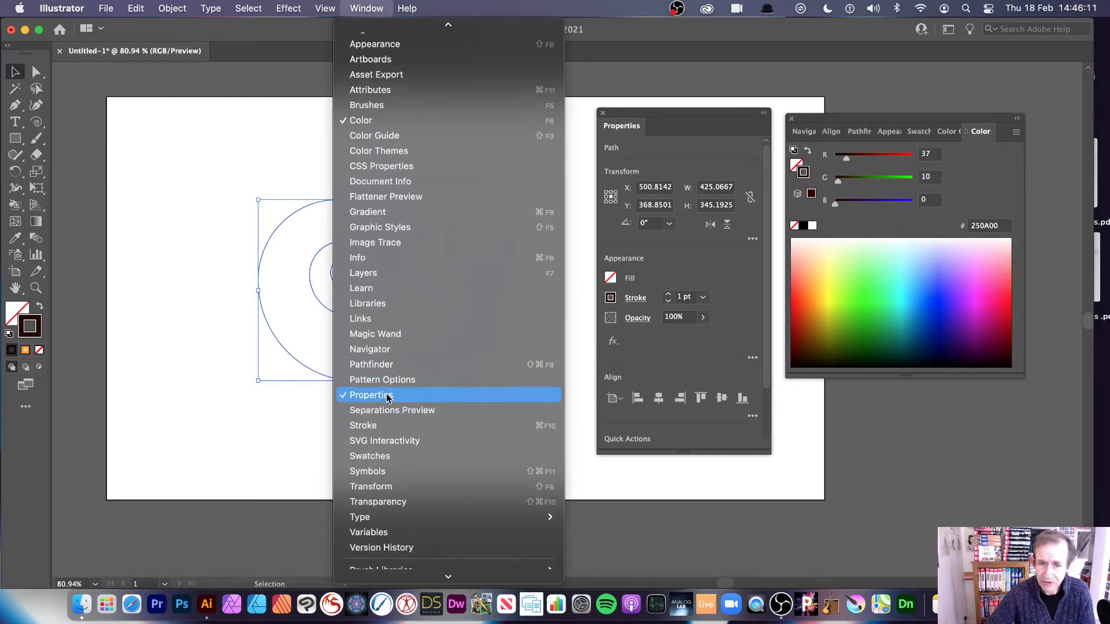
pyautogui.click(720, 261)
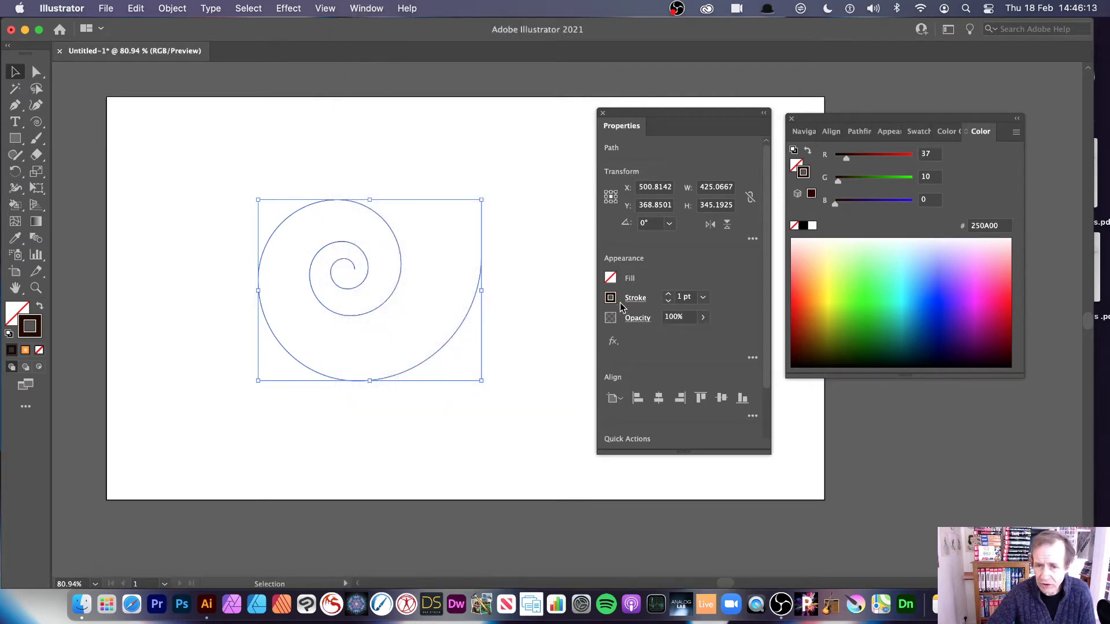
pyautogui.click(703, 297)
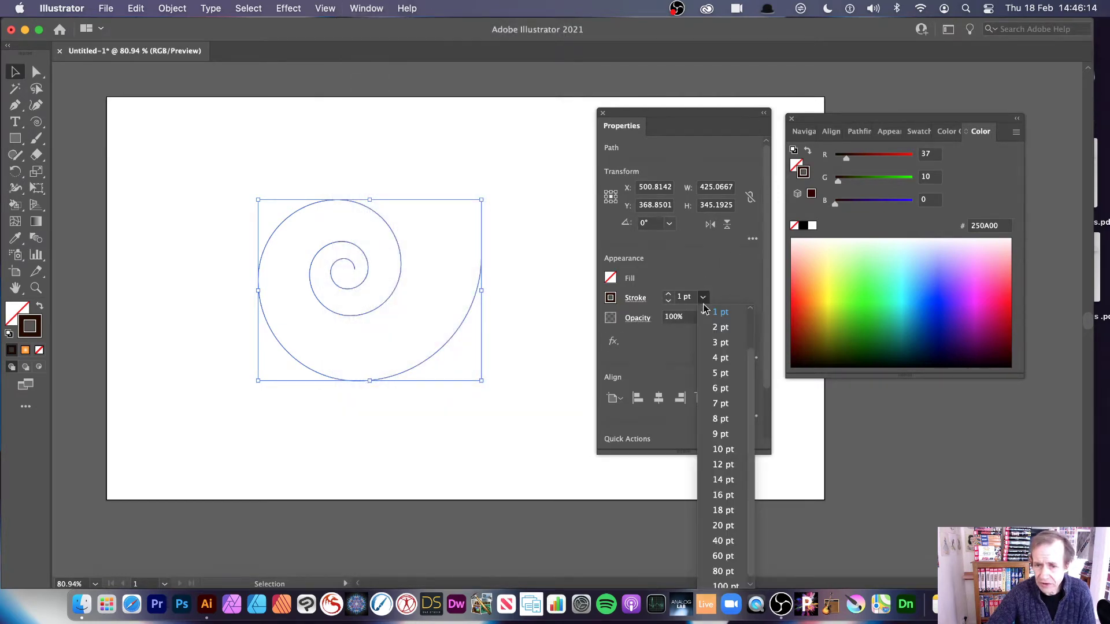
pyautogui.click(721, 388)
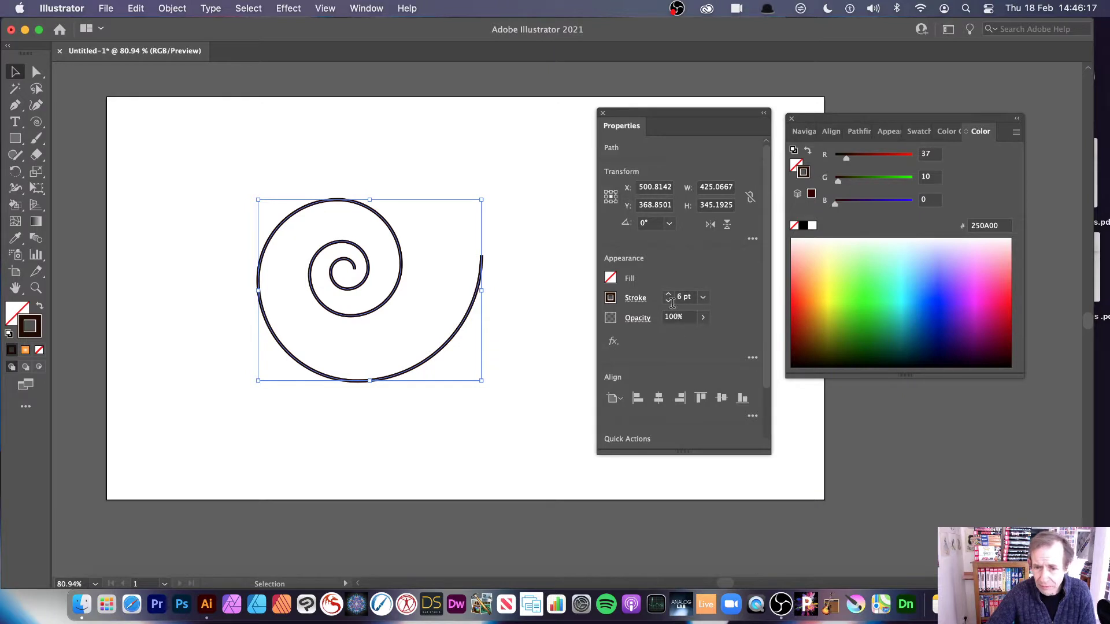
# Step: Apply a tapering width profile to the stroke and scale the spiral down slightly
pyautogui.click(636, 299)
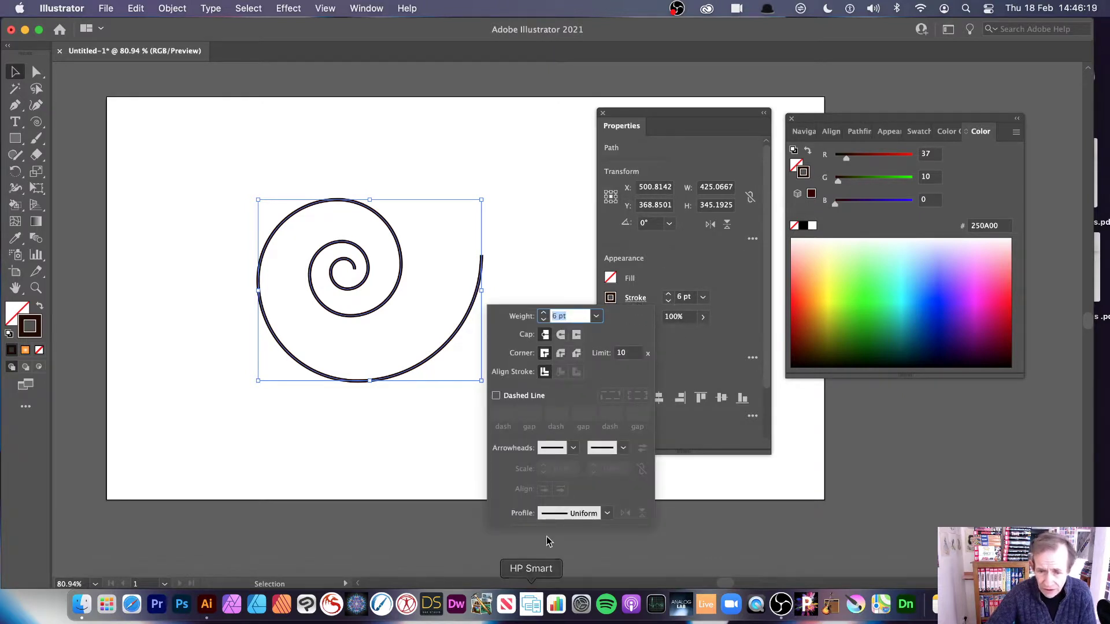
pyautogui.click(607, 514)
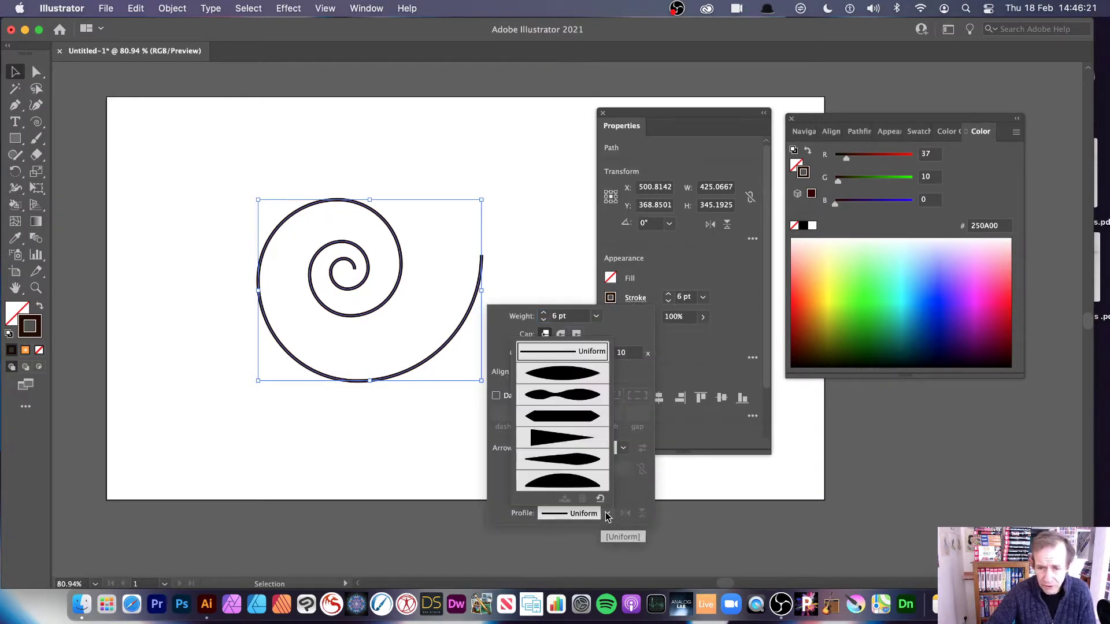
pyautogui.click(553, 377)
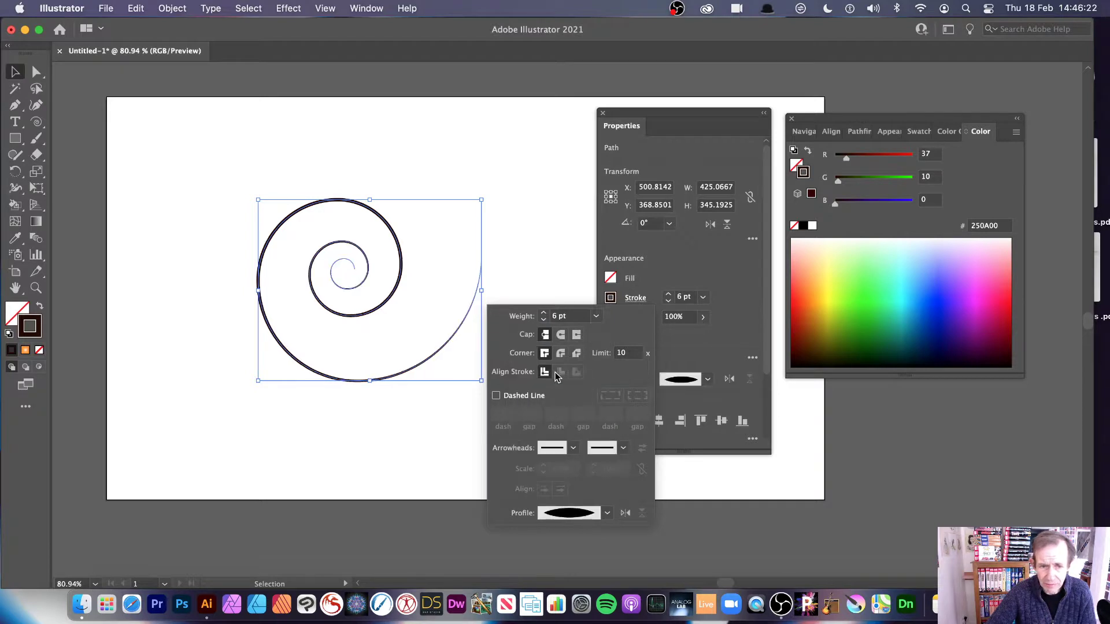
pyautogui.click(607, 513)
pyautogui.click(565, 441)
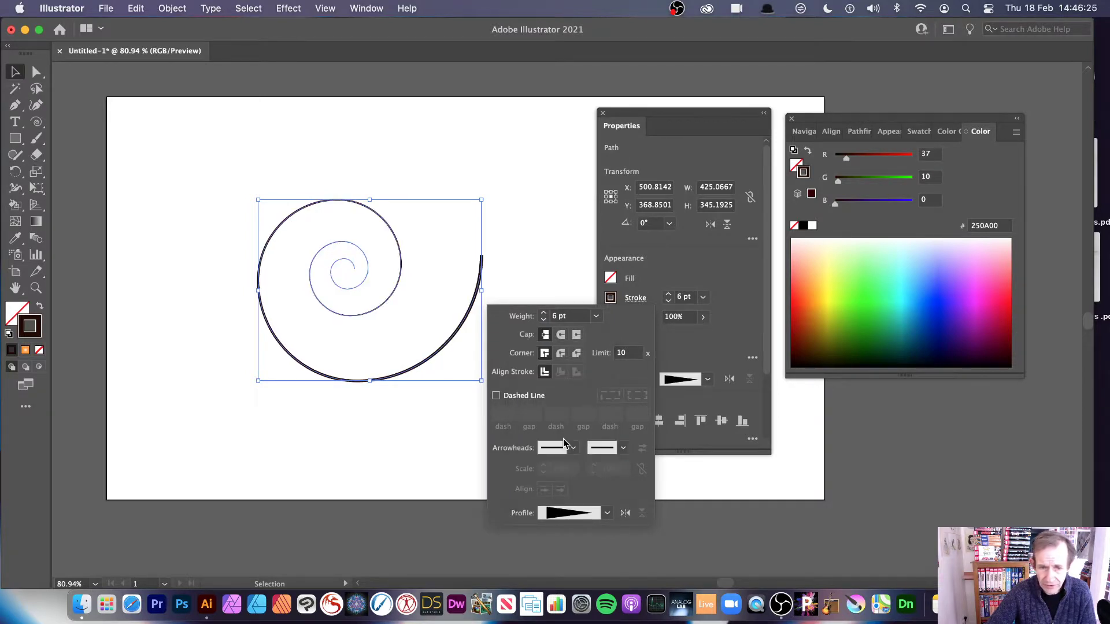
pyautogui.click(606, 514)
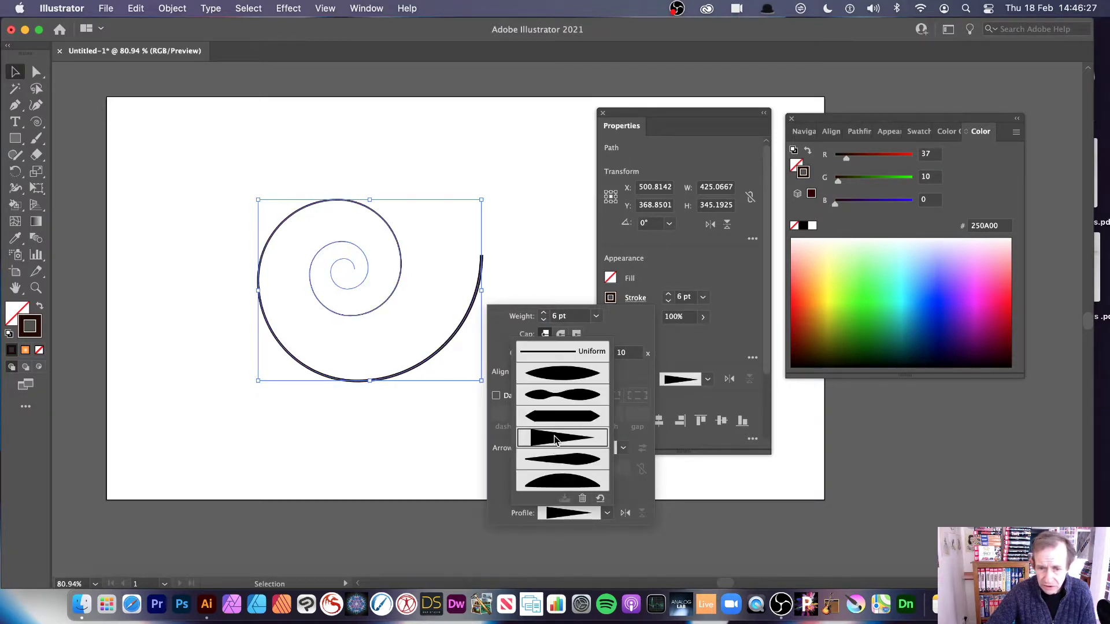
pyautogui.click(562, 461)
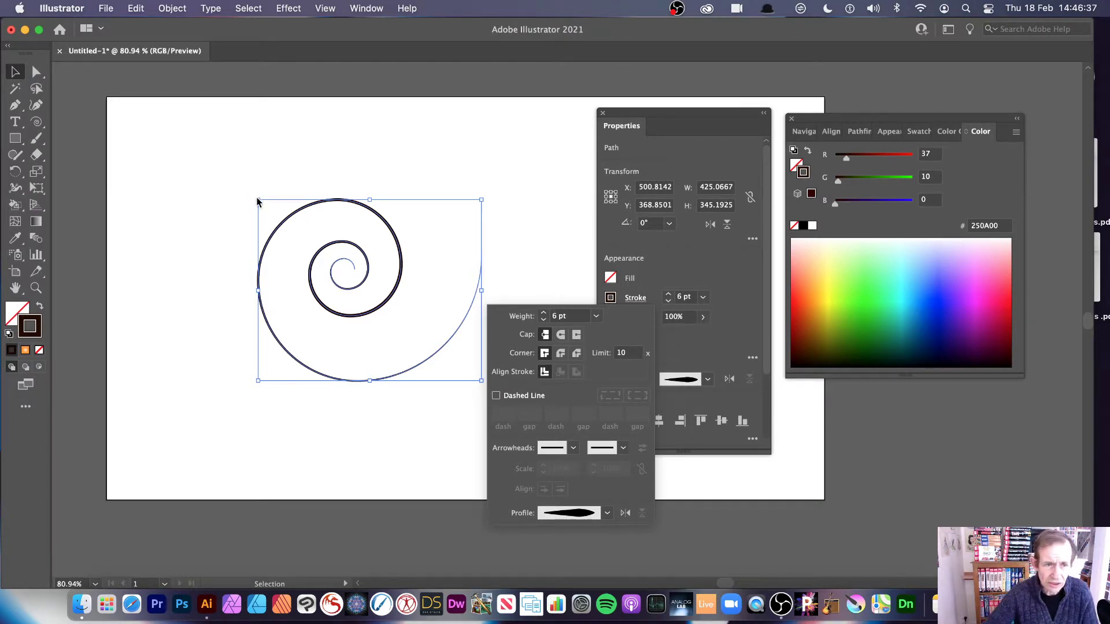
pyautogui.press('Escape')
pyautogui.moveTo(258, 201); pyautogui.dragTo(288, 217)
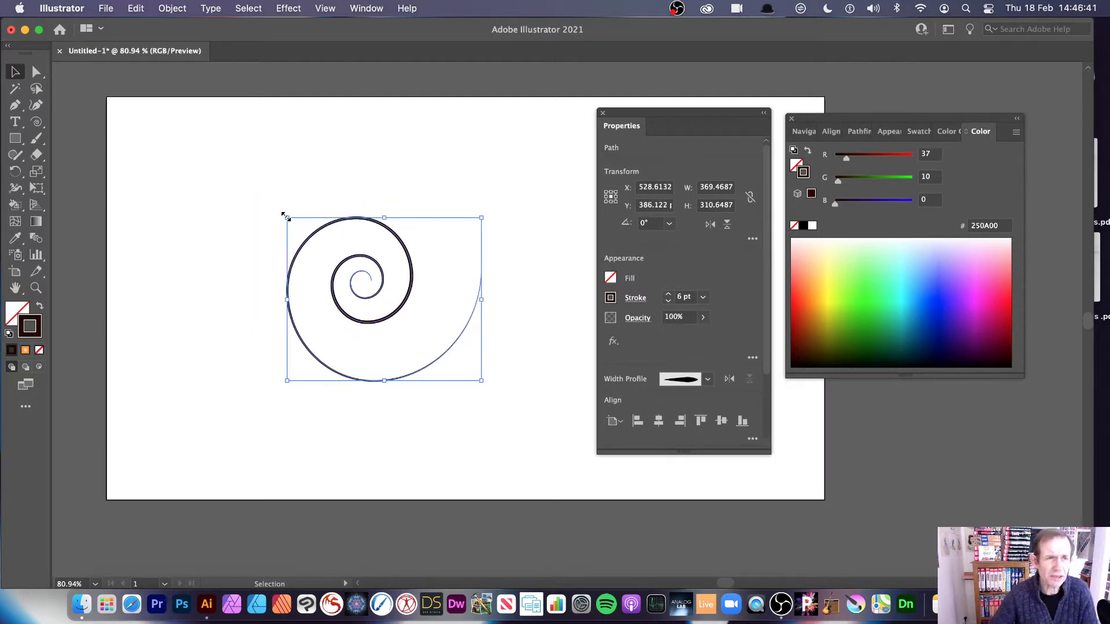
# Step: Apply Object > Repeat > Radial to the spiral and move the ring onto the artboard
pyautogui.click(172, 8)
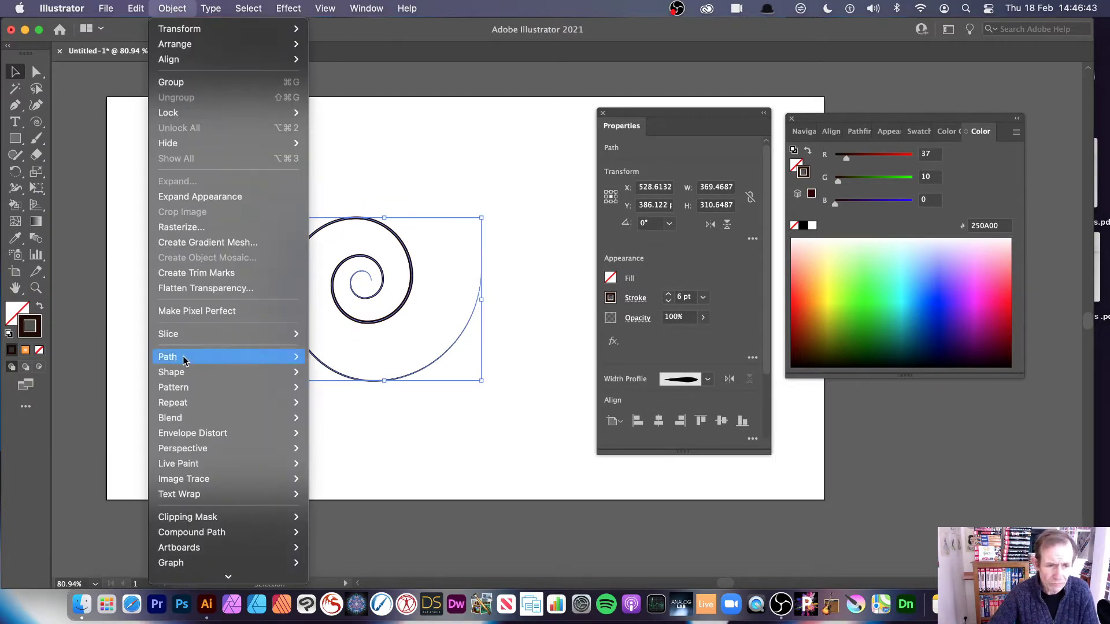
pyautogui.moveTo(182, 407)
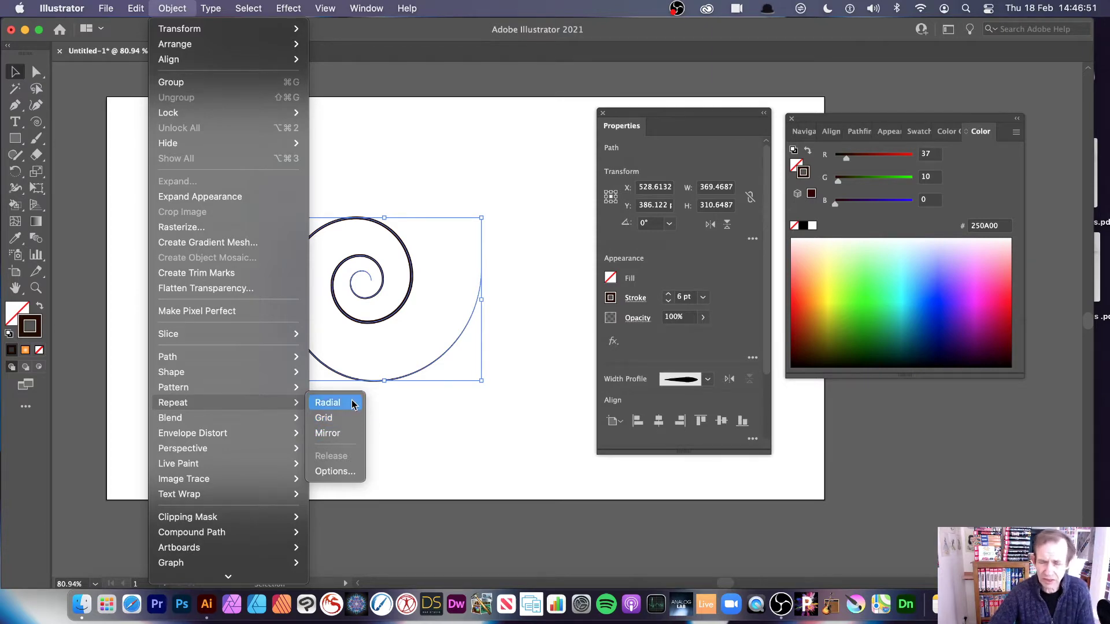
pyautogui.click(328, 402)
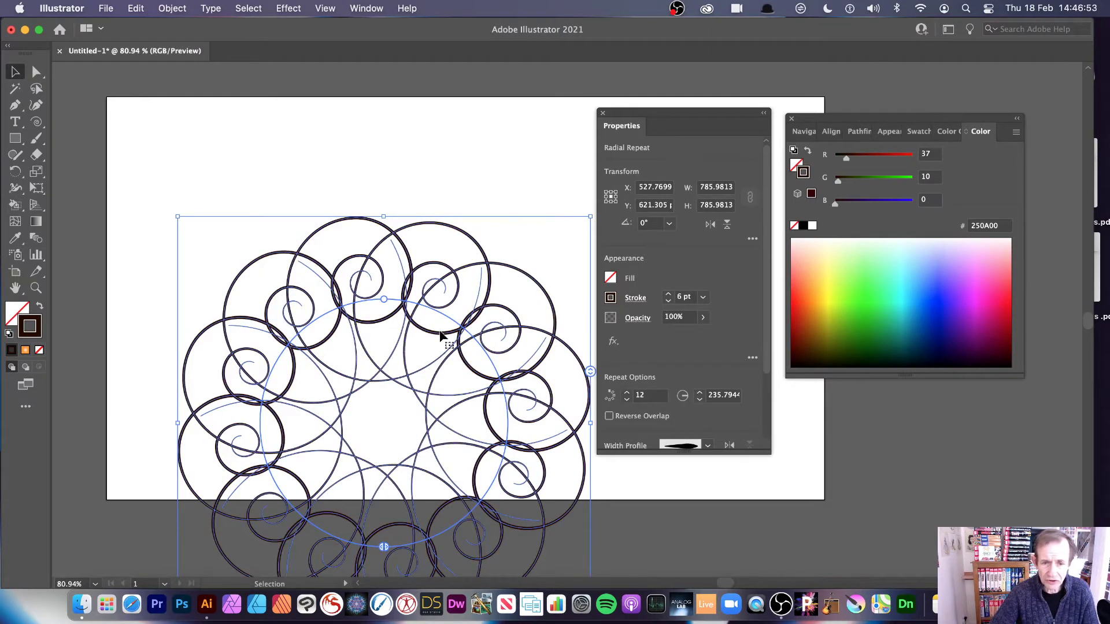
pyautogui.moveTo(461, 328); pyautogui.dragTo(442, 209)
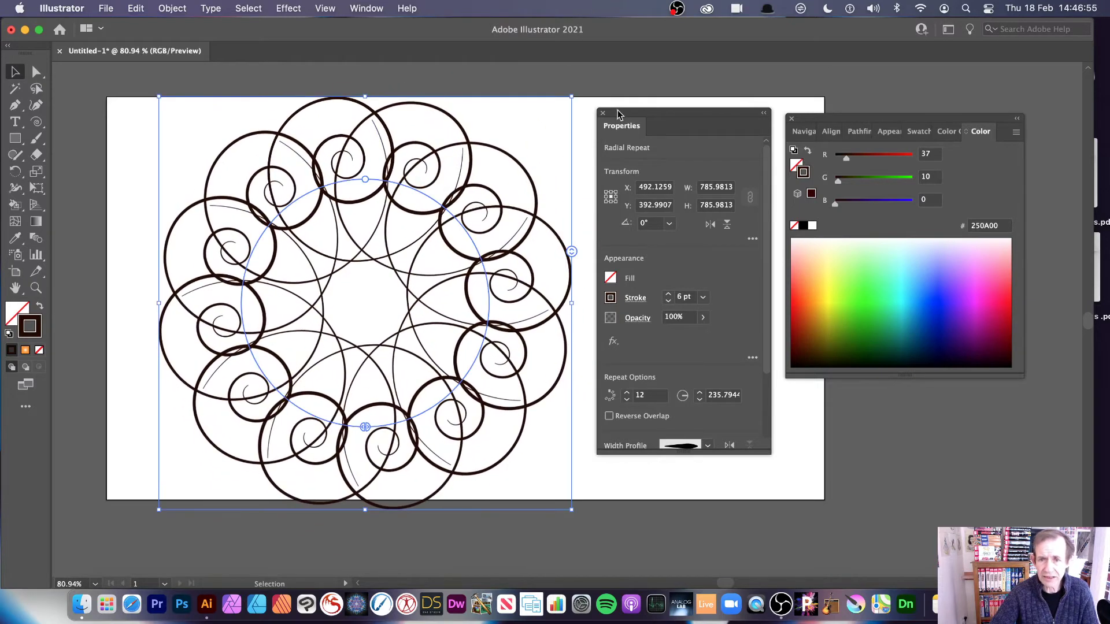
pyautogui.moveTo(624, 111); pyautogui.dragTo(645, 142)
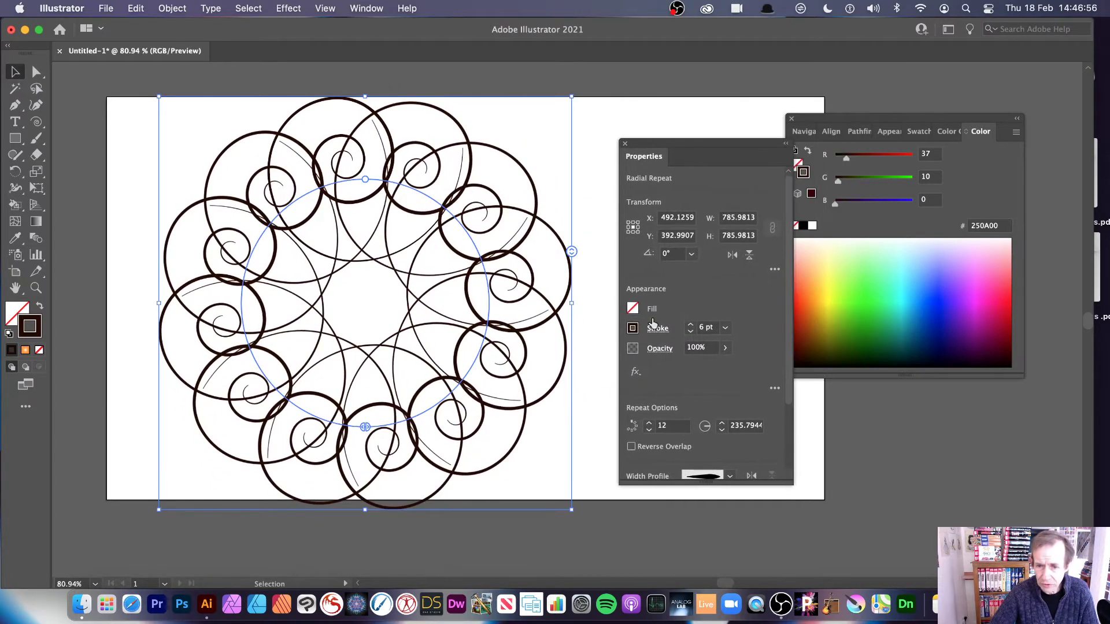
# Step: Set the radial repeat to 4 instances and adjust its radius and rotation
pyautogui.click(660, 427)
pyautogui.write('4')
pyautogui.press('Tab')
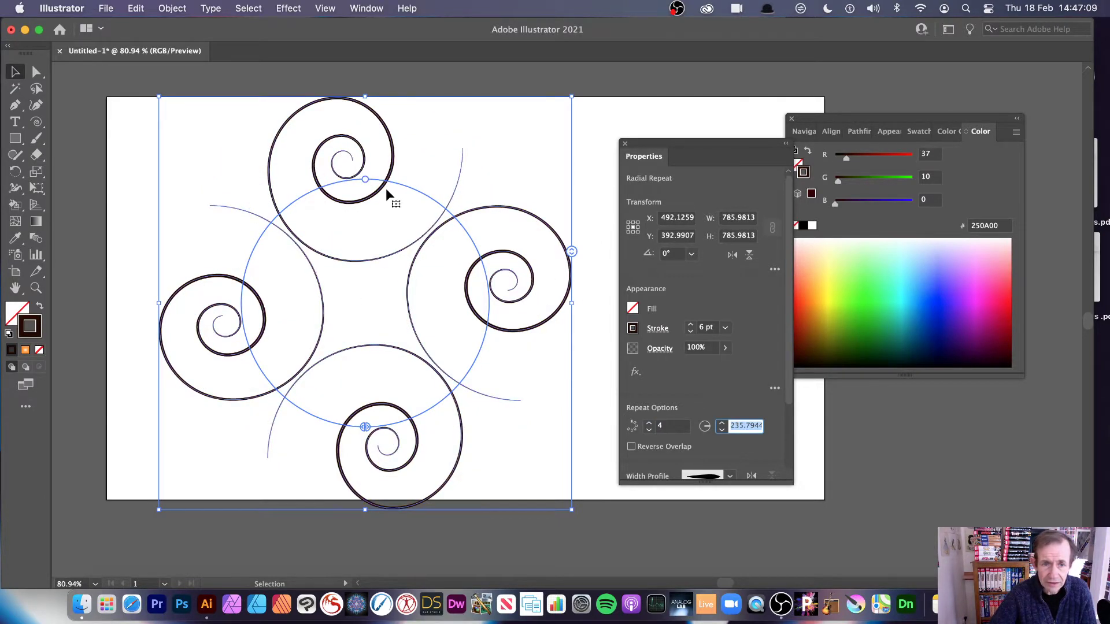
pyautogui.moveTo(366, 174); pyautogui.dragTo(458, 218)
pyautogui.moveTo(549, 256)
pyautogui.mouseDown()
pyautogui.moveTo(555, 110)
pyautogui.moveTo(547, 248)
pyautogui.moveTo(556, 253)
pyautogui.mouseUp()
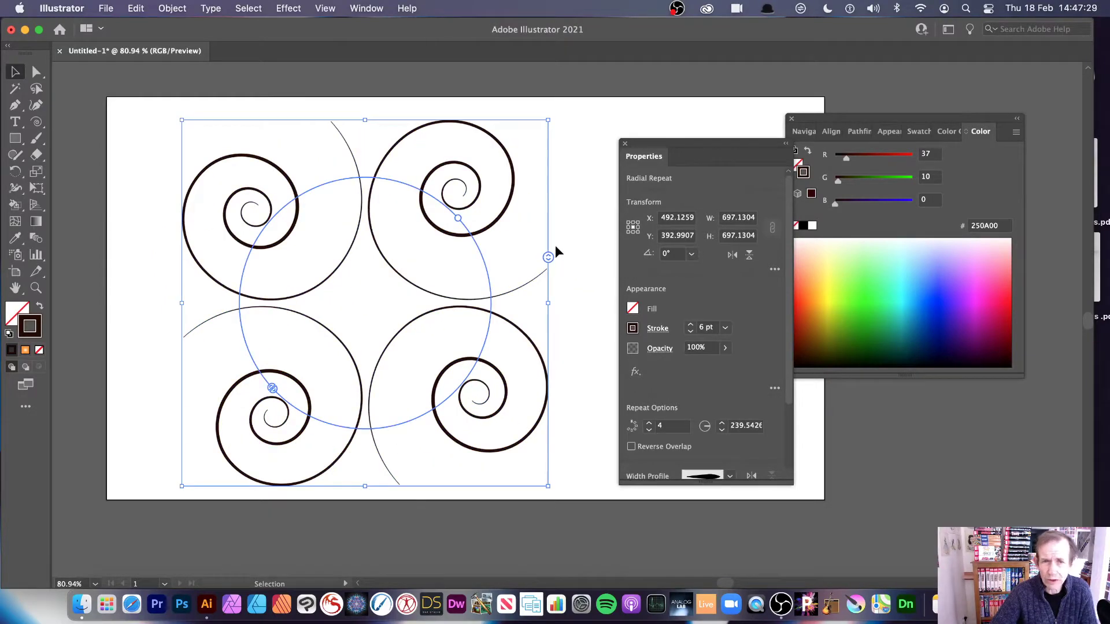
pyautogui.moveTo(458, 218); pyautogui.dragTo(376, 177)
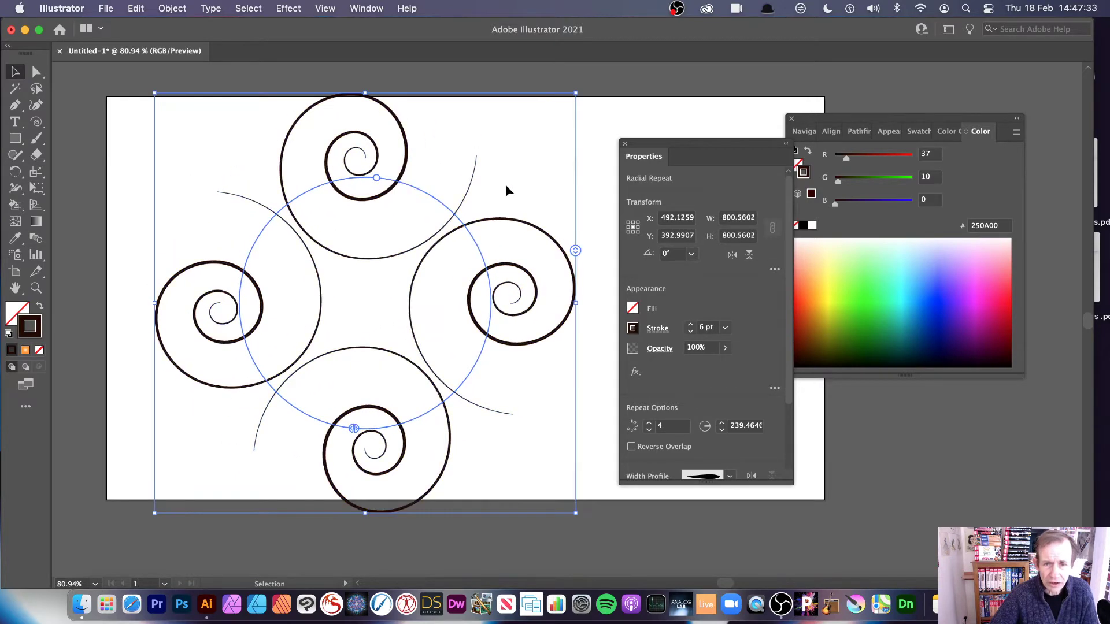
# Step: Edit the original spiral inside the repeat, scaling and rotating it with all copies
pyautogui.doubleClick(528, 277)
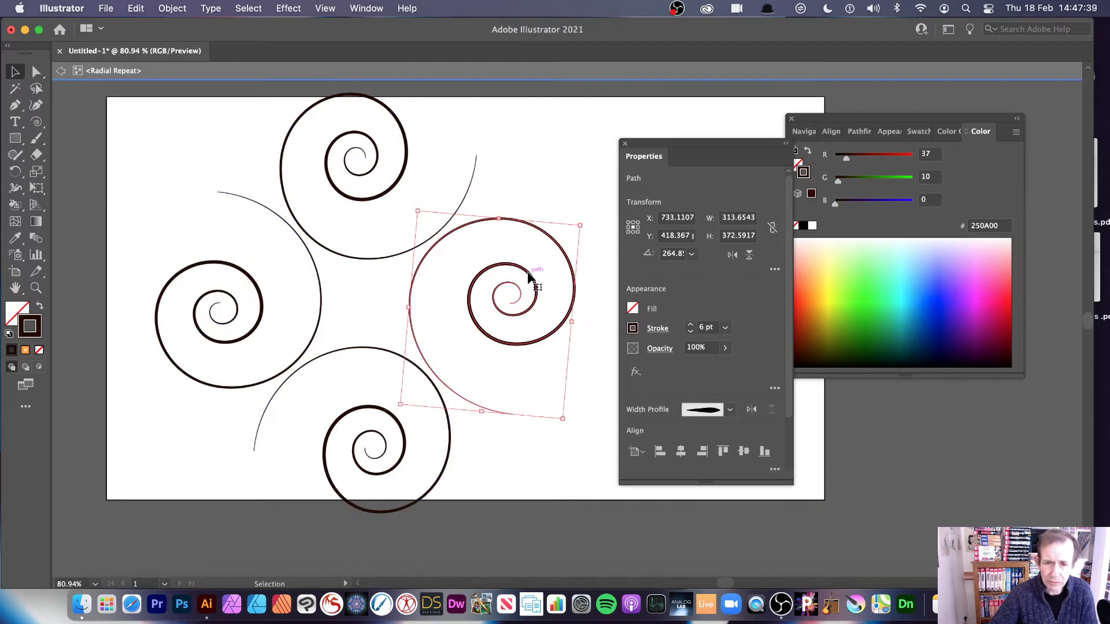
pyautogui.moveTo(419, 211); pyautogui.dragTo(486, 230)
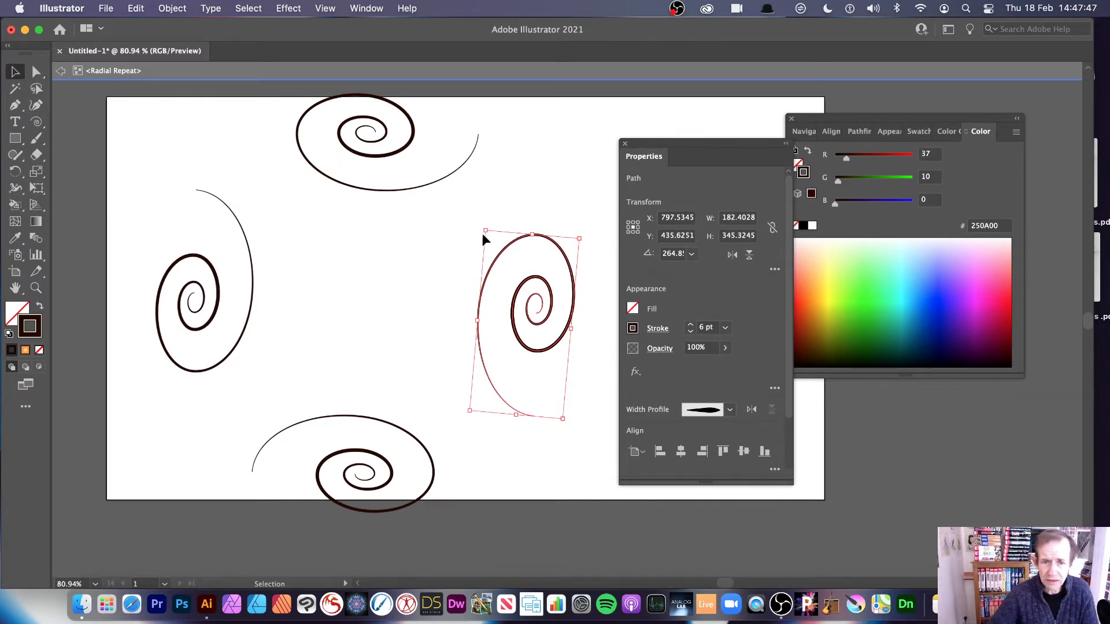
pyautogui.moveTo(484, 234); pyautogui.dragTo(465, 204)
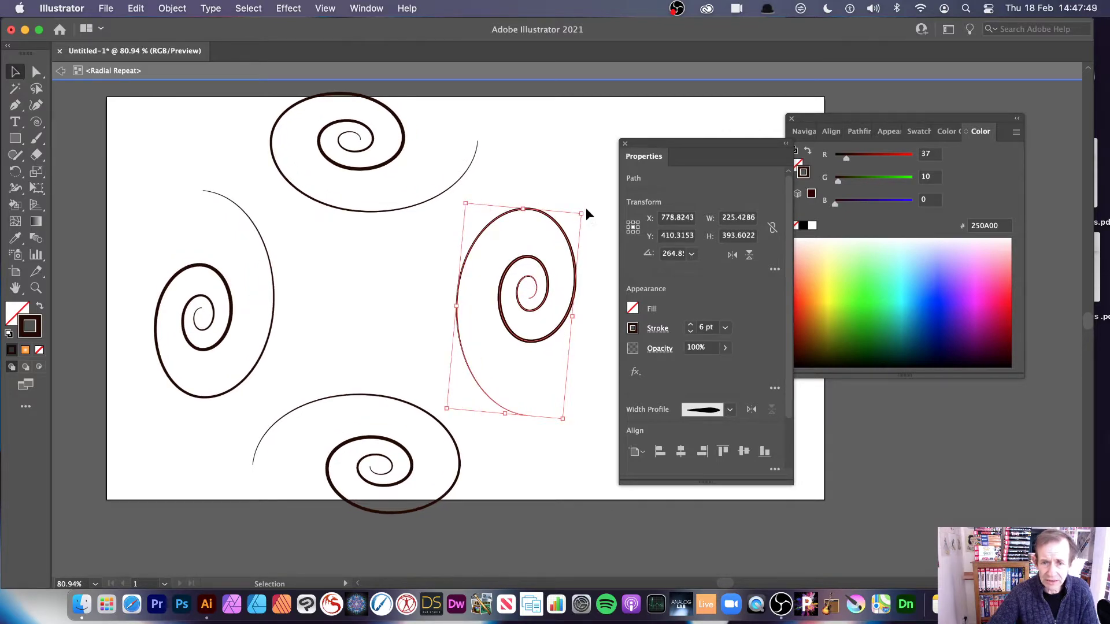
pyautogui.click(584, 211)
pyautogui.click(553, 221)
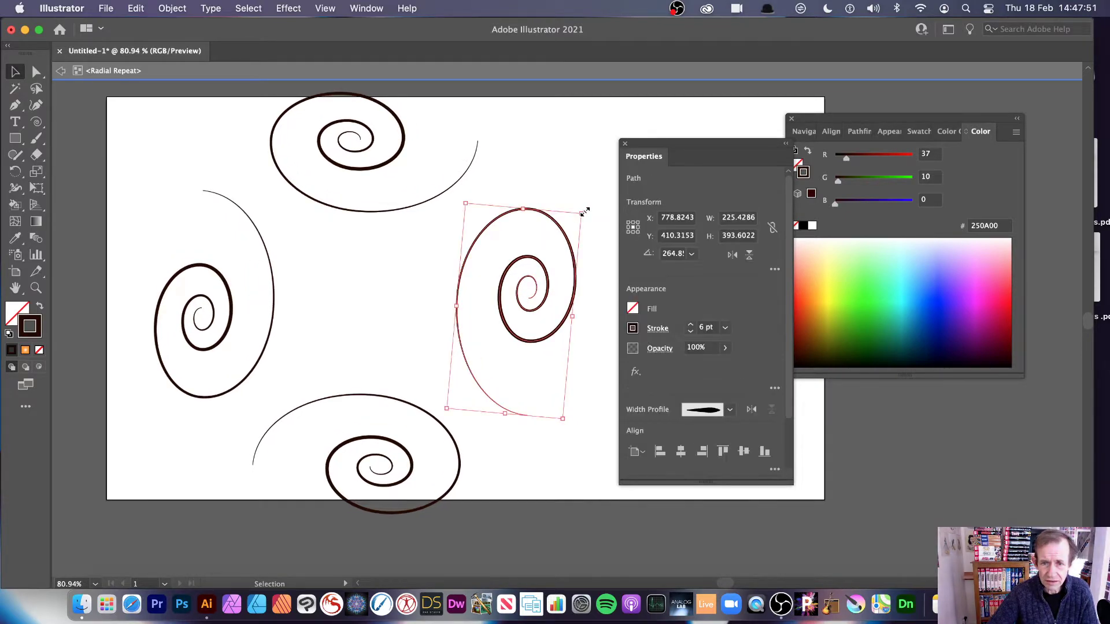
pyautogui.moveTo(585, 211); pyautogui.dragTo(621, 305)
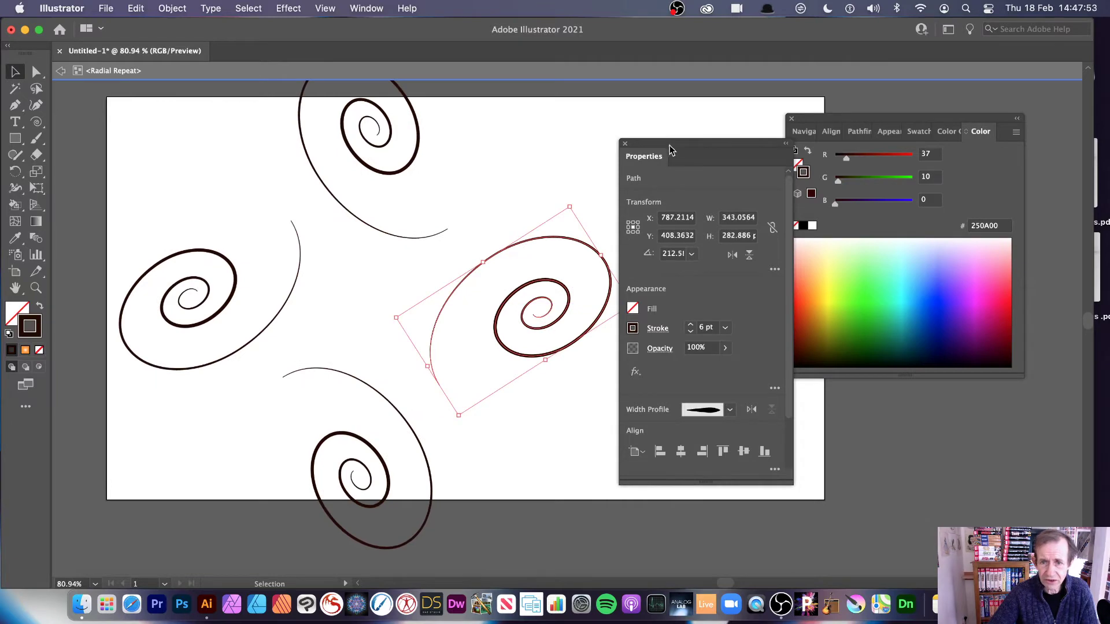
# Step: Resize the spiral to about 373 × 318 px so the four copies interlock
pyautogui.moveTo(669, 150); pyautogui.dragTo(746, 144)
pyautogui.moveTo(600, 255); pyautogui.dragTo(657, 220)
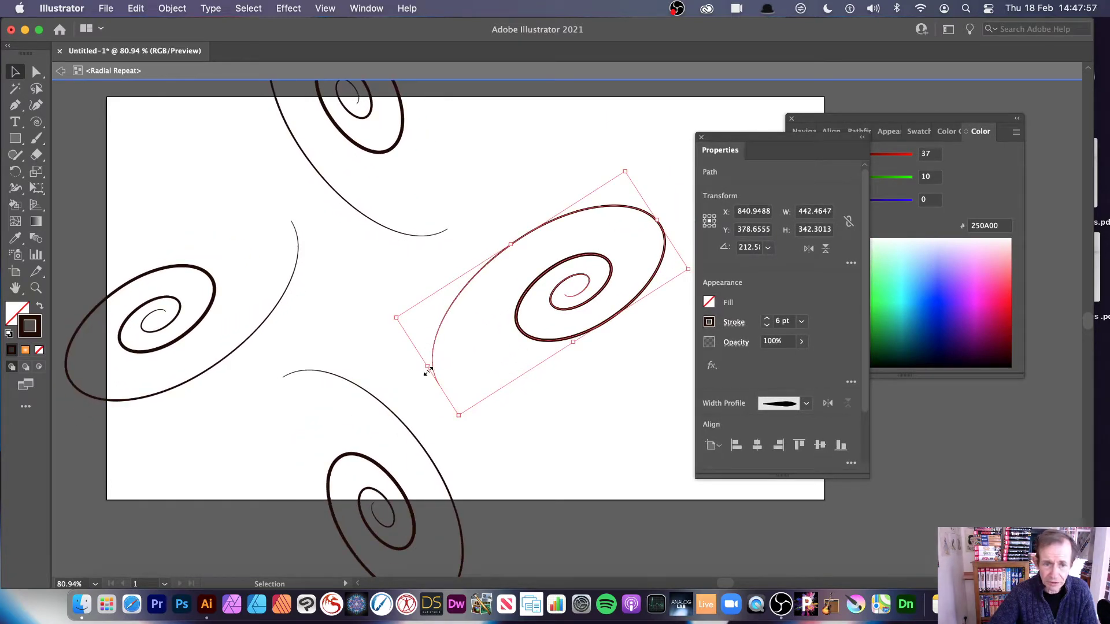
pyautogui.moveTo(428, 368); pyautogui.dragTo(299, 332)
pyautogui.moveTo(624, 171); pyautogui.dragTo(540, 156)
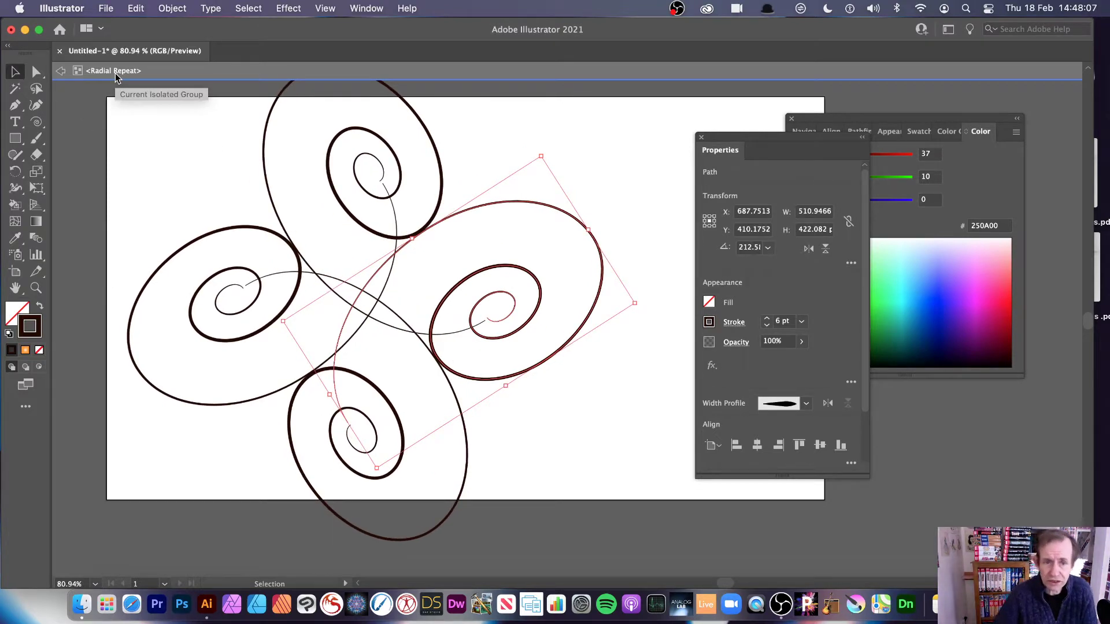
pyautogui.moveTo(279, 321); pyautogui.dragTo(374, 303)
# Step: Drag the spiral's anchor points with Direct Selection, then undo the coil reshape
pyautogui.click(36, 72)
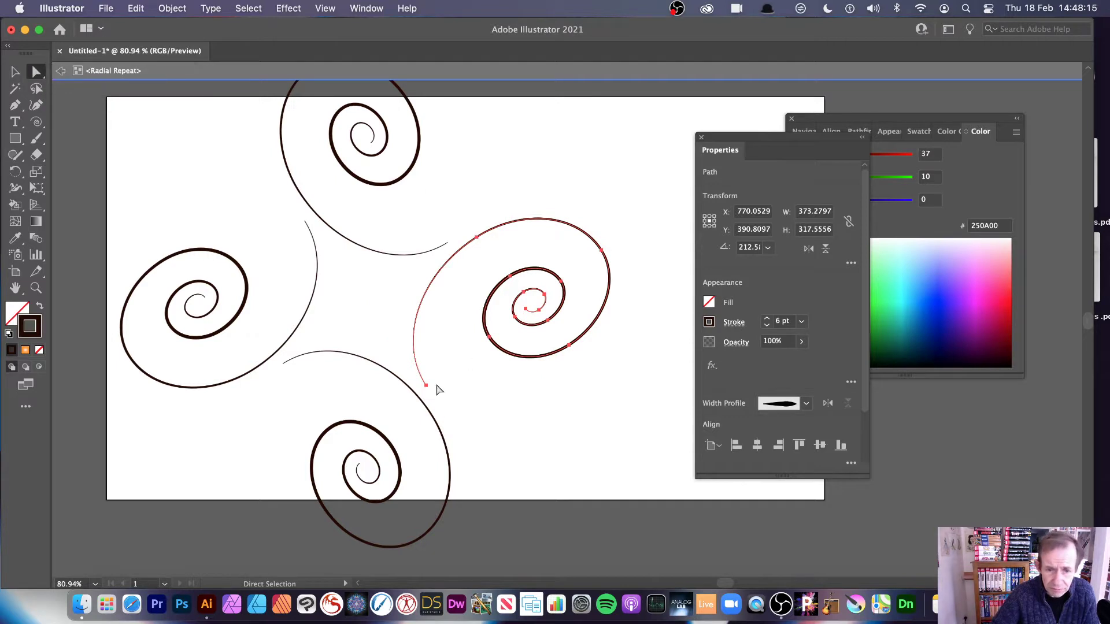
pyautogui.moveTo(426, 384); pyautogui.dragTo(469, 449)
pyautogui.moveTo(513, 280); pyautogui.dragTo(413, 382)
pyautogui.press('super+z')
pyautogui.press('super+z')
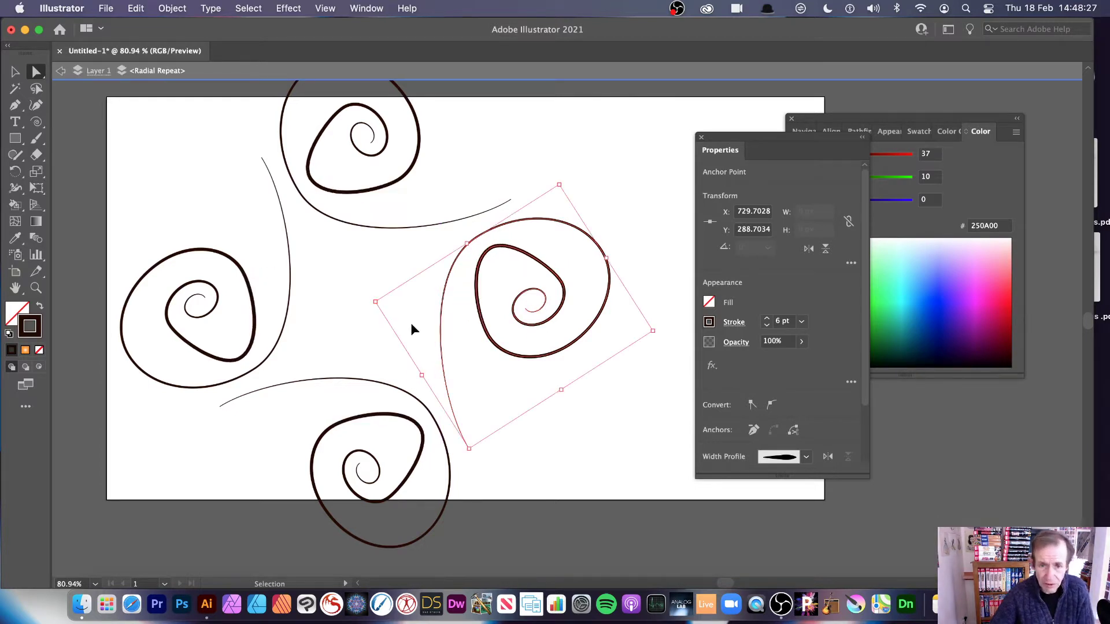
# Step: Apply the lens-shaped Width Profile 5 to the repeated spirals
pyautogui.click(799, 456)
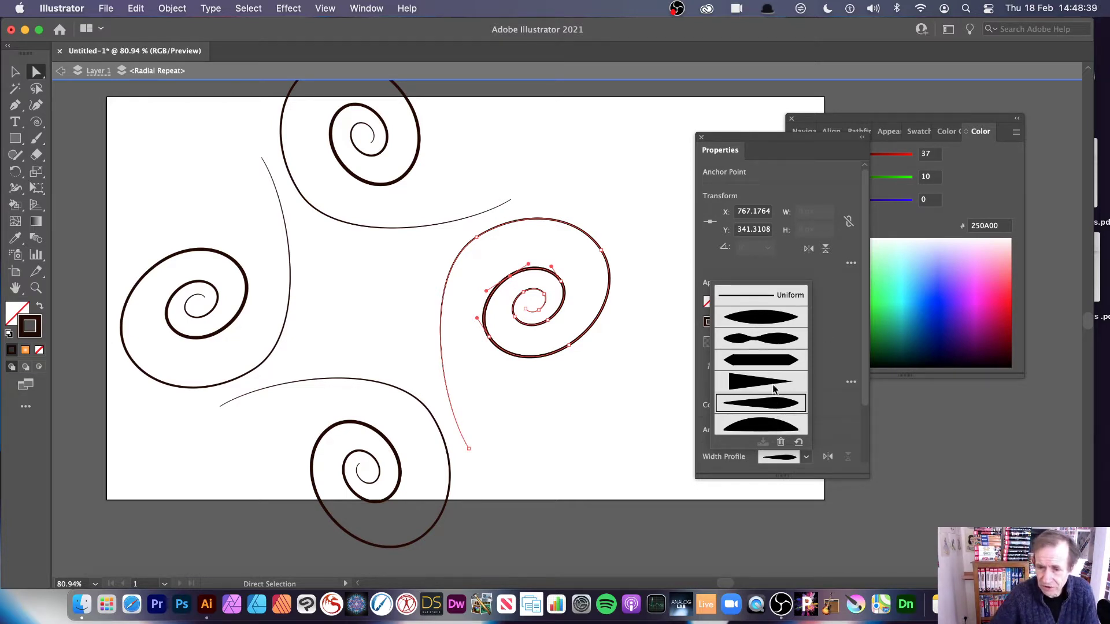
pyautogui.click(769, 408)
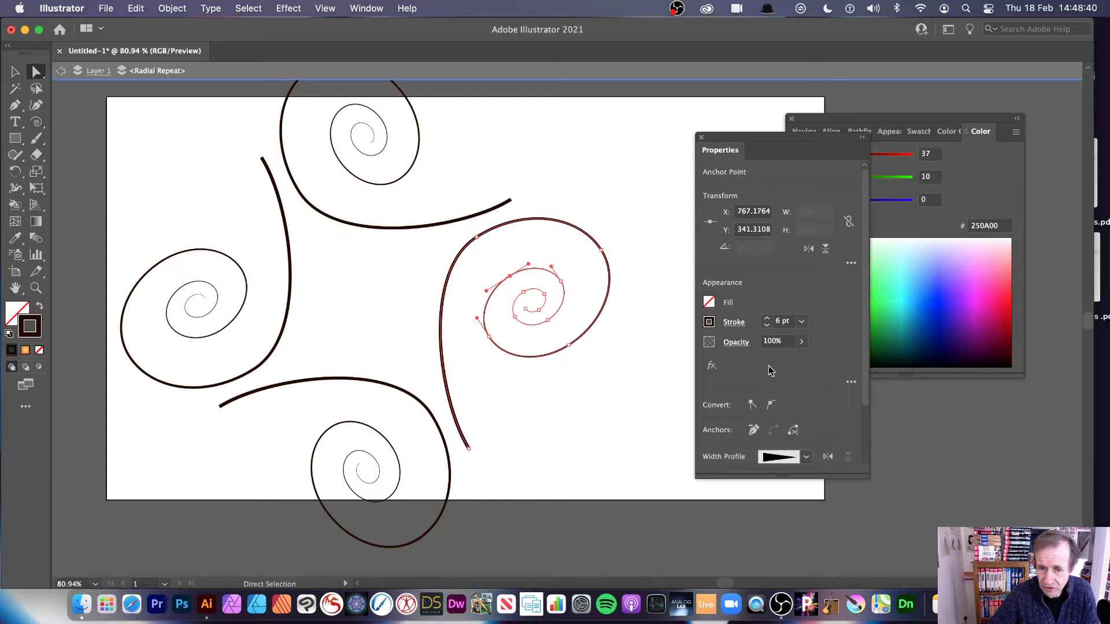
pyautogui.click(809, 457)
pyautogui.click(761, 318)
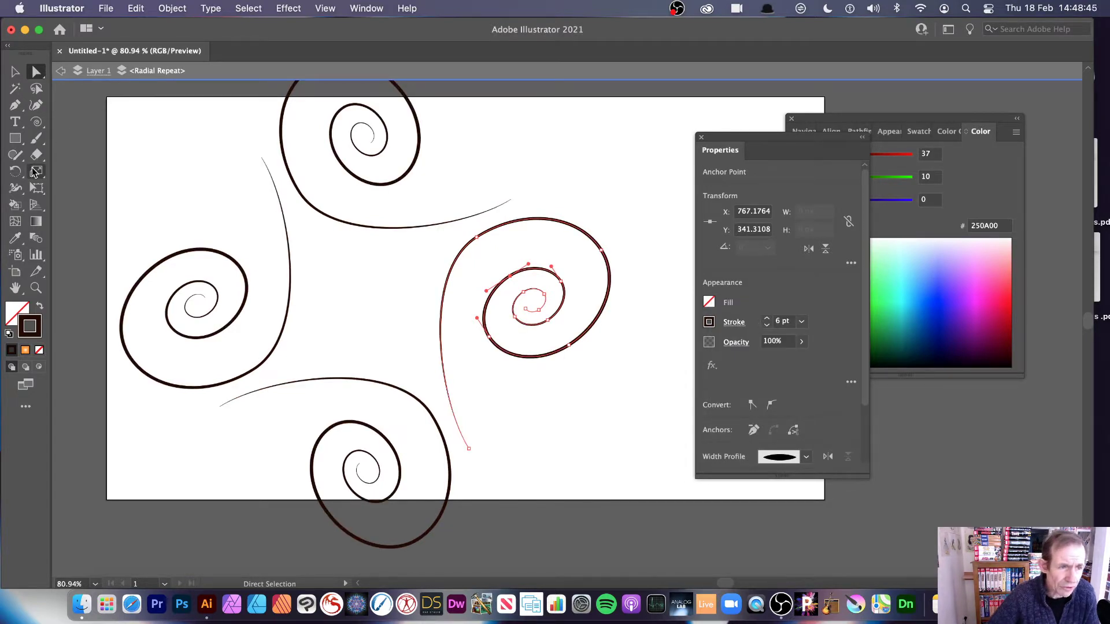
# Step: Widen two stretches of the inner coil with the Width Tool into bold swirls
pyautogui.click(18, 190)
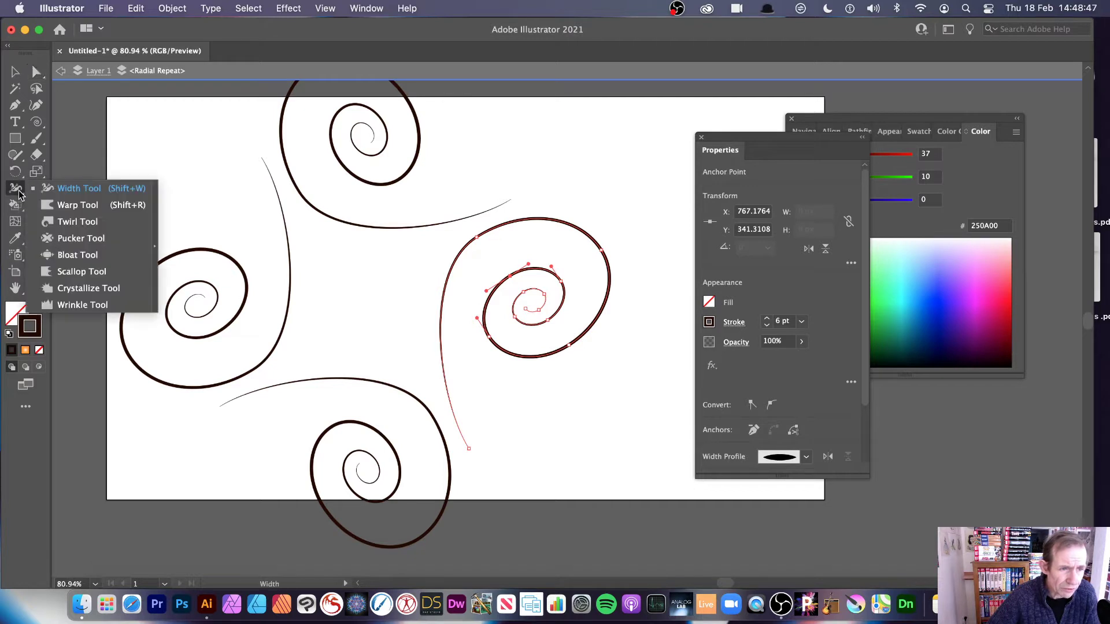
pyautogui.click(79, 189)
pyautogui.moveTo(493, 271); pyautogui.dragTo(501, 274)
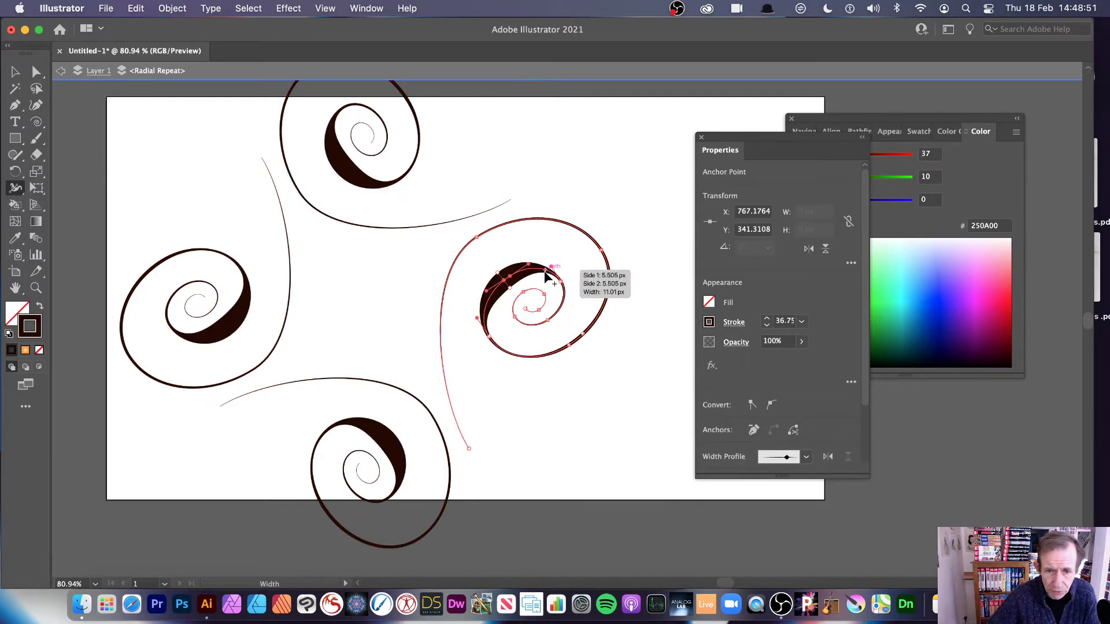
pyautogui.moveTo(574, 291); pyautogui.dragTo(569, 304)
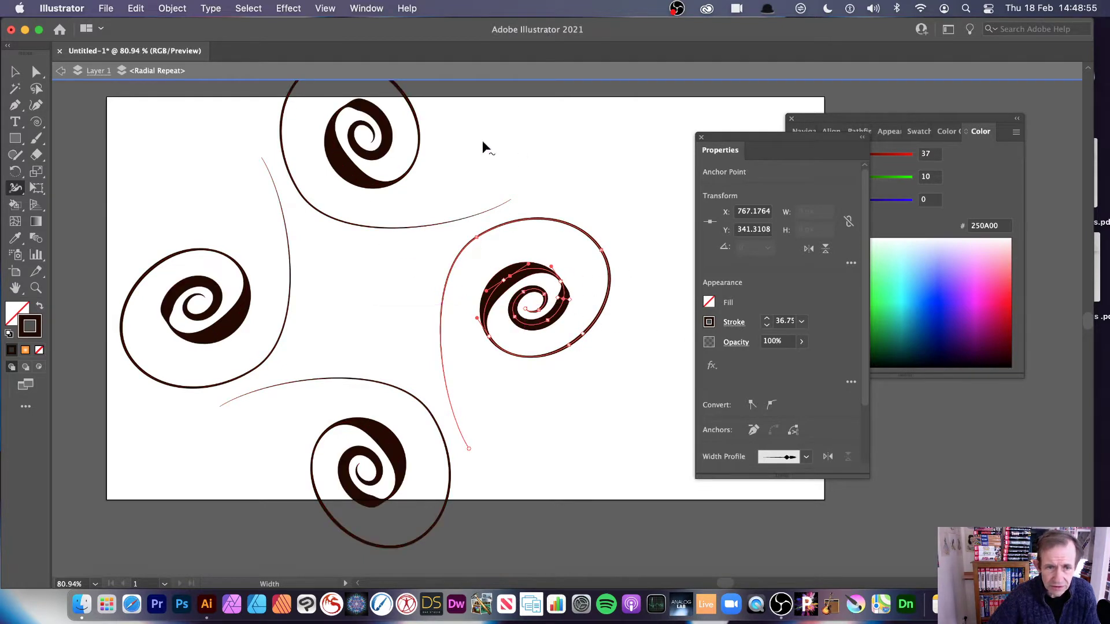
# Step: Recolour the spiral stroke from the Color panel spectrum to dark brown 231500
pyautogui.click(15, 72)
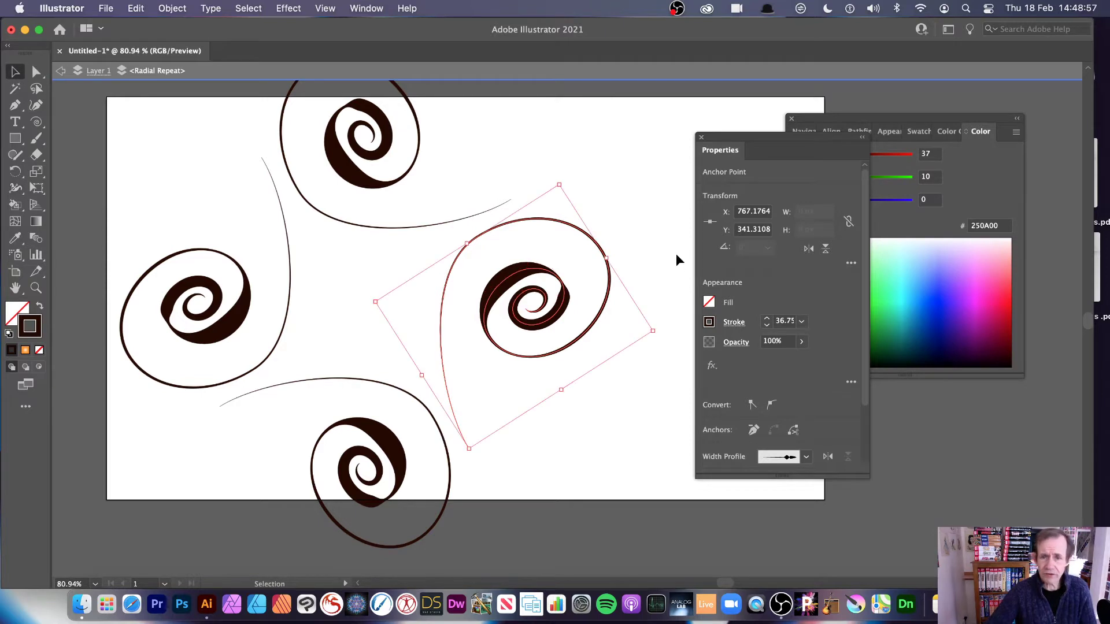
pyautogui.click(890, 276)
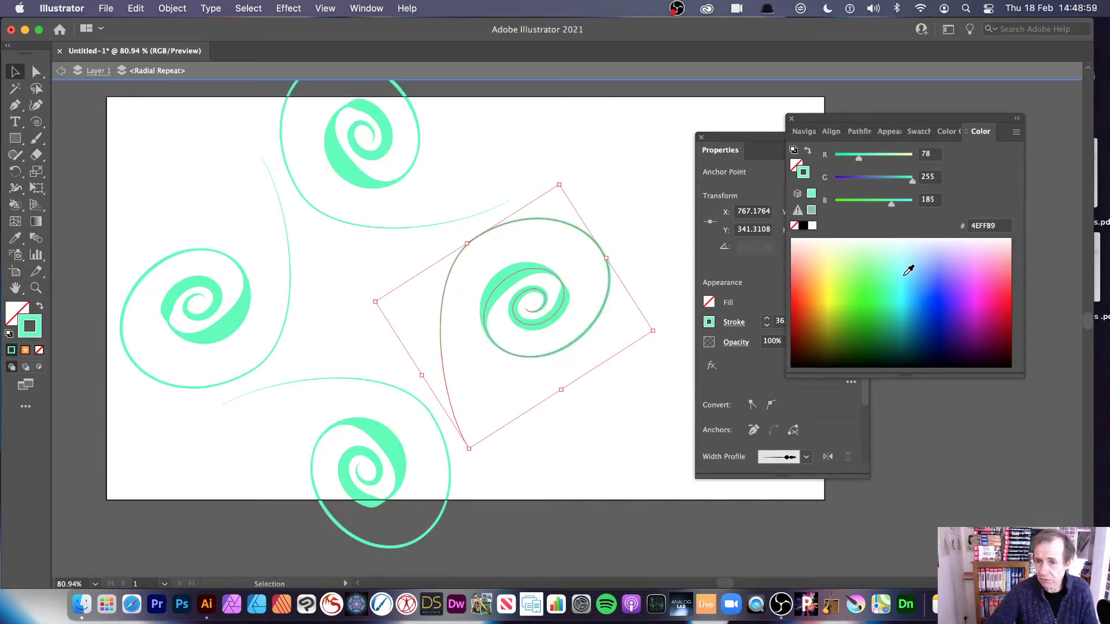
pyautogui.moveTo(908, 270)
pyautogui.mouseDown()
pyautogui.moveTo(818, 298)
pyautogui.moveTo(808, 311)
pyautogui.moveTo(830, 340)
pyautogui.moveTo(817, 353)
pyautogui.mouseUp()
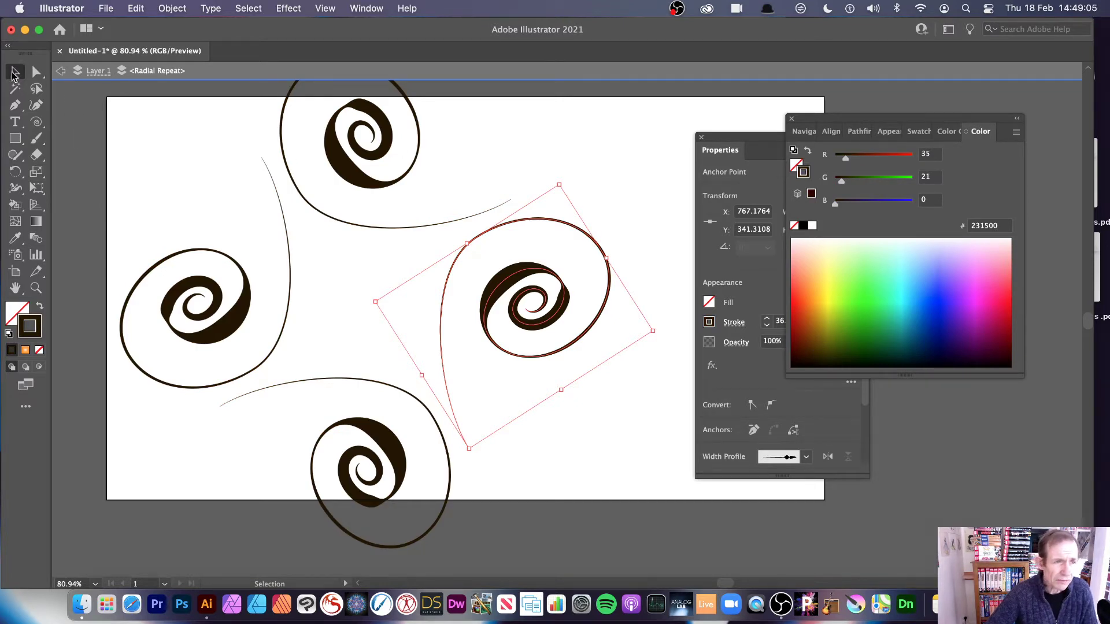
# Step: Duplicate the spiral, colour it orange FF6B30, and shrink it to about 169 × 272 px
pyautogui.click(652, 254)
pyautogui.click(539, 272)
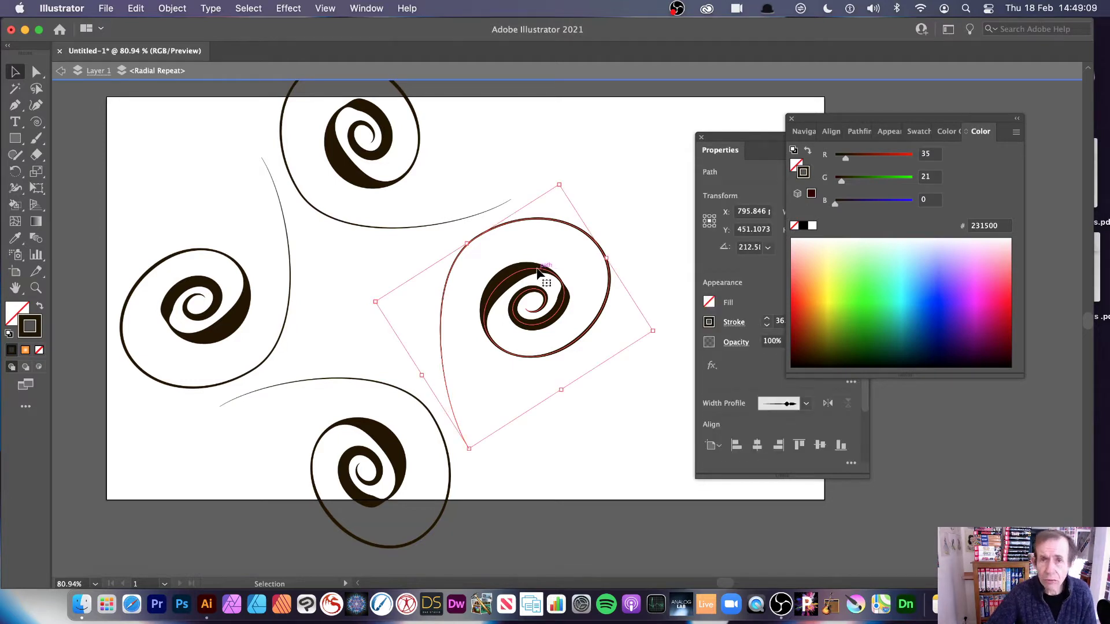
pyautogui.moveTo(537, 274); pyautogui.dragTo(543, 251)
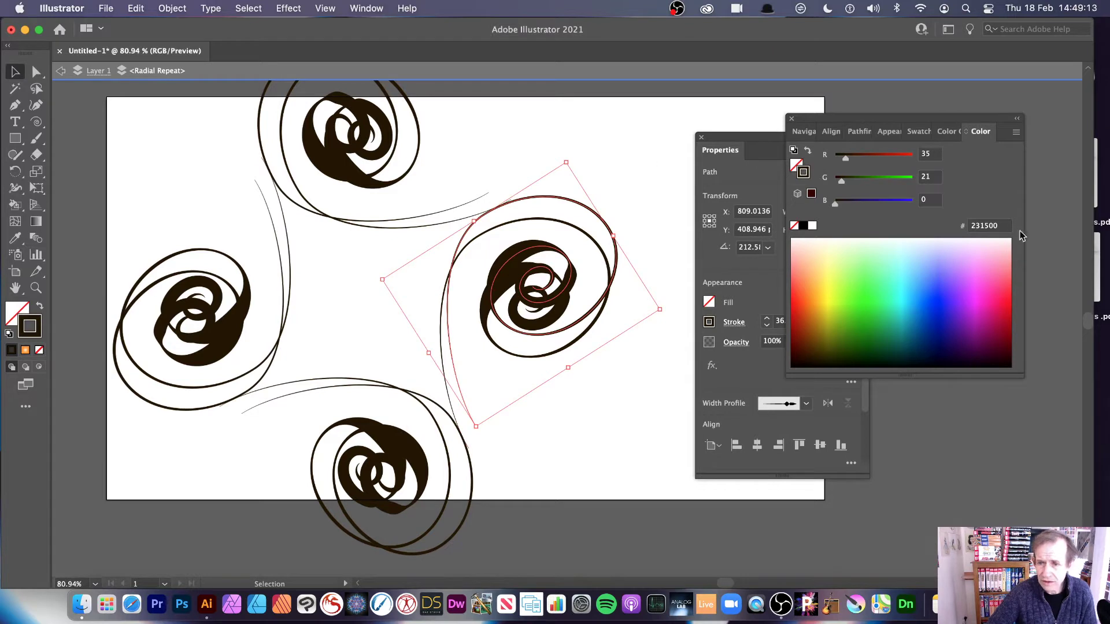
pyautogui.click(804, 281)
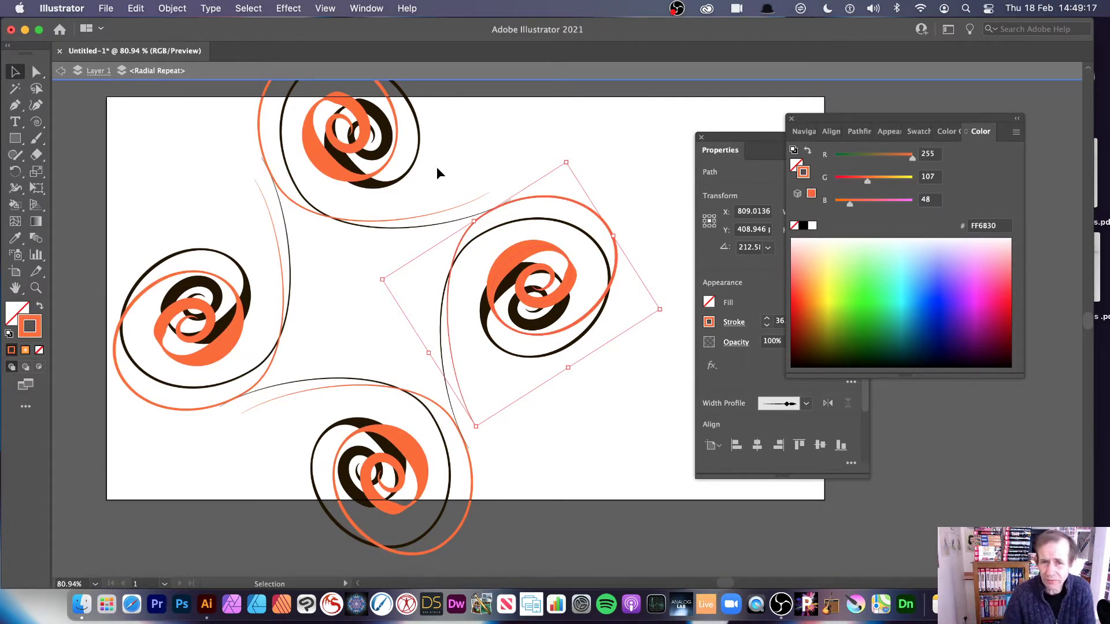
pyautogui.moveTo(507, 263); pyautogui.dragTo(577, 226)
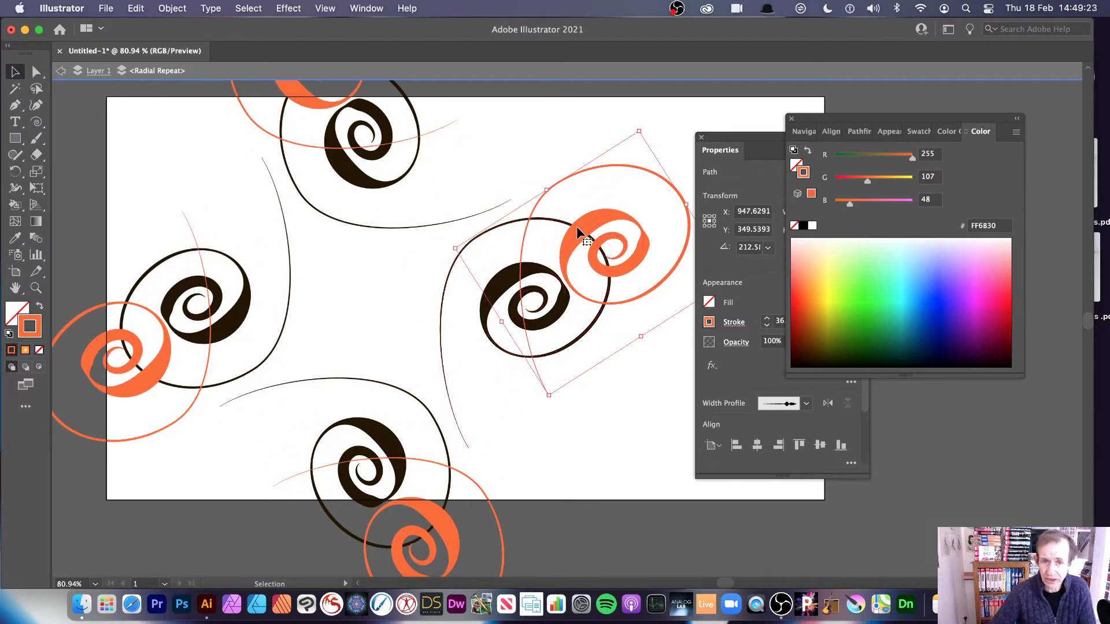
pyautogui.moveTo(643, 134); pyautogui.dragTo(597, 169)
# Step: Give the orange spiral the elliptical profile at 145 × 196 px; enlarge brown swirls to 362 × 514 px
pyautogui.click(807, 405)
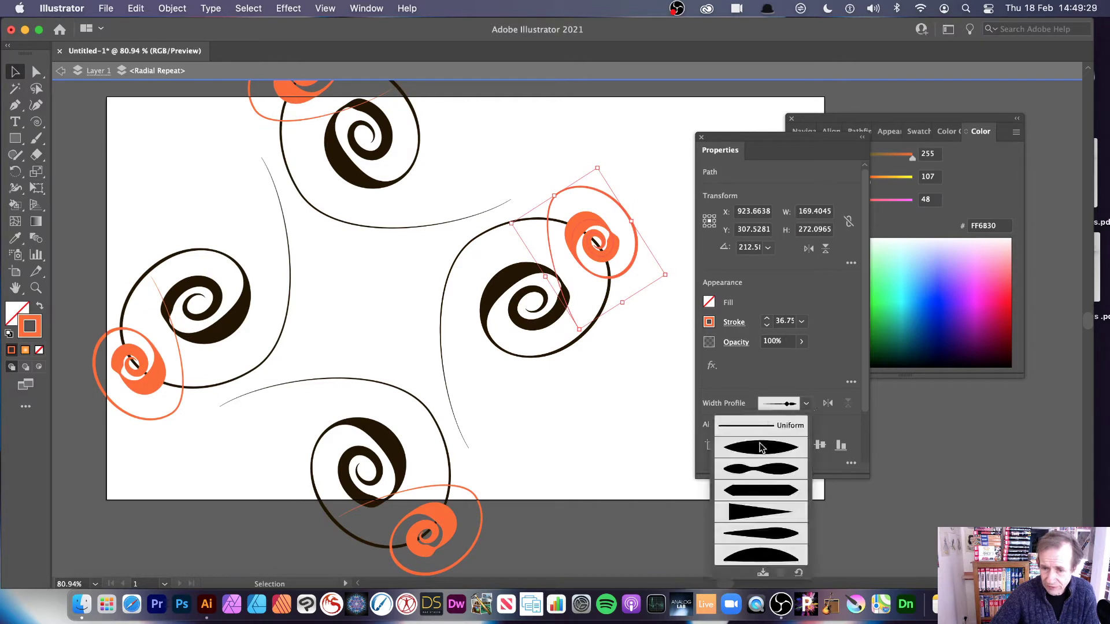
pyautogui.click(766, 450)
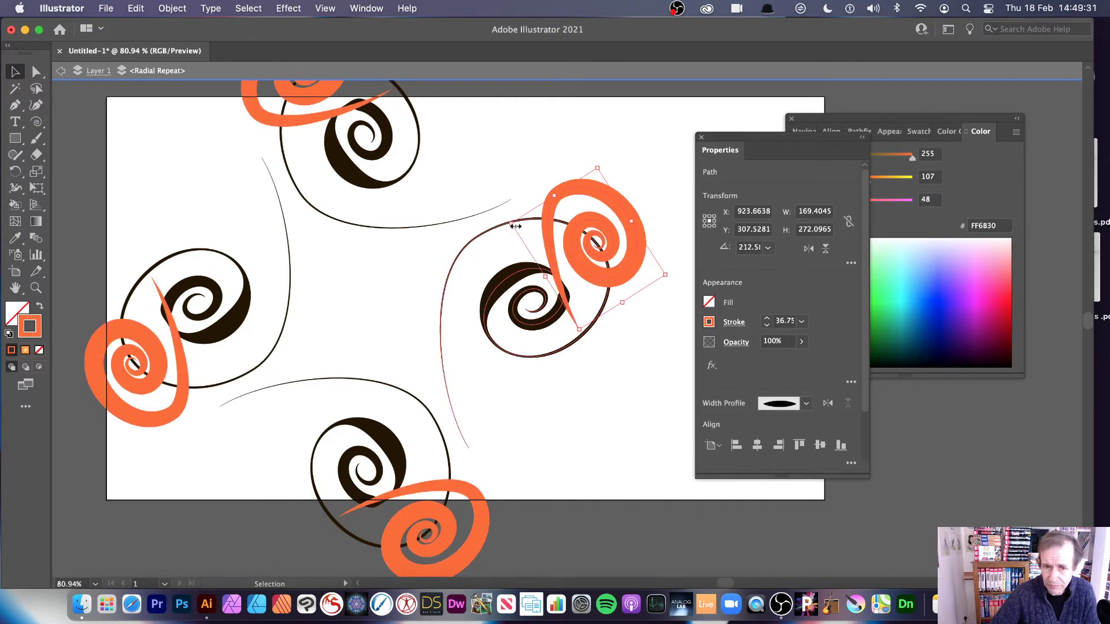
pyautogui.moveTo(512, 224); pyautogui.dragTo(558, 249)
pyautogui.click(511, 283)
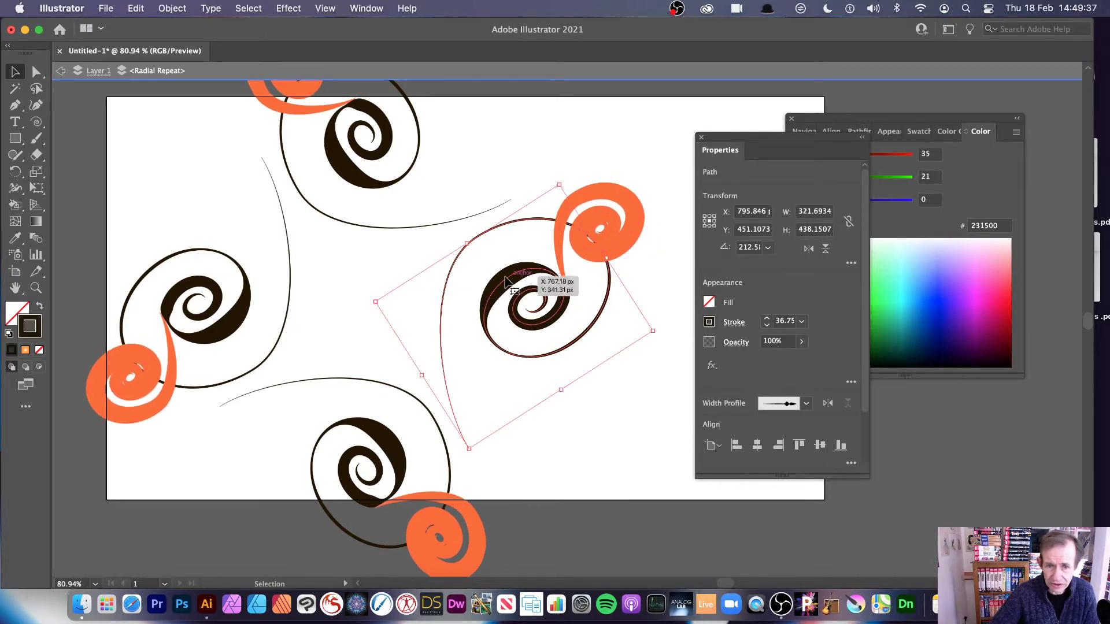
pyautogui.moveTo(365, 287); pyautogui.dragTo(335, 282)
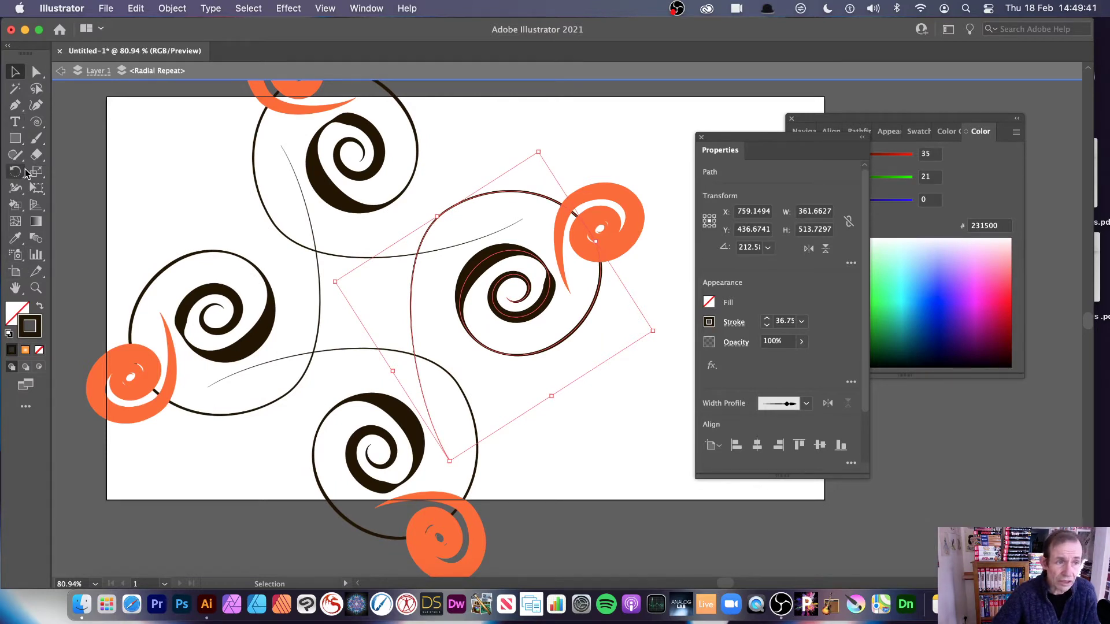
# Step: Draw four small thin spirals around the flower with the Spiral tool
pyautogui.click(36, 121)
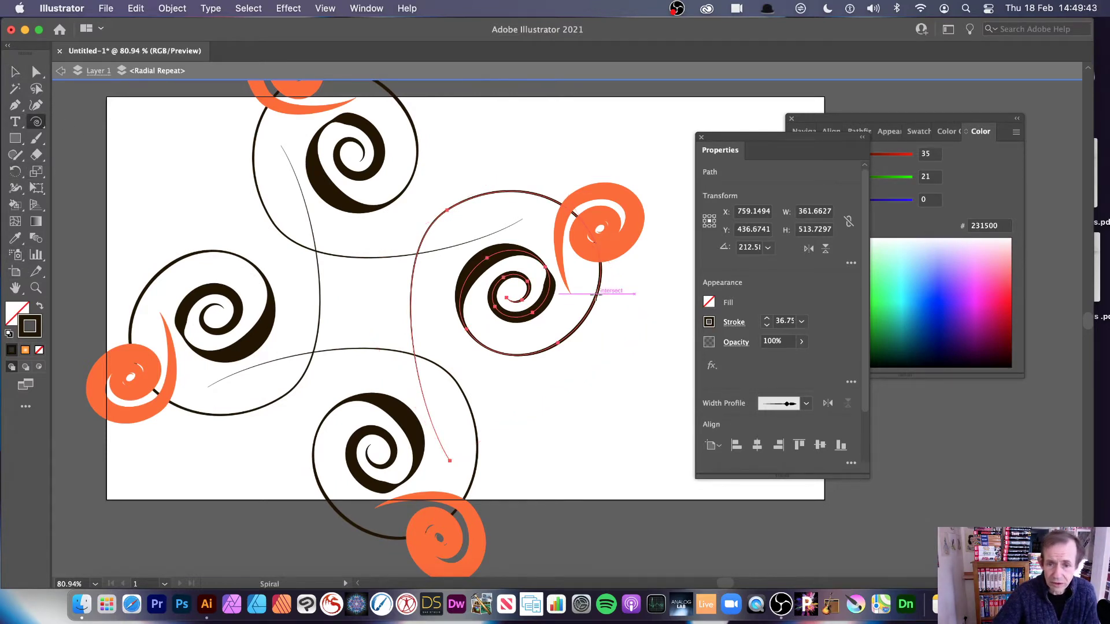
pyautogui.moveTo(603, 295); pyautogui.dragTo(645, 325)
pyautogui.moveTo(508, 193); pyautogui.dragTo(543, 199)
pyautogui.moveTo(434, 288); pyautogui.dragTo(450, 297)
pyautogui.moveTo(590, 166)
pyautogui.mouseDown()
pyautogui.moveTo(628, 199)
pyautogui.moveTo(636, 266)
pyautogui.moveTo(648, 266)
pyautogui.mouseUp()
# Step: Set the stroke to 9 pt, draw another small spiral, and exit the Radial Repeat group
pyautogui.click(802, 321)
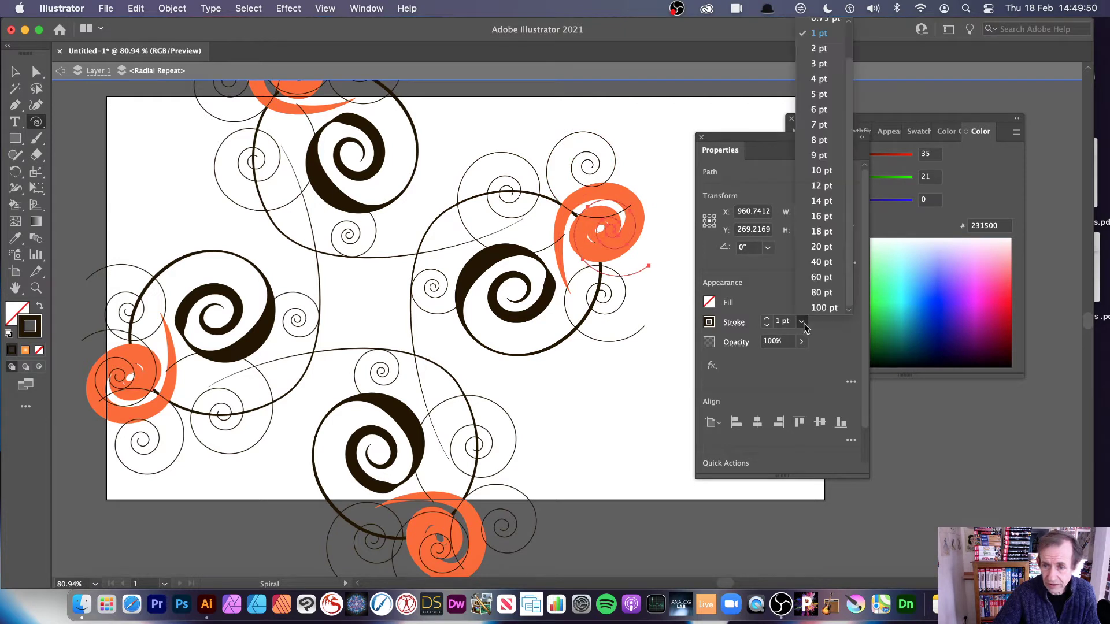
pyautogui.click(817, 155)
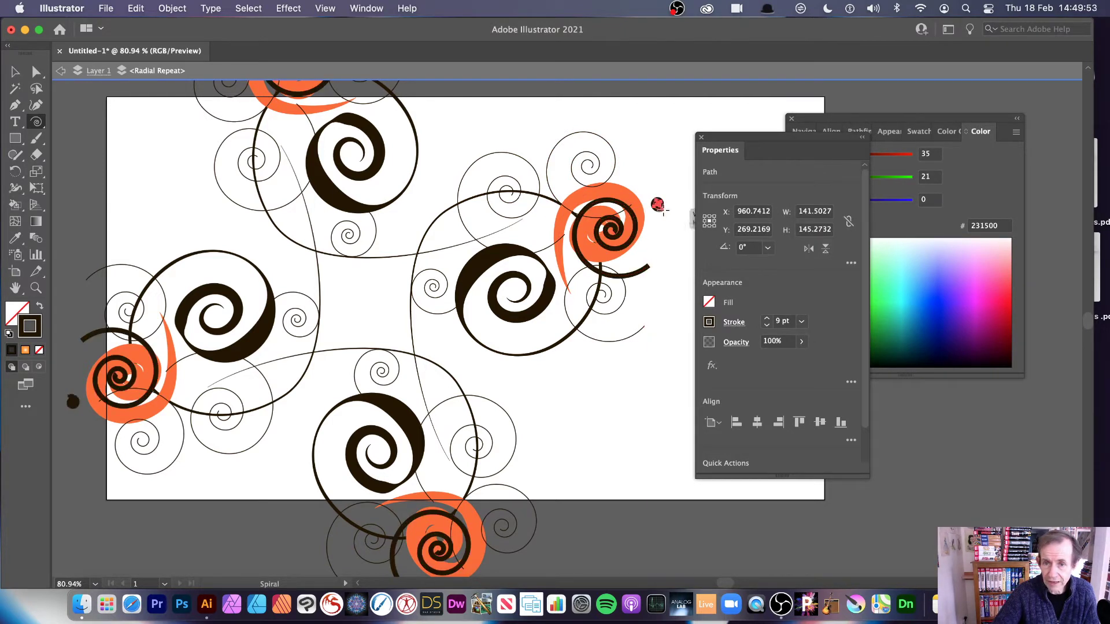
pyautogui.moveTo(636, 133); pyautogui.dragTo(668, 148)
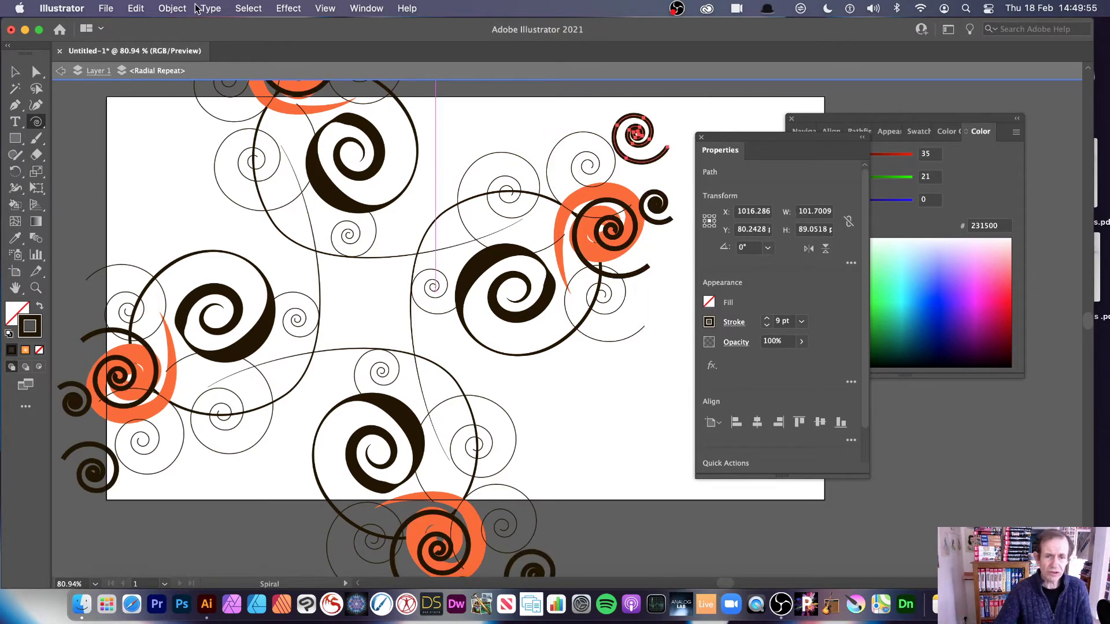
pyautogui.click(59, 71)
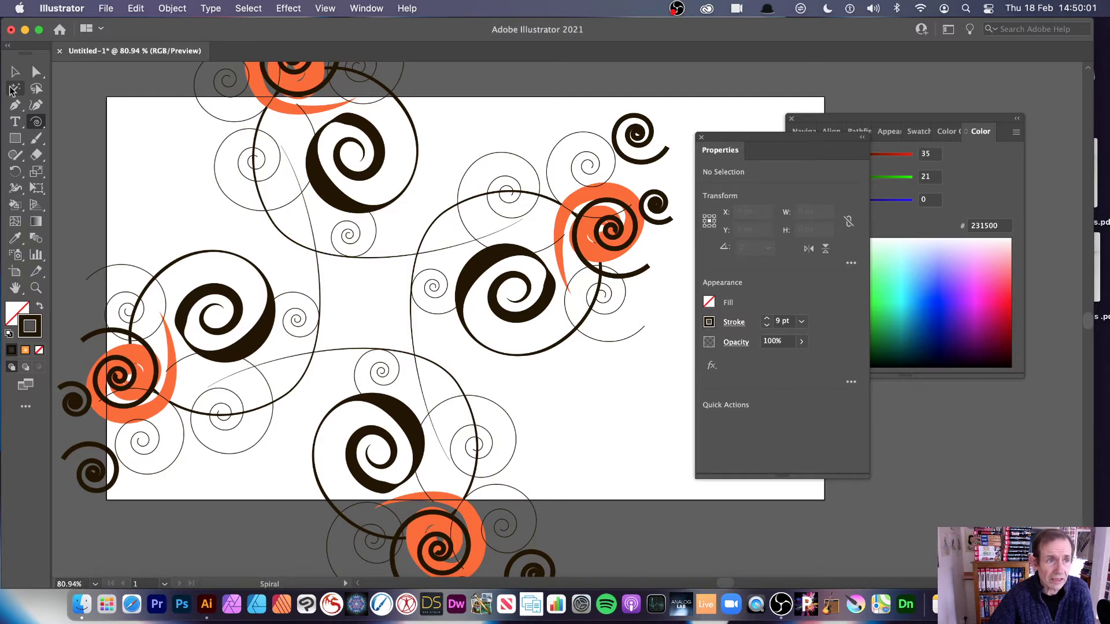
# Step: Move the radial spiral repeat right and down, and try different spiral counts and spreads
pyautogui.click(15, 74)
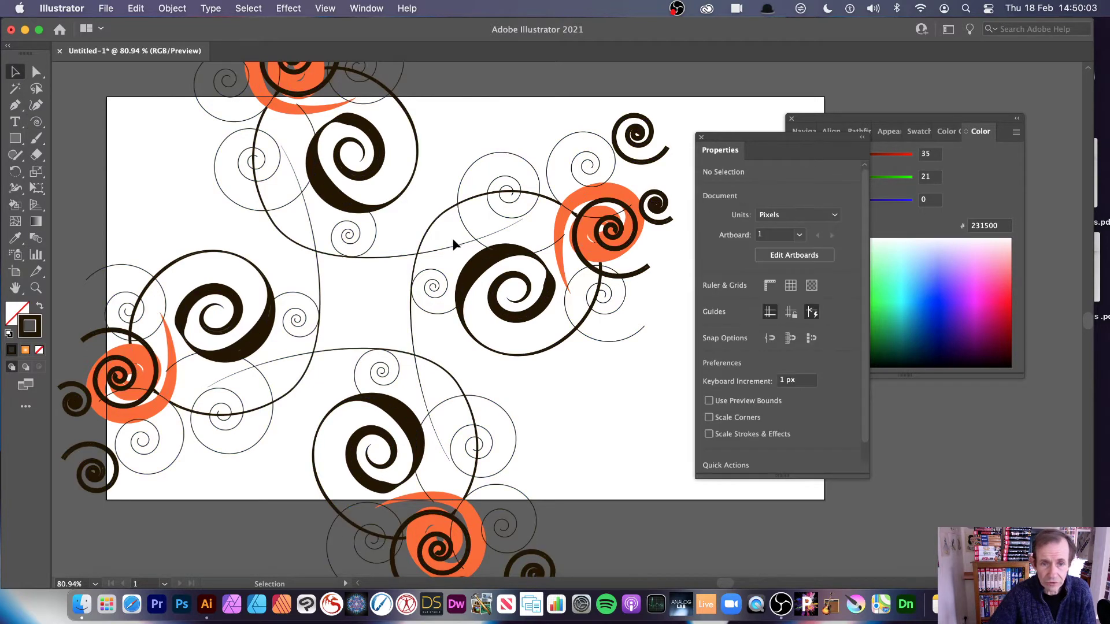
pyautogui.moveTo(466, 248); pyautogui.dragTo(562, 307)
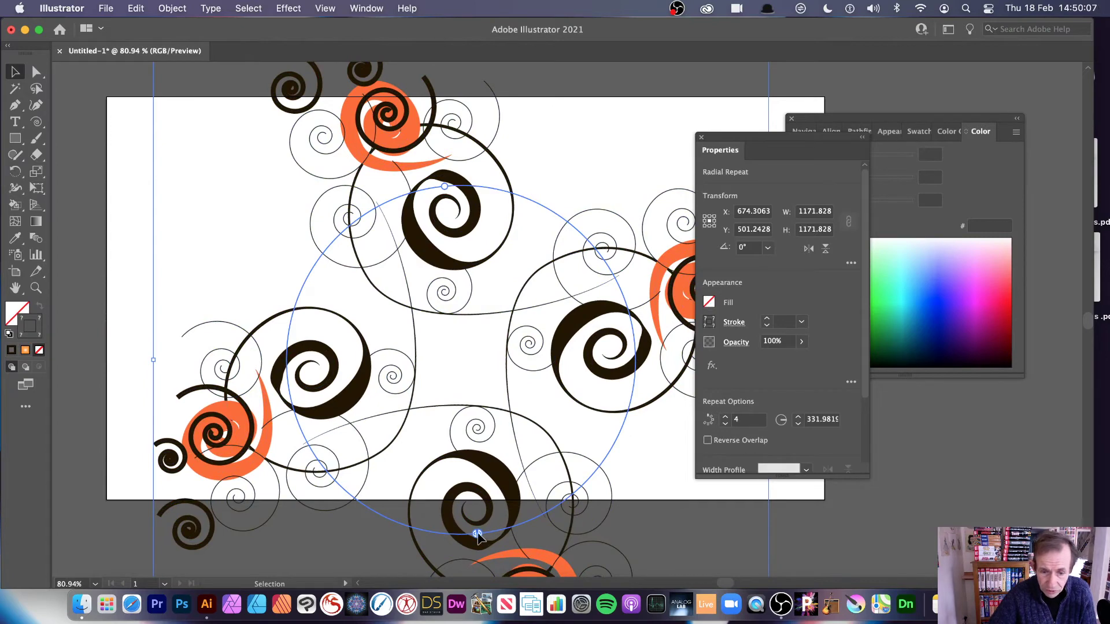
pyautogui.moveTo(478, 535); pyautogui.dragTo(481, 536)
pyautogui.moveTo(649, 456); pyautogui.dragTo(643, 273)
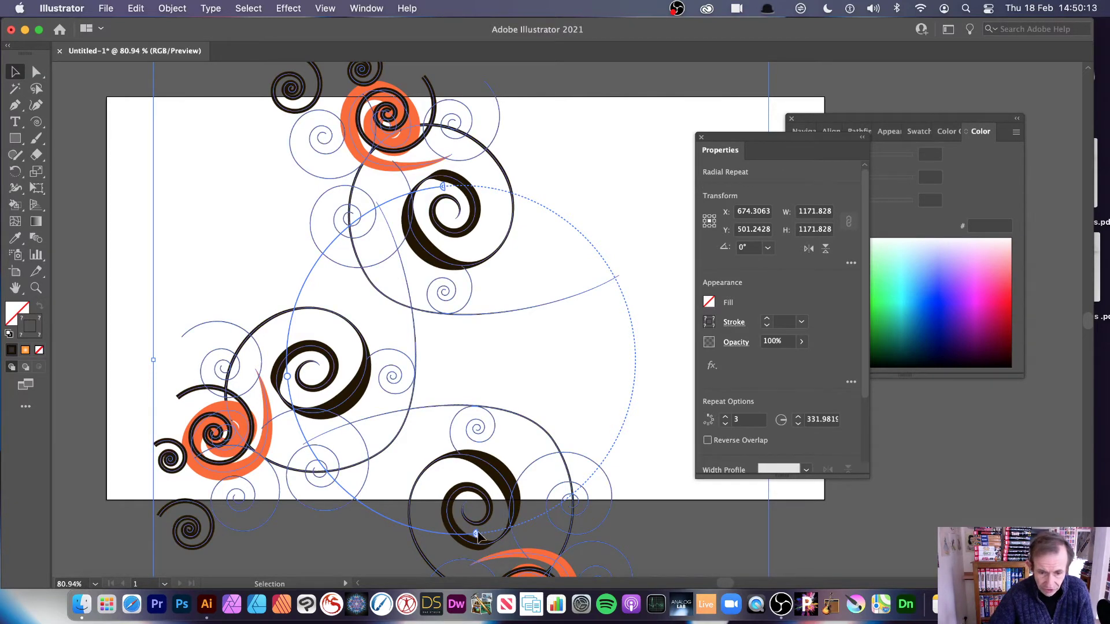
pyautogui.moveTo(476, 538); pyautogui.dragTo(565, 276)
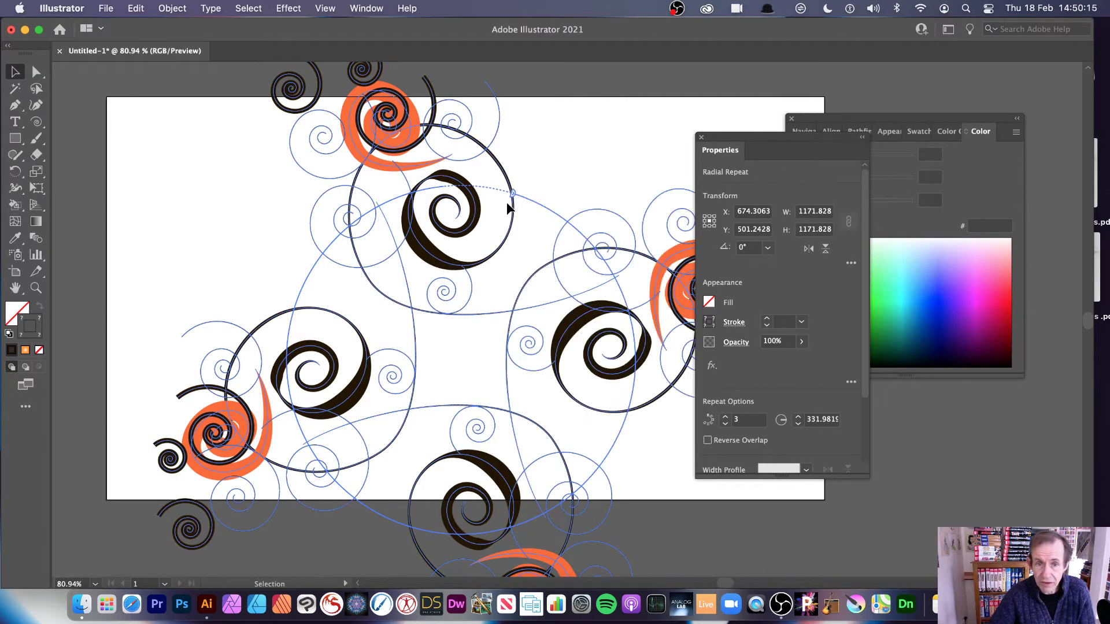
pyautogui.moveTo(469, 203)
pyautogui.mouseDown()
pyautogui.moveTo(429, 205)
pyautogui.moveTo(451, 205)
pyautogui.mouseUp()
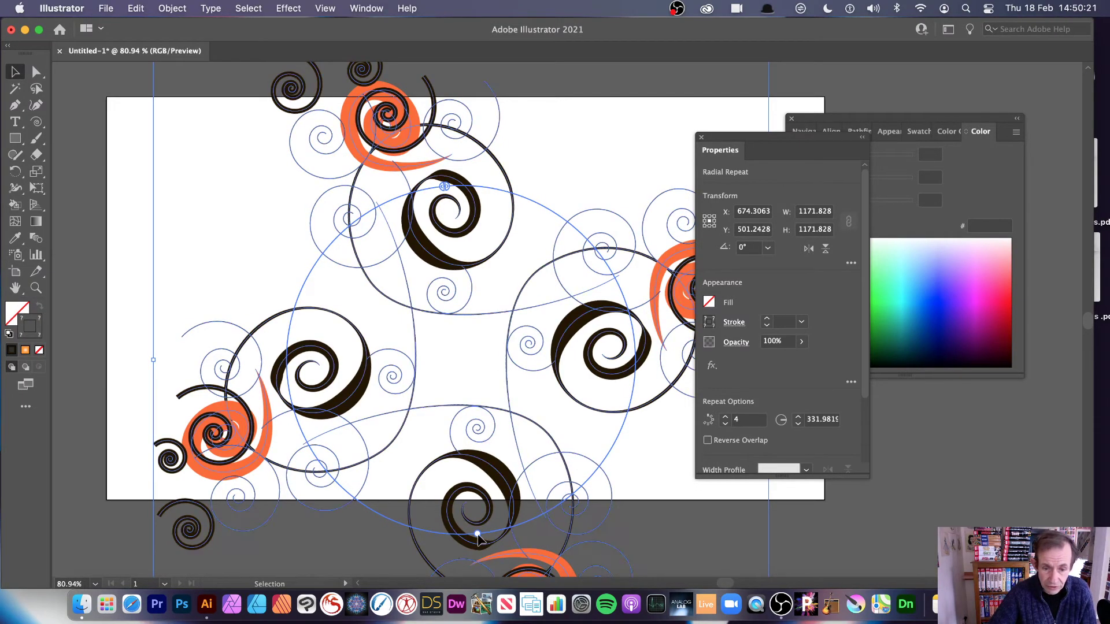
# Step: Shrink the ring to about a 221 px radius and raise the instances to 6
pyautogui.moveTo(476, 538); pyautogui.dragTo(517, 258)
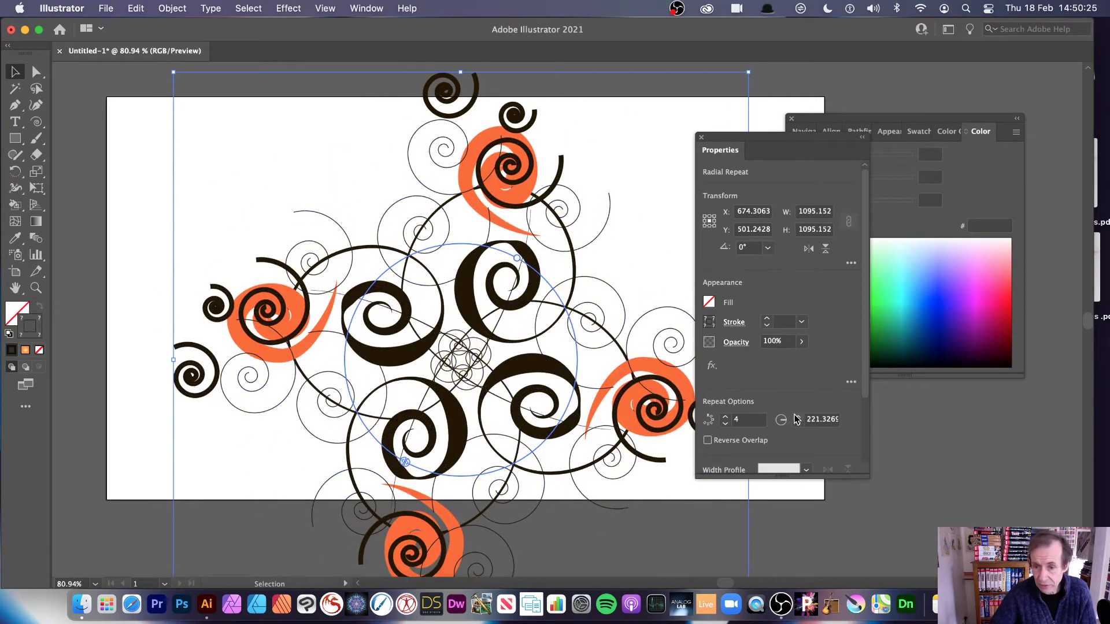
pyautogui.click(727, 418)
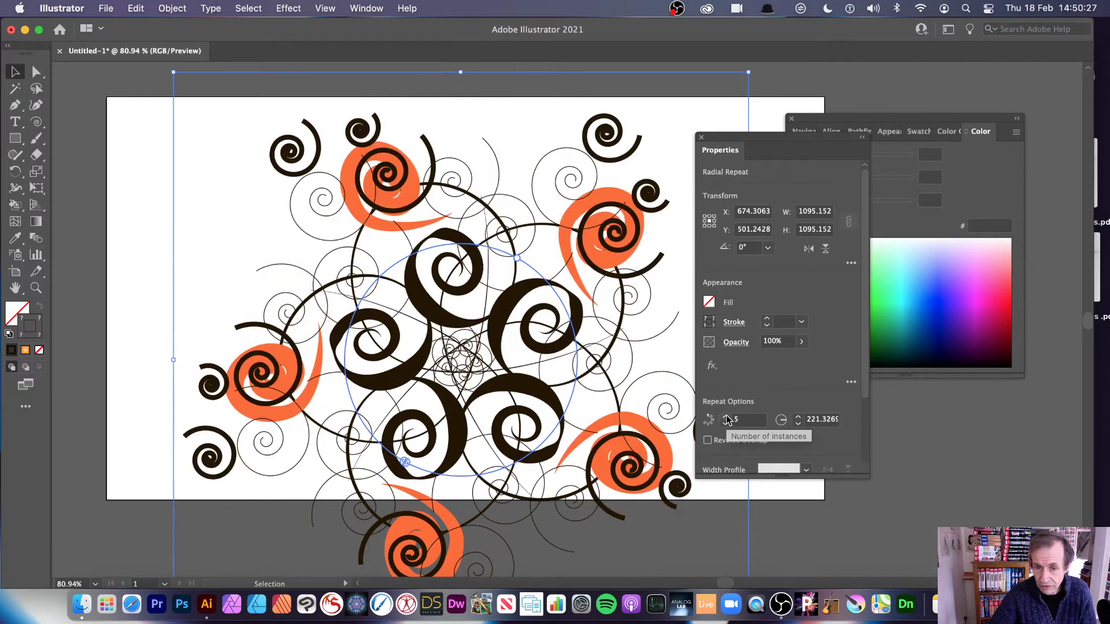
pyautogui.click(727, 418)
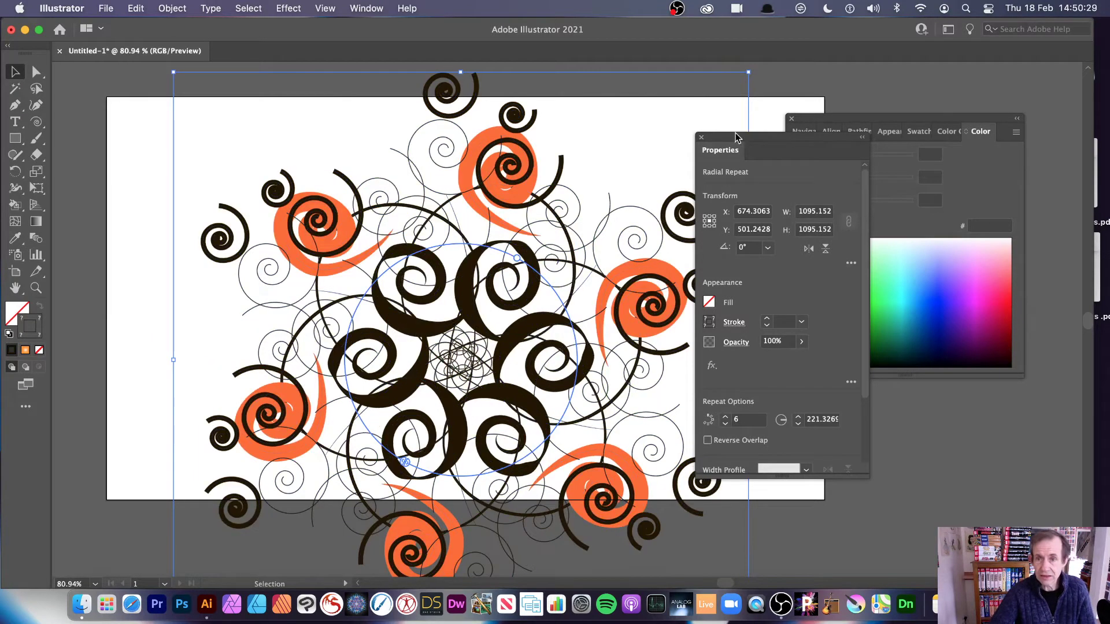
pyautogui.moveTo(738, 137); pyautogui.dragTo(850, 136)
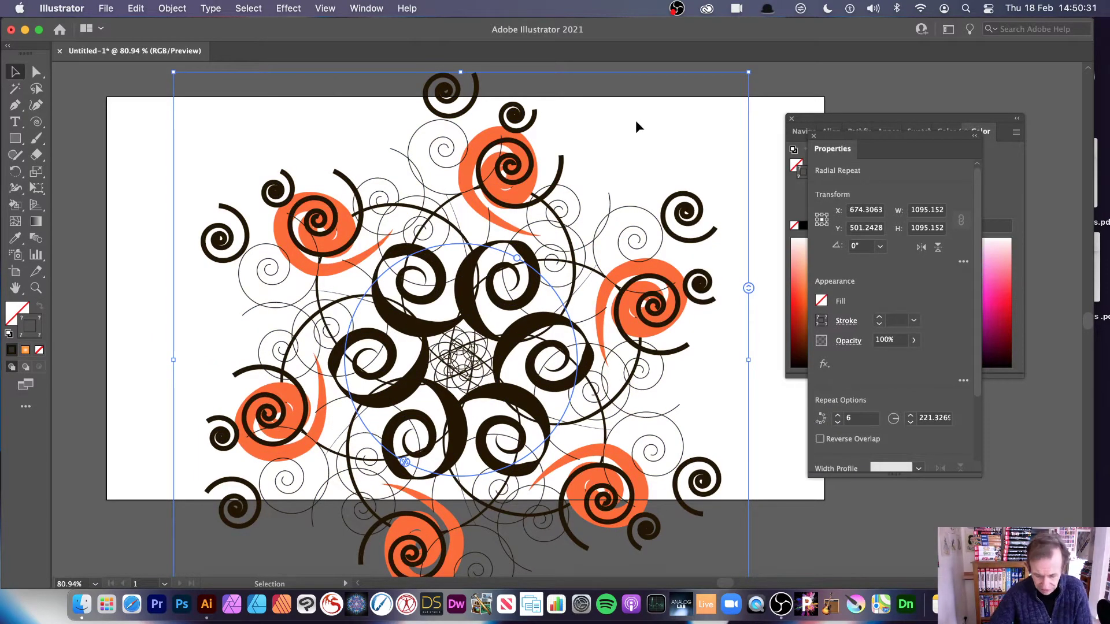
# Step: Delete the spiral flower and create a new spiral with 90% decay
pyautogui.press('Delete')
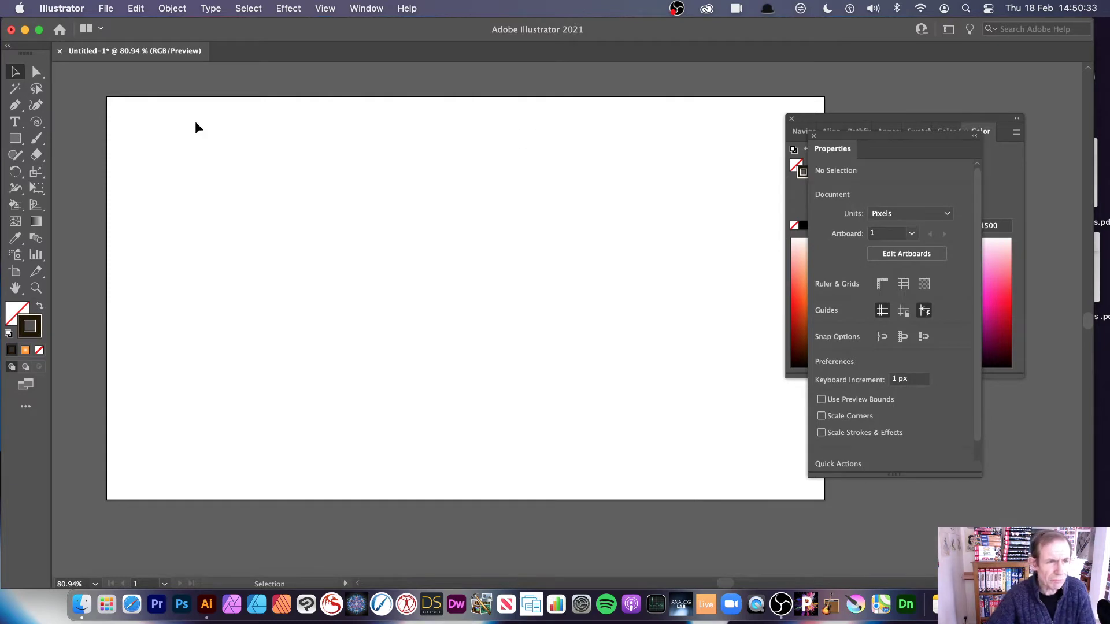
pyautogui.click(36, 122)
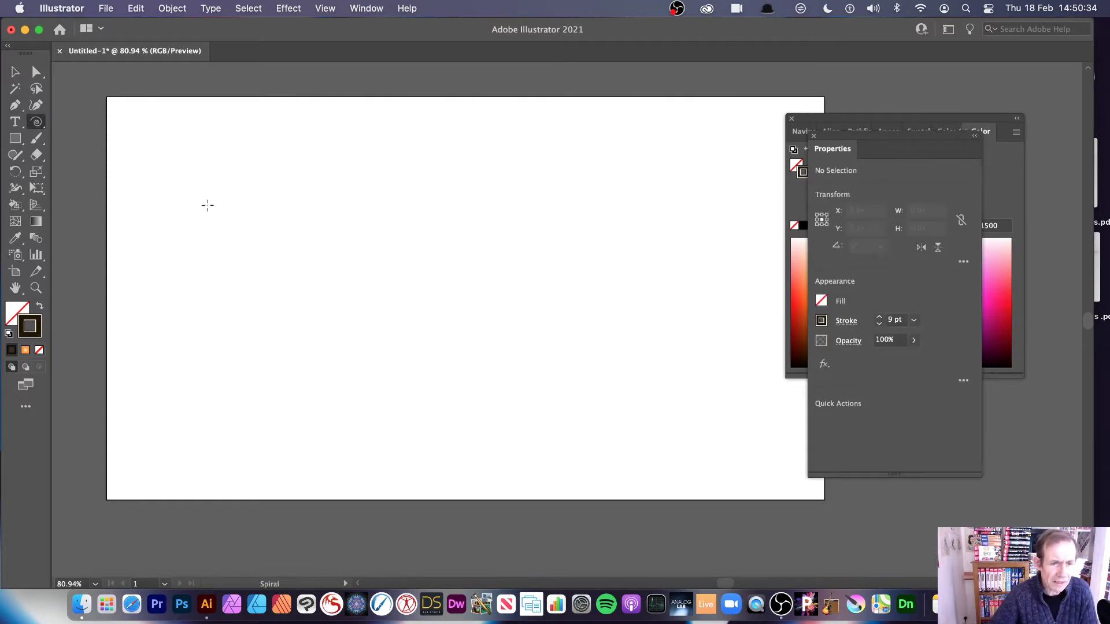
pyautogui.click(314, 275)
pyautogui.click(546, 274)
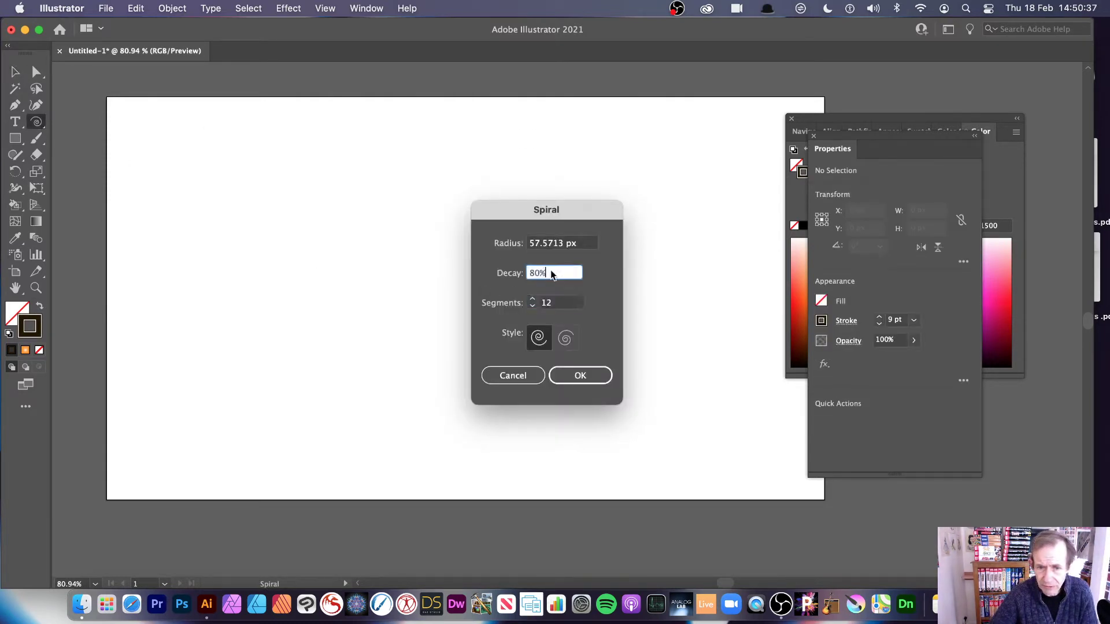
pyautogui.write('90')
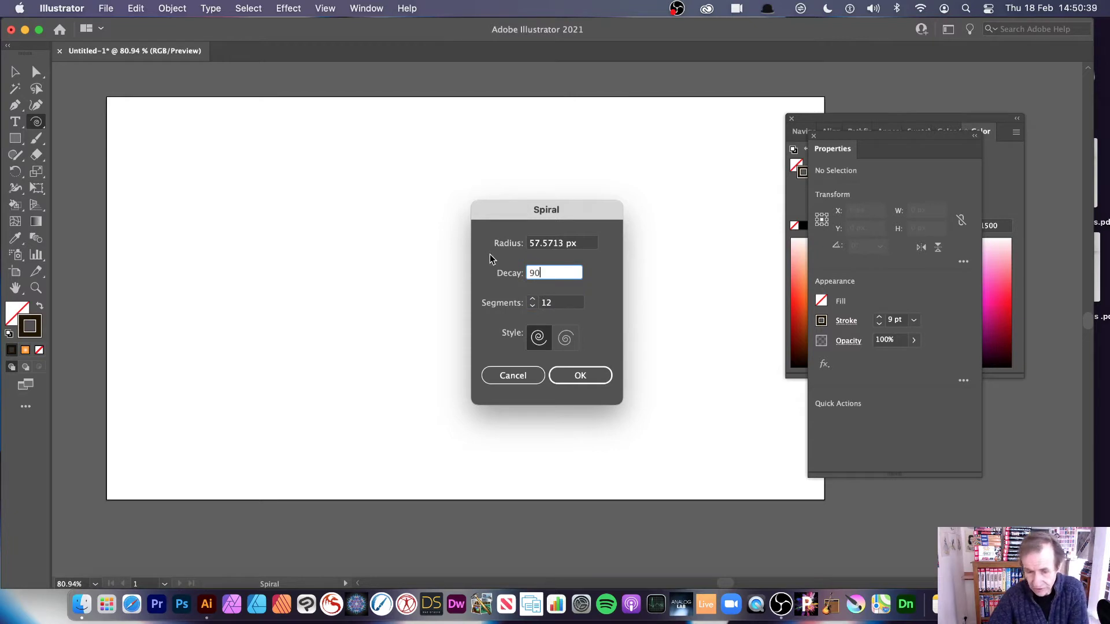
pyautogui.press('Return')
pyautogui.press('v')
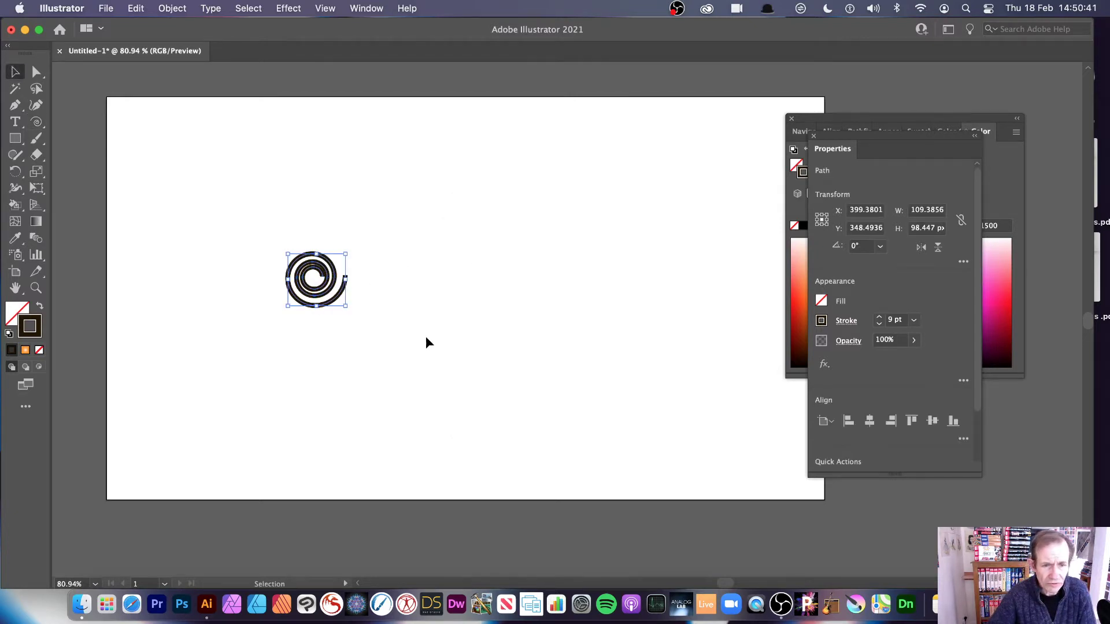
# Step: Enlarge the spiral about four times and give it a 6 pt stroke
pyautogui.moveTo(346, 308); pyautogui.dragTo(516, 453)
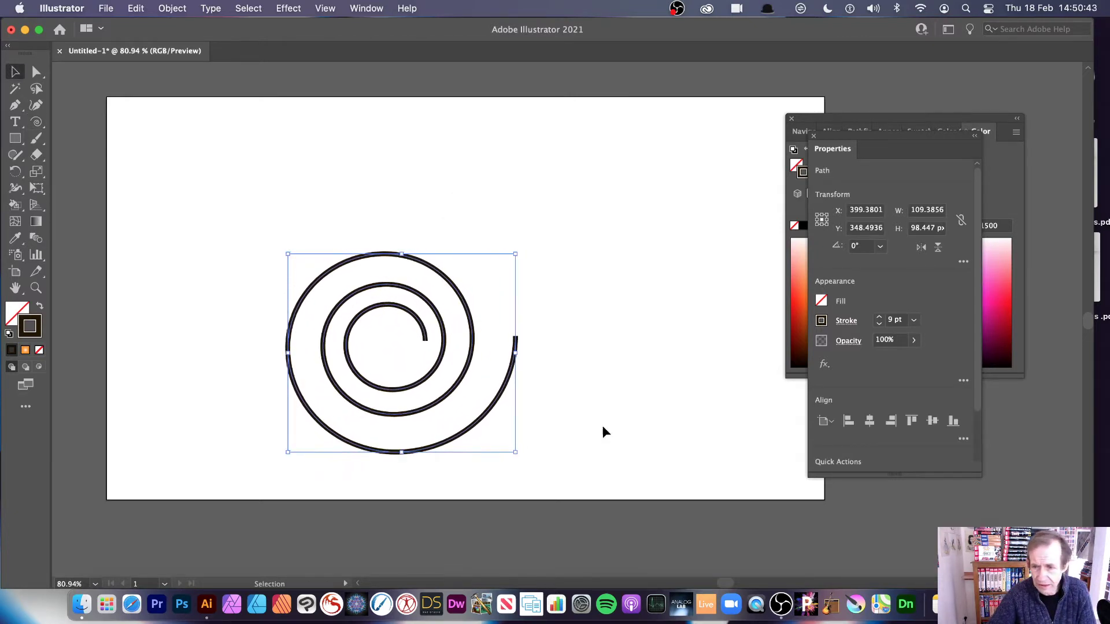
pyautogui.click(913, 322)
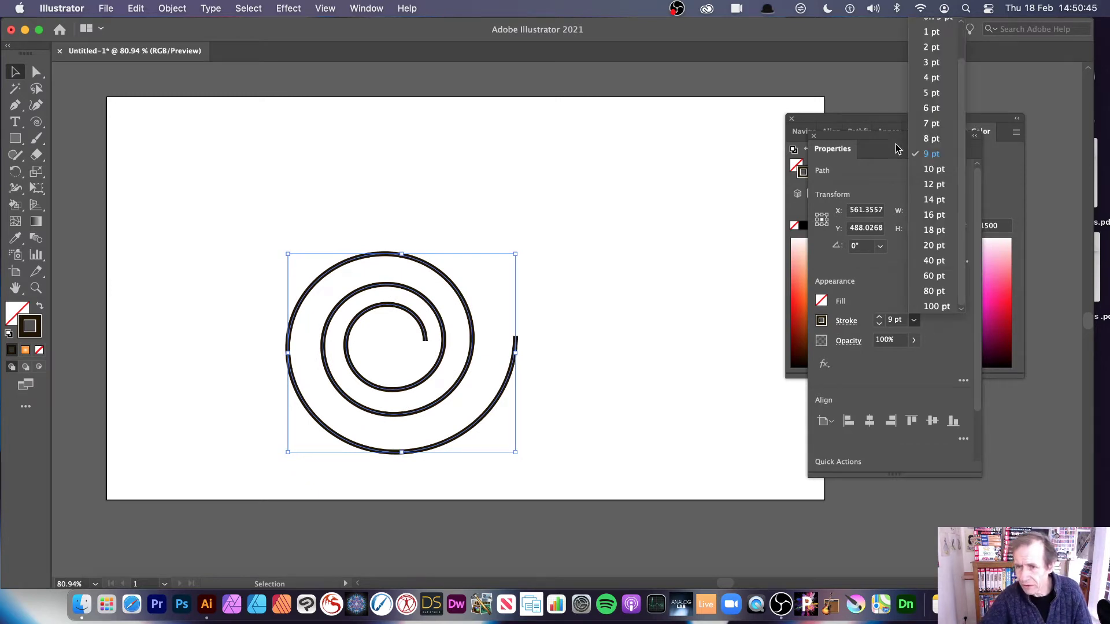
pyautogui.click(929, 108)
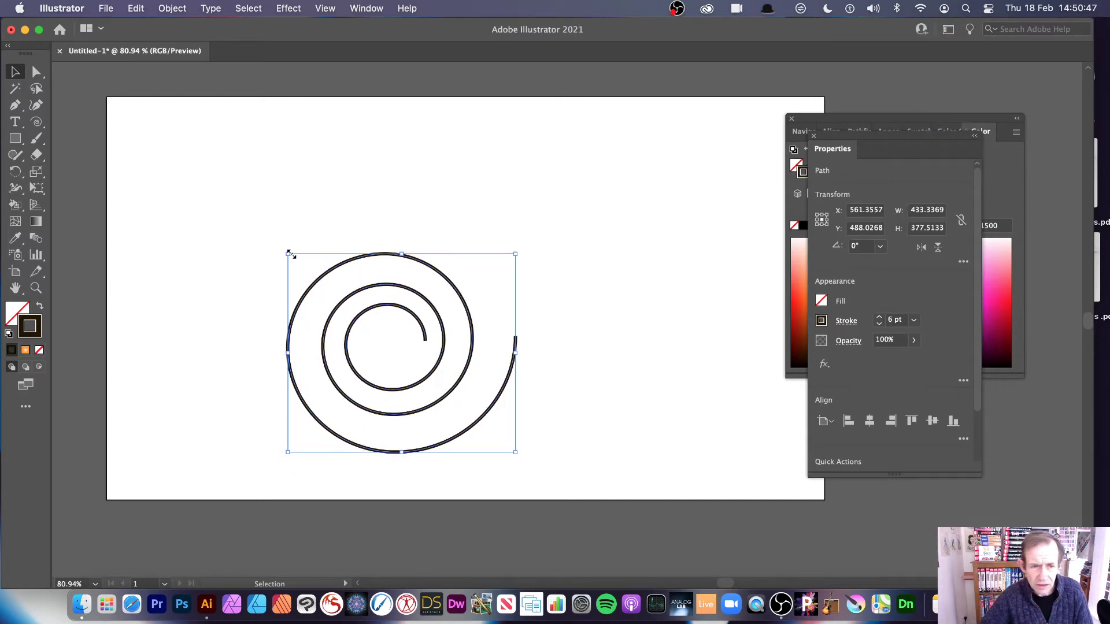
# Step: Stretch the spiral into a tall narrow oval of about 110 × 530 px
pyautogui.moveTo(289, 254); pyautogui.dragTo(444, 258)
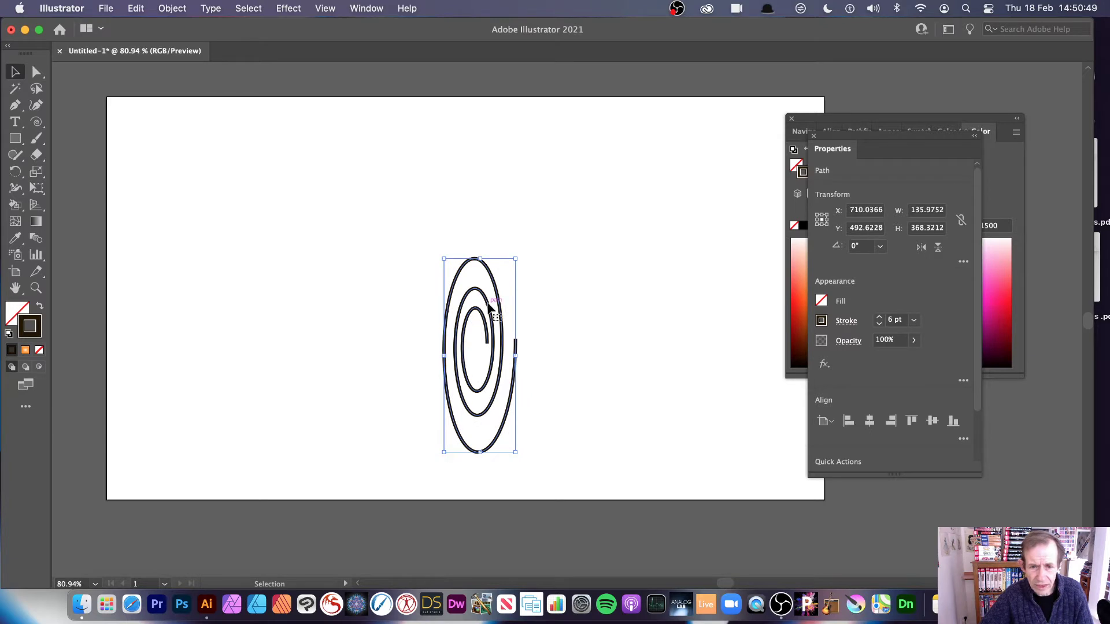
pyautogui.moveTo(488, 306); pyautogui.dragTo(485, 291)
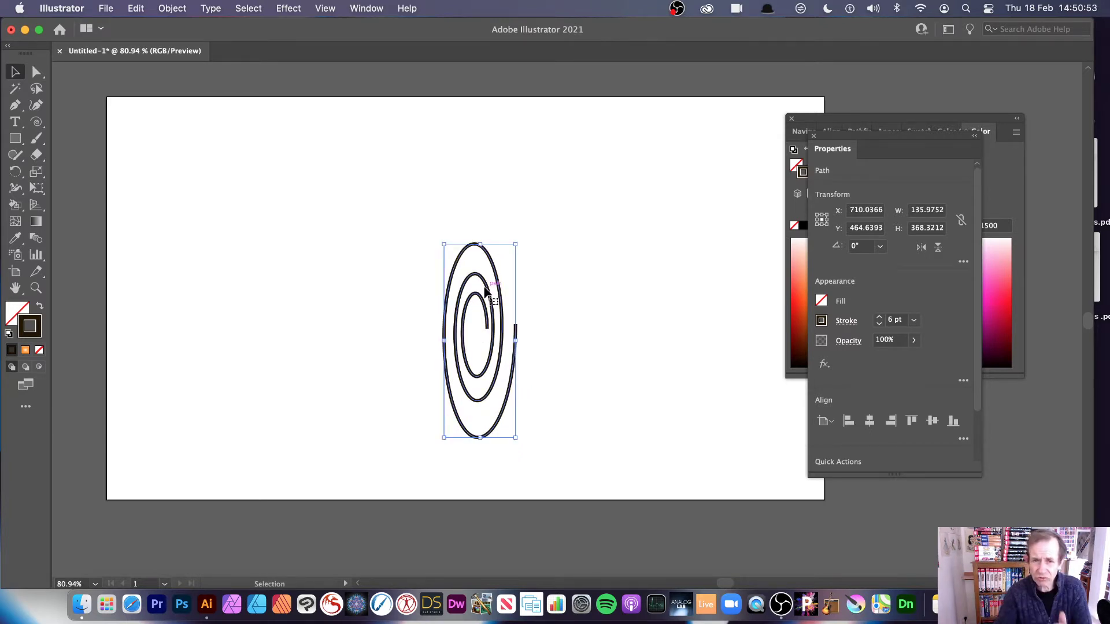
pyautogui.moveTo(484, 246); pyautogui.dragTo(484, 159)
pyautogui.moveTo(517, 298); pyautogui.dragTo(502, 296)
# Step: Apply a radial repeat to the narrow spiral and adjust the ring's radius
pyautogui.click(164, 9)
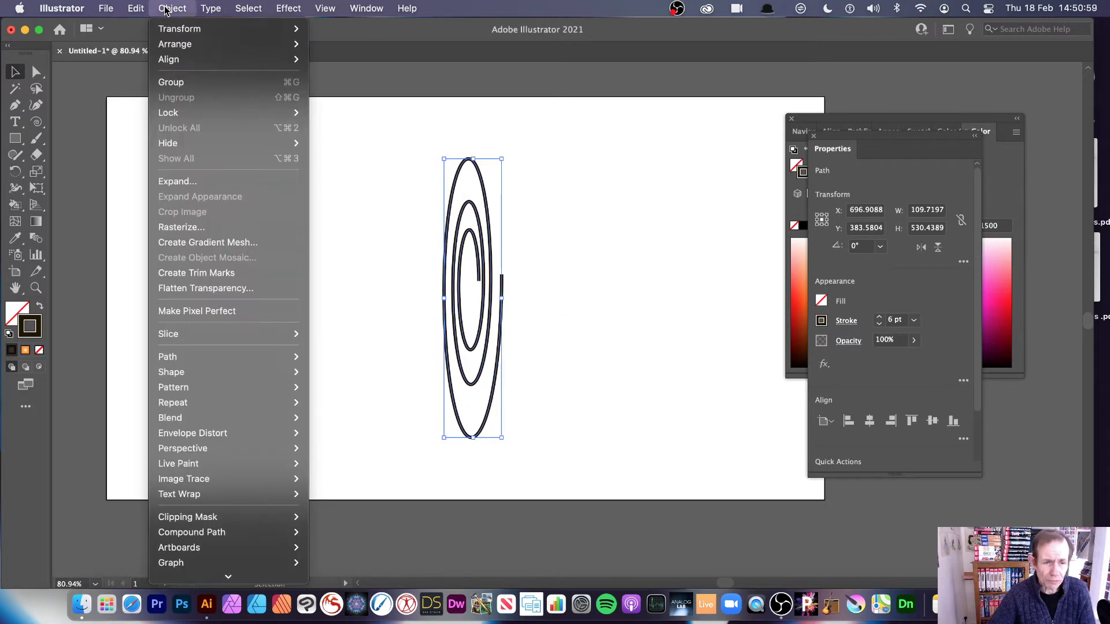
pyautogui.moveTo(231, 405)
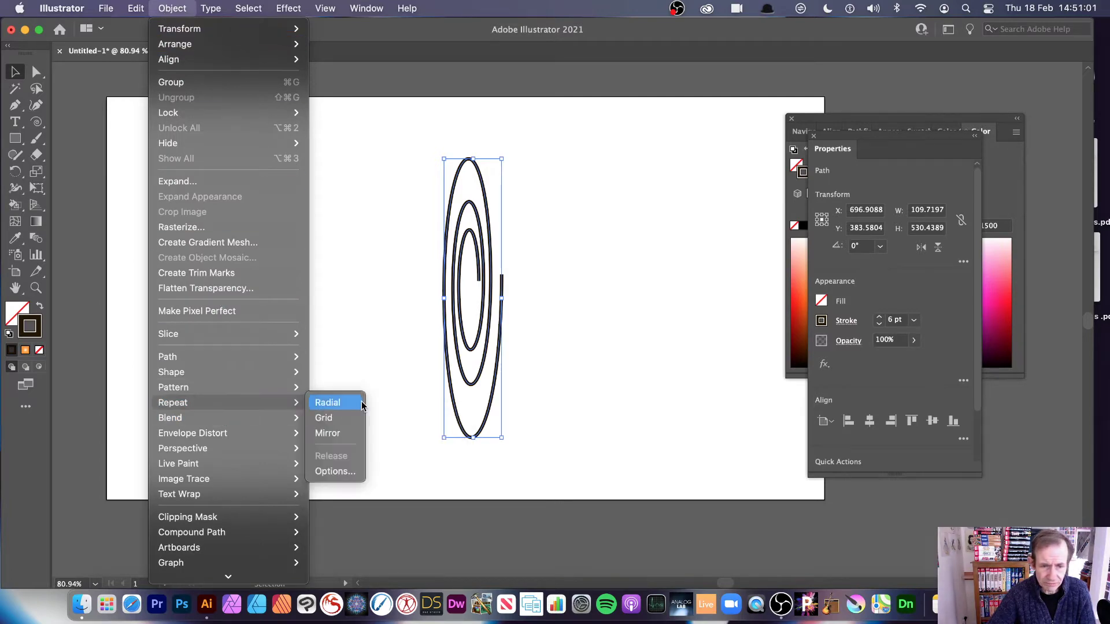
pyautogui.click(330, 399)
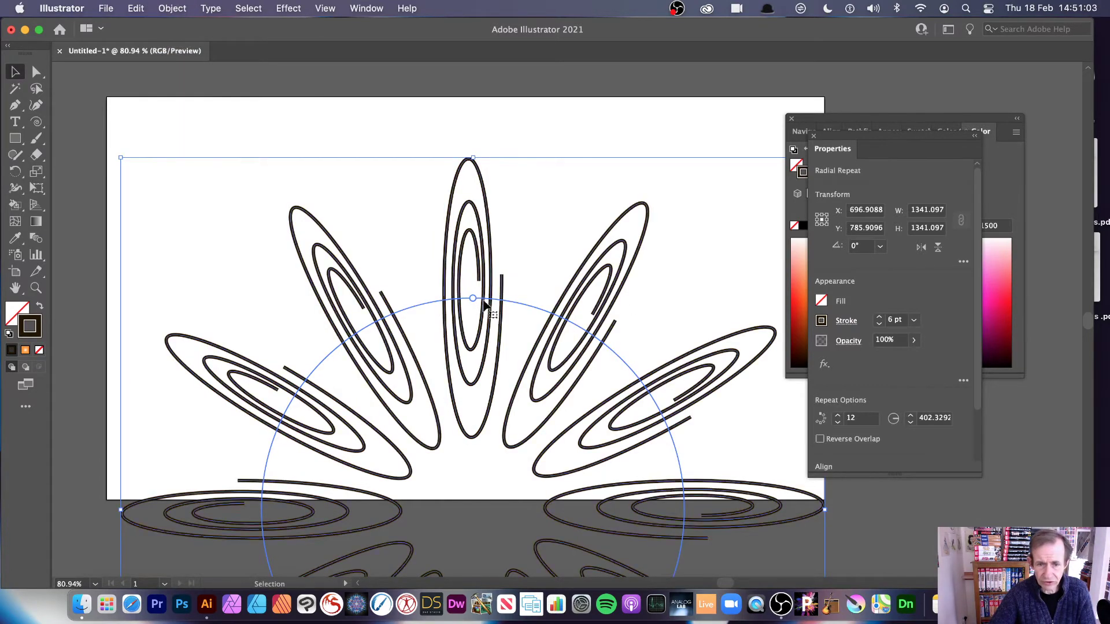
pyautogui.moveTo(473, 299); pyautogui.dragTo(483, 223)
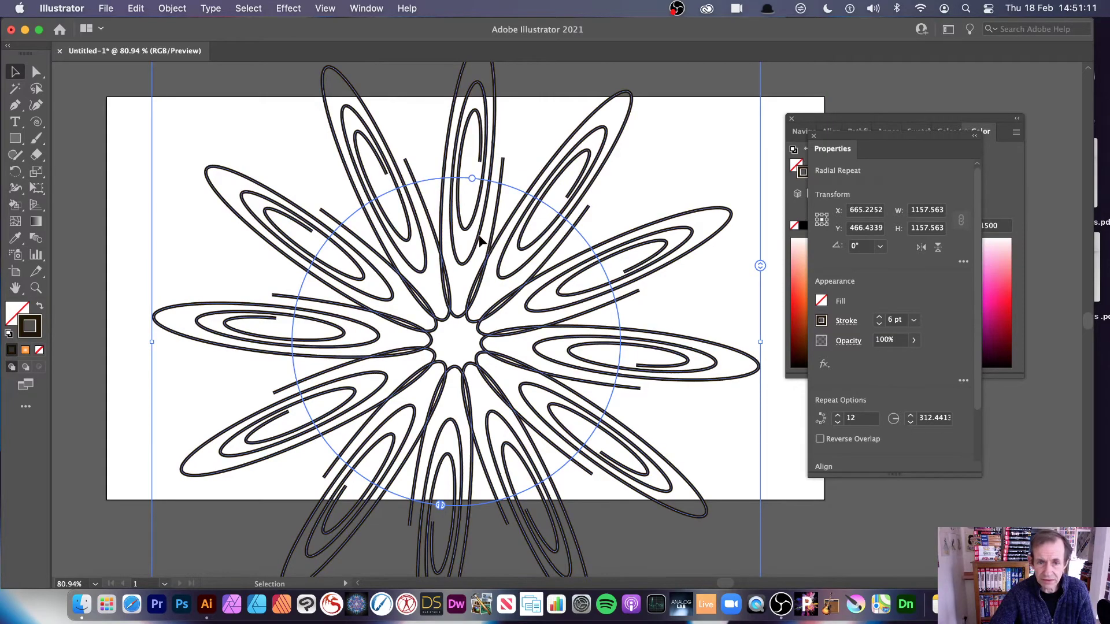
pyautogui.moveTo(472, 178); pyautogui.dragTo(443, 170)
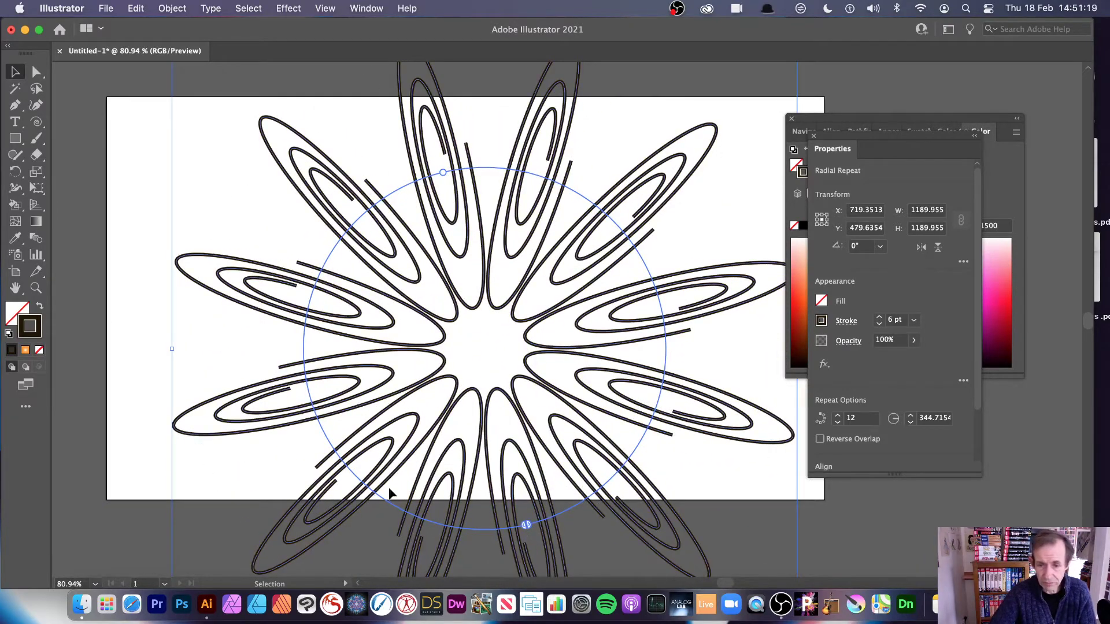
# Step: Increase the petals from 12 to 14, then scale up one isolated petal to enlarge all
pyautogui.click(812, 137)
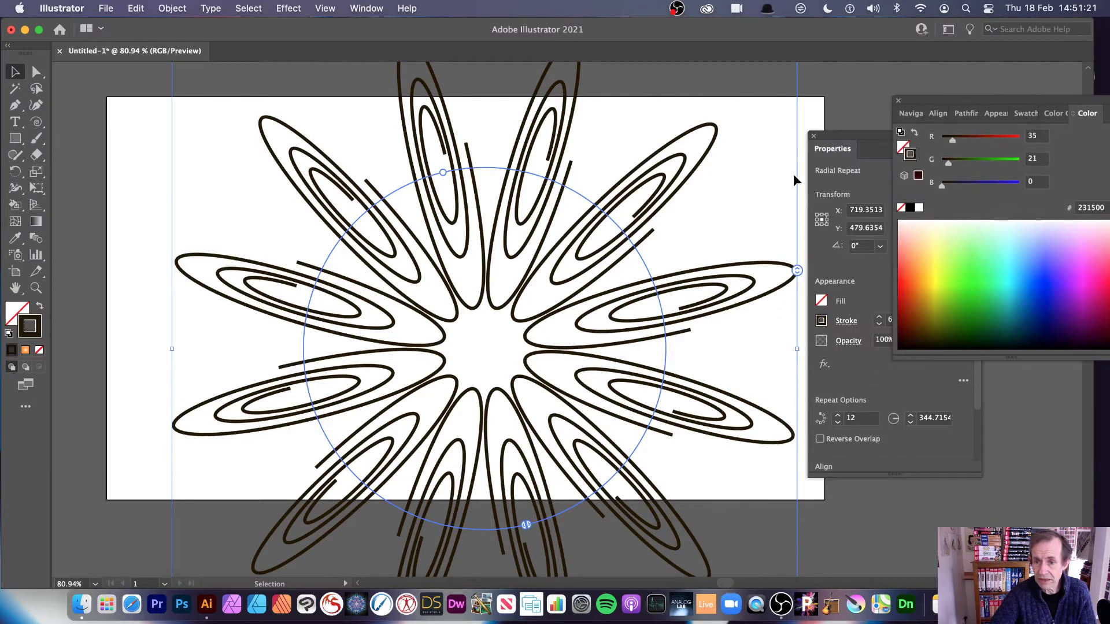
pyautogui.moveTo(797, 272); pyautogui.dragTo(800, 254)
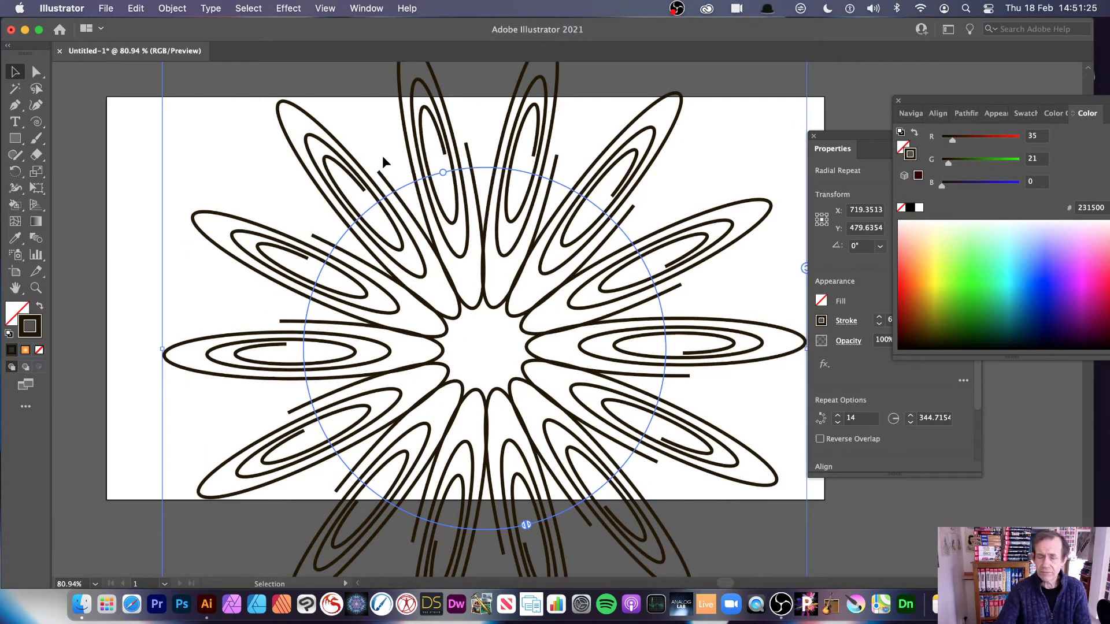
pyautogui.doubleClick(600, 184)
pyautogui.moveTo(707, 115); pyautogui.dragTo(670, 131)
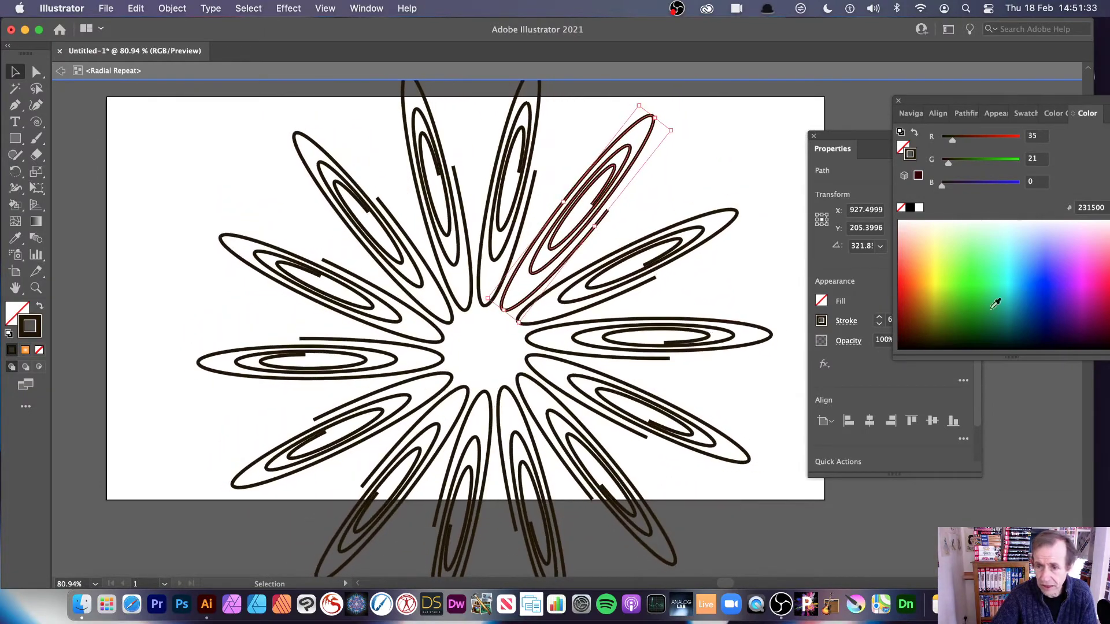
# Step: Adjust the petals' opacity and thin their stroke to 4 pt
pyautogui.click(851, 363)
pyautogui.click(914, 341)
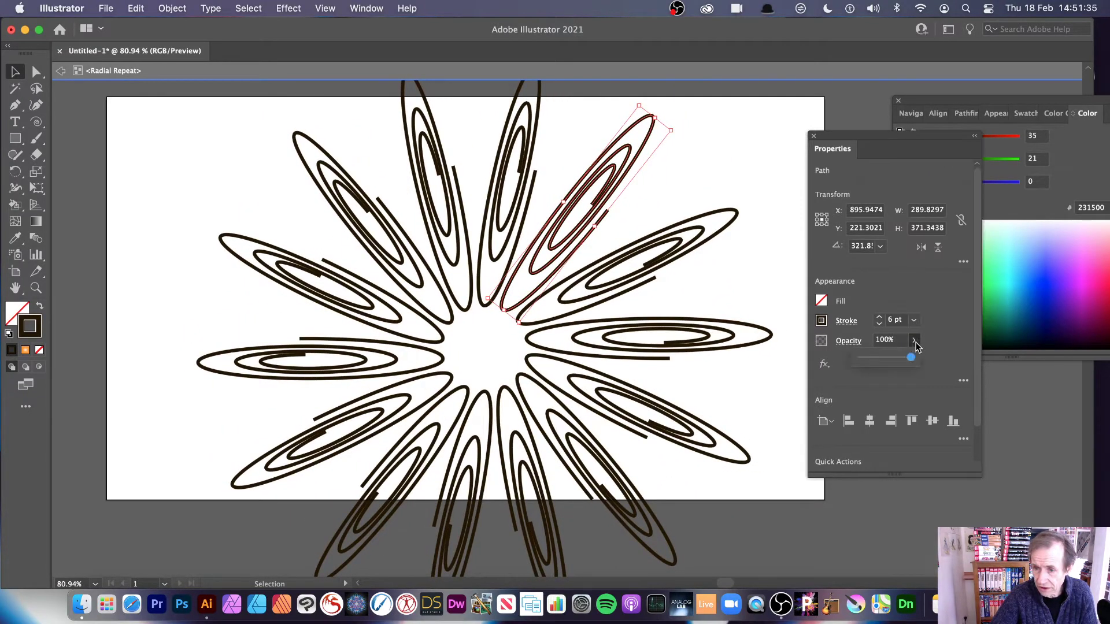
pyautogui.moveTo(895, 360); pyautogui.dragTo(962, 336)
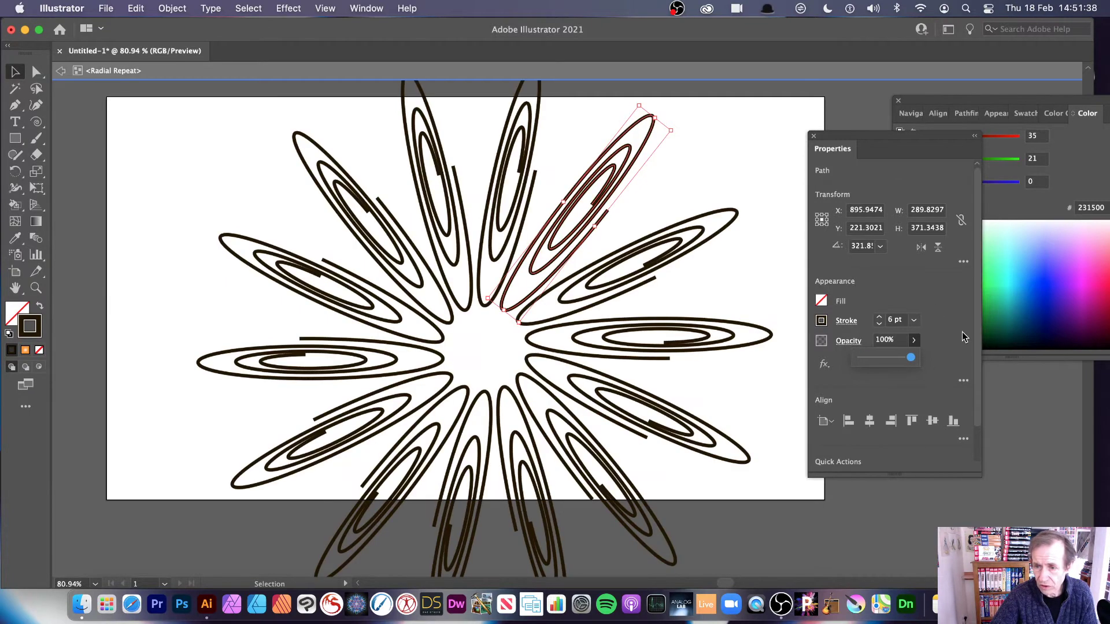
pyautogui.click(914, 321)
pyautogui.click(932, 82)
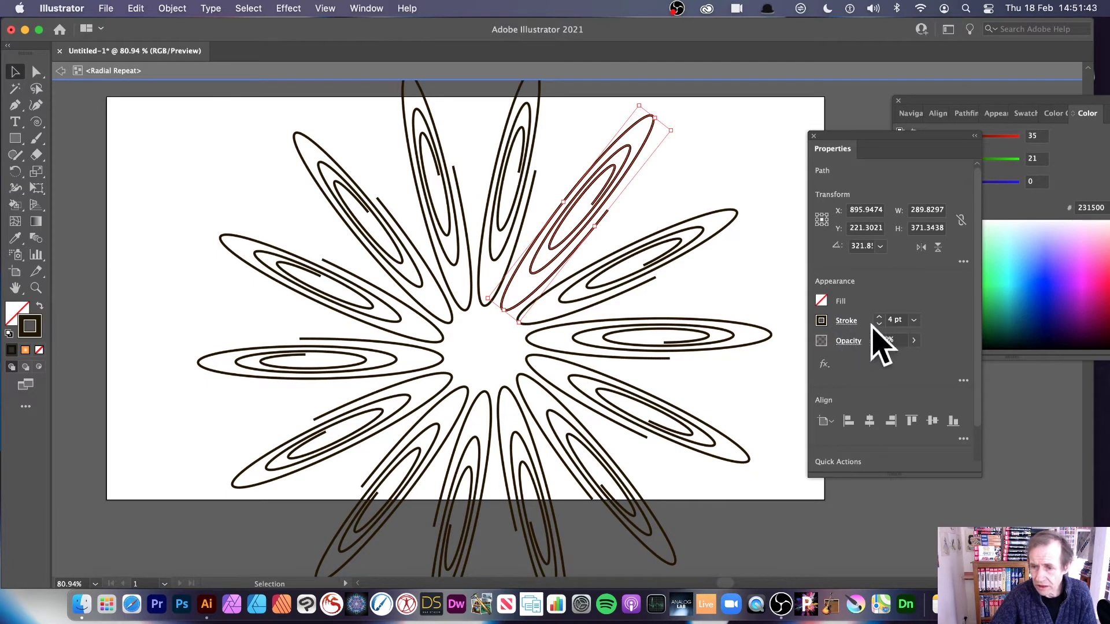
# Step: Keep the stroke solid and apply the tapered elliptical width profile
pyautogui.click(845, 322)
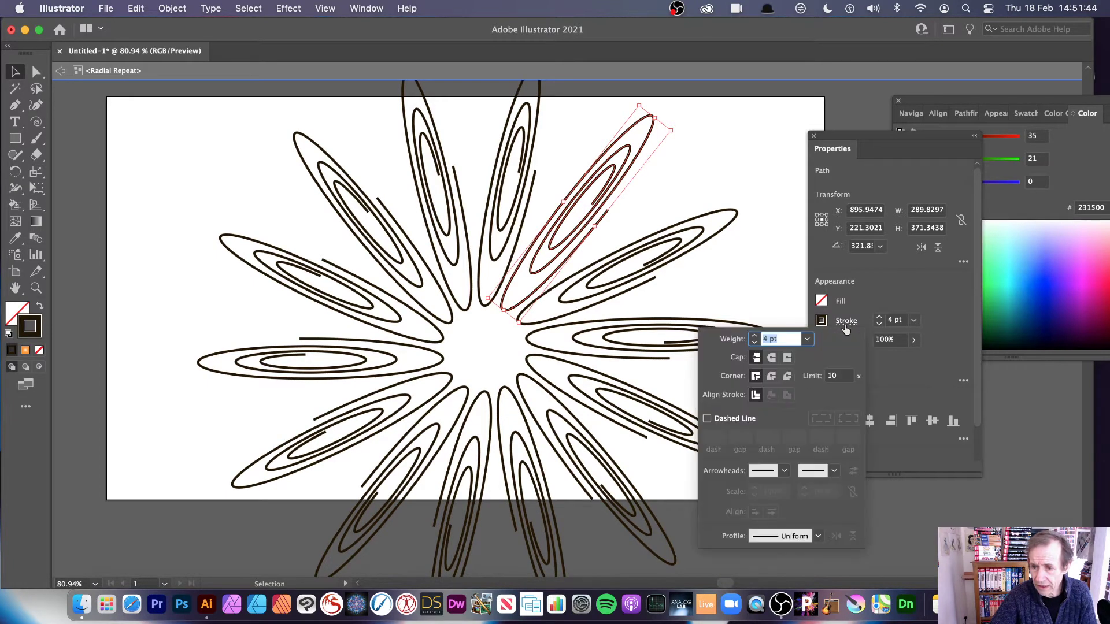
pyautogui.click(708, 418)
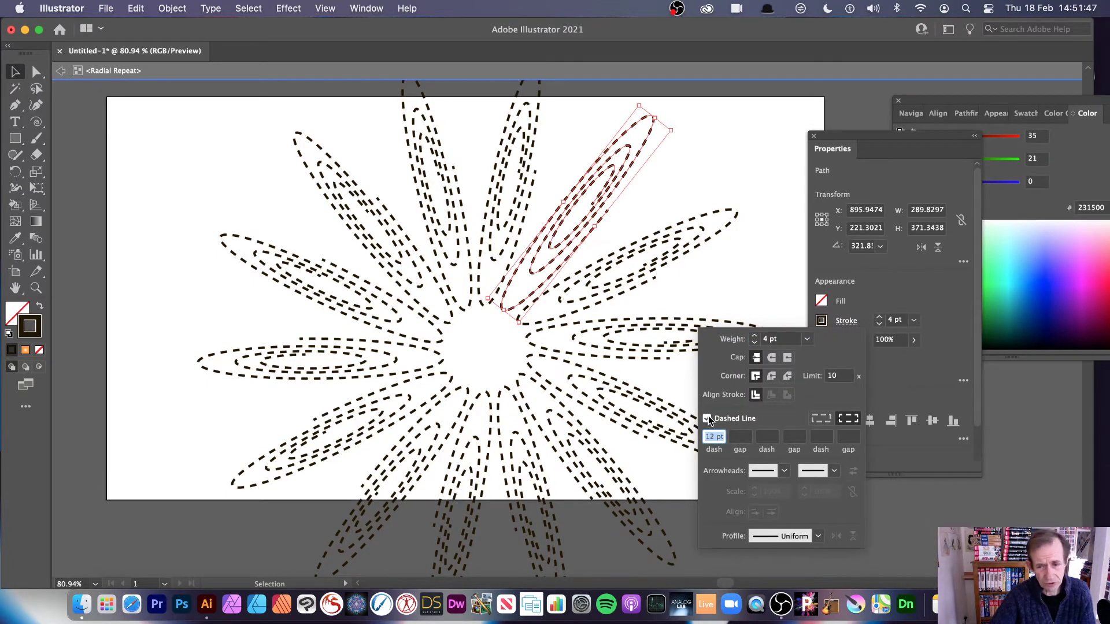
pyautogui.click(708, 419)
pyautogui.click(820, 536)
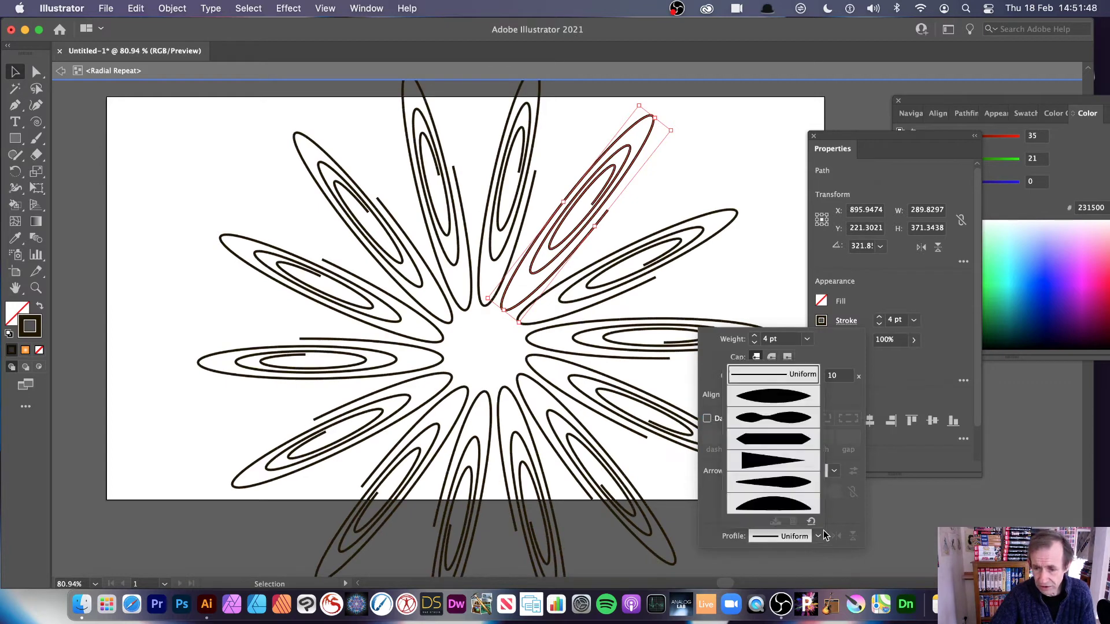
pyautogui.click(775, 408)
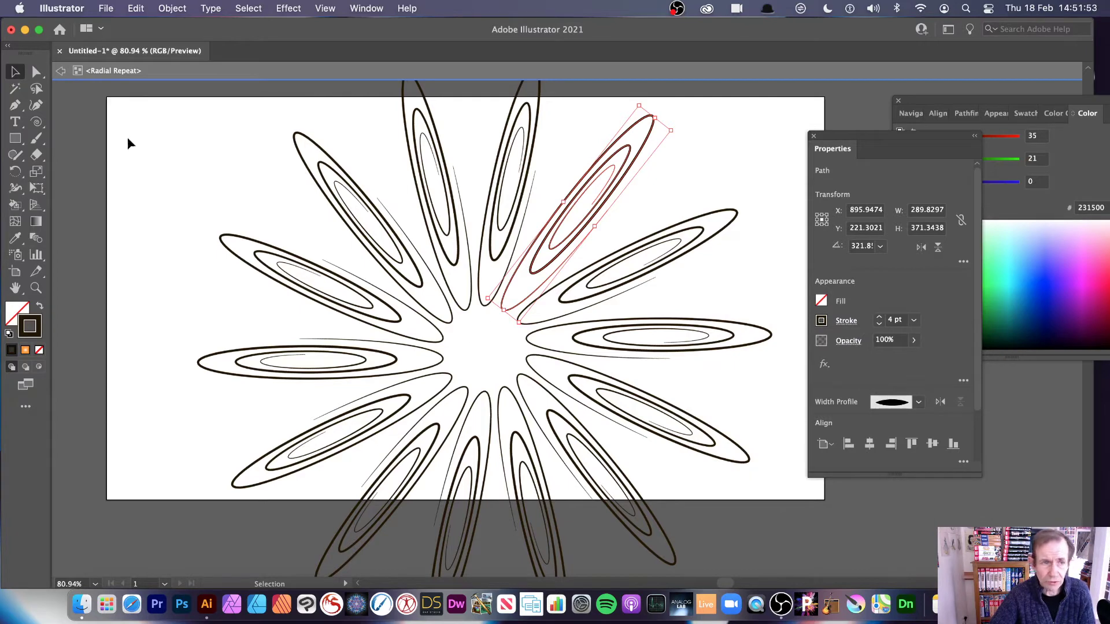
# Step: Exit the repeat, move the radial flower left, and pull its petals toward the centre
pyautogui.click(62, 71)
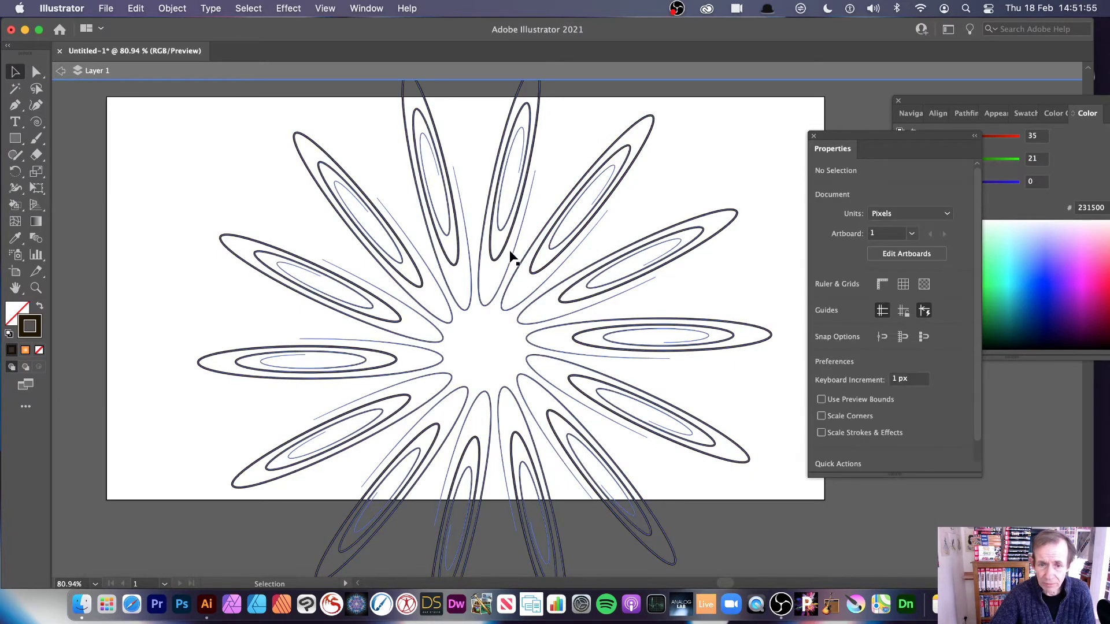
pyautogui.moveTo(584, 302); pyautogui.dragTo(584, 302)
pyautogui.moveTo(640, 276); pyautogui.dragTo(567, 262)
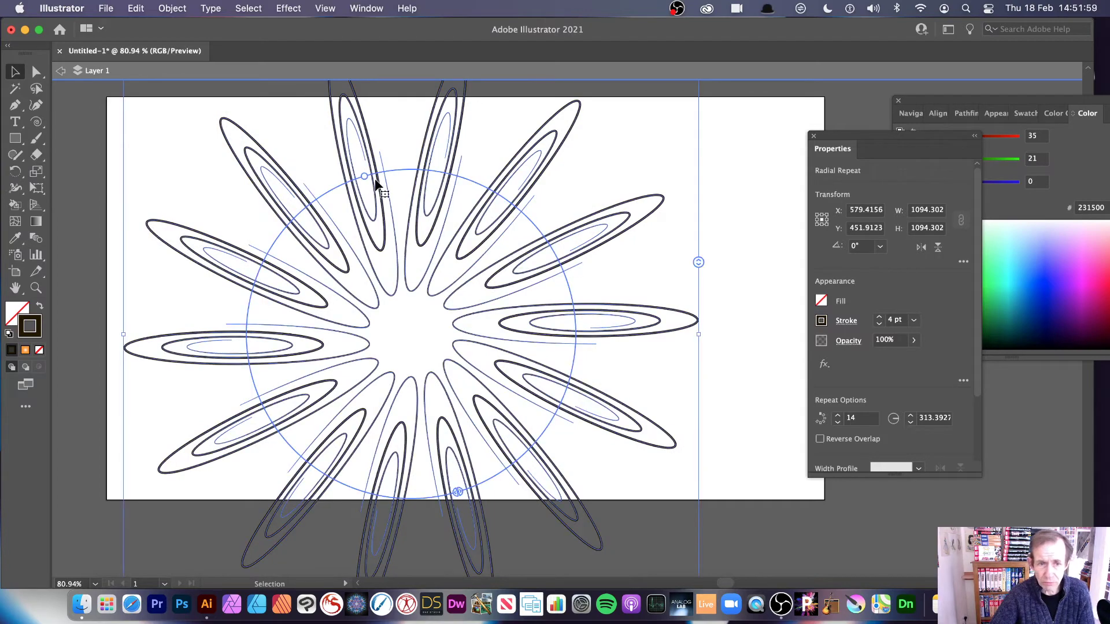
pyautogui.moveTo(365, 175); pyautogui.dragTo(387, 197)
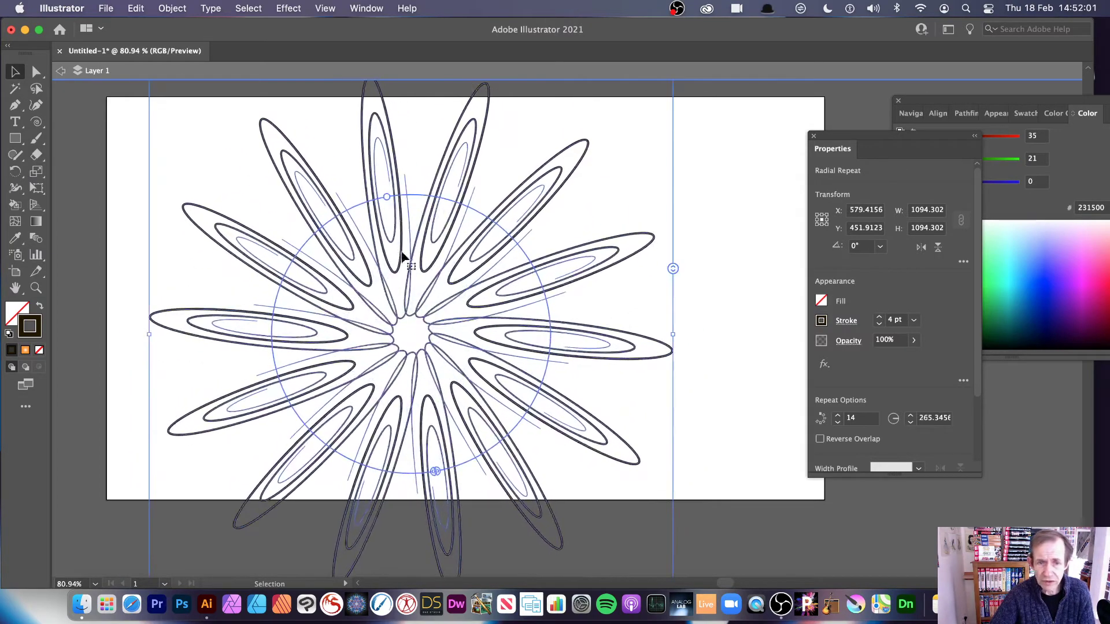
# Step: Increase the petal count from 14 to 18
pyautogui.click(185, 7)
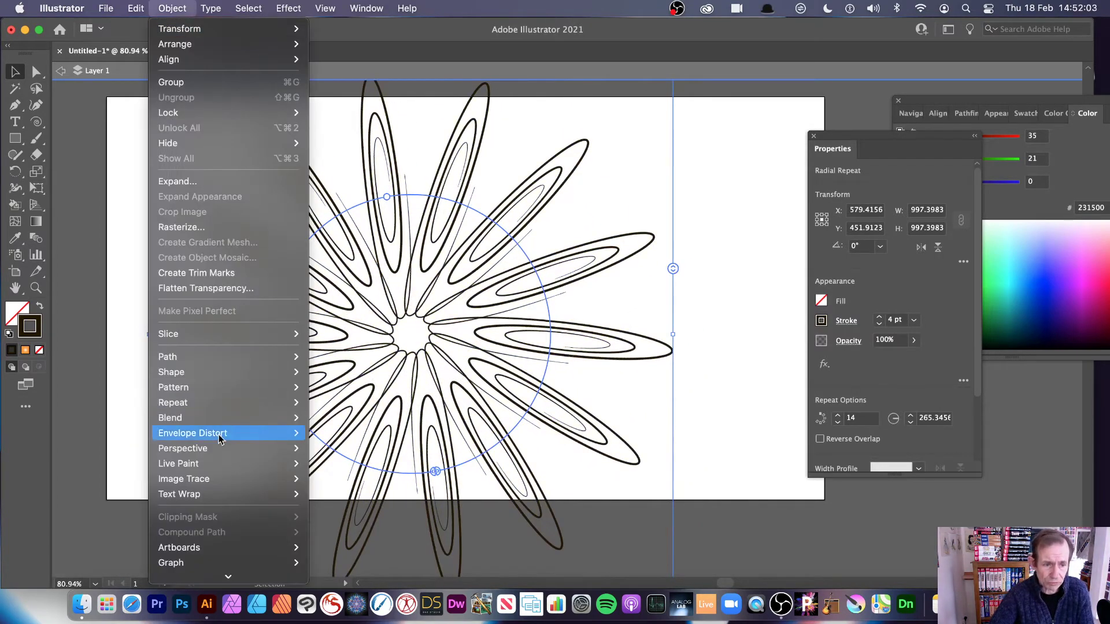
pyautogui.moveTo(234, 404)
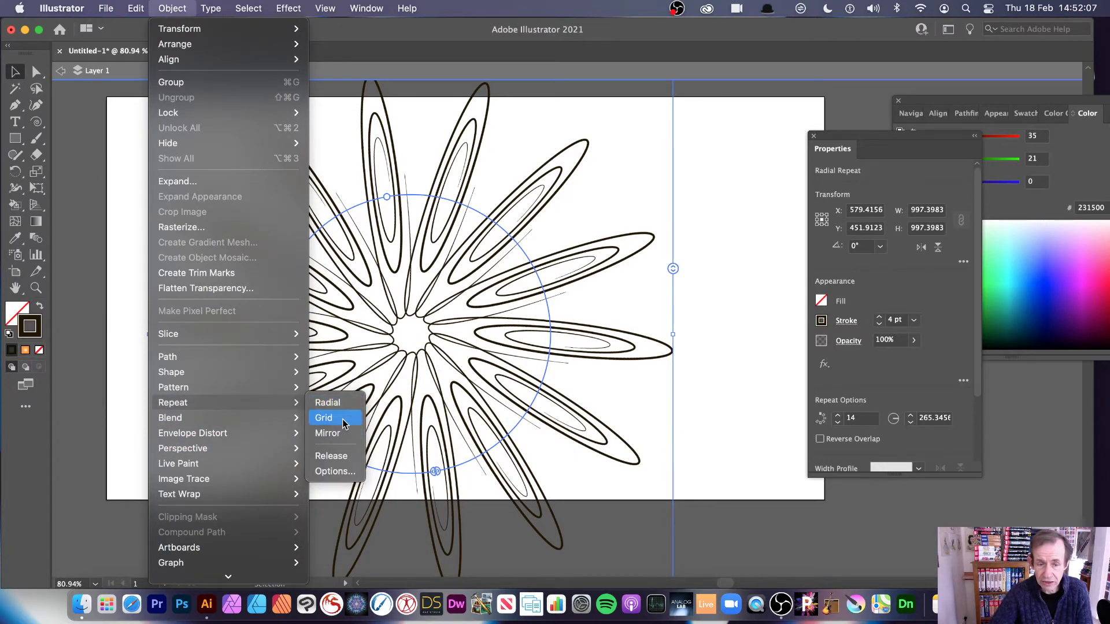
pyautogui.click(740, 283)
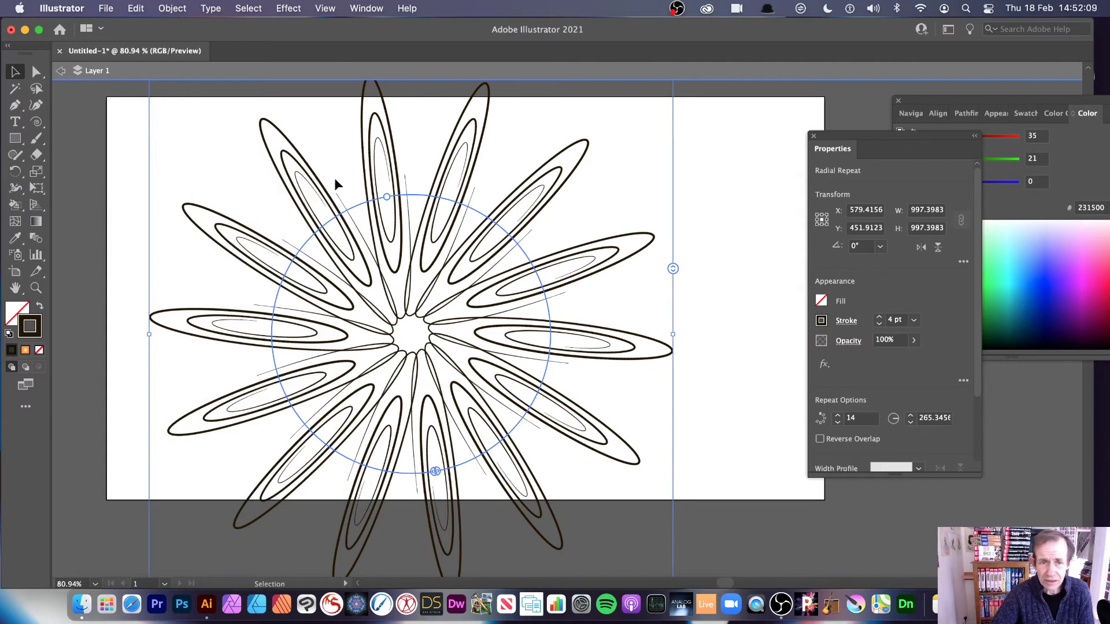
pyautogui.moveTo(674, 268); pyautogui.dragTo(666, 239)
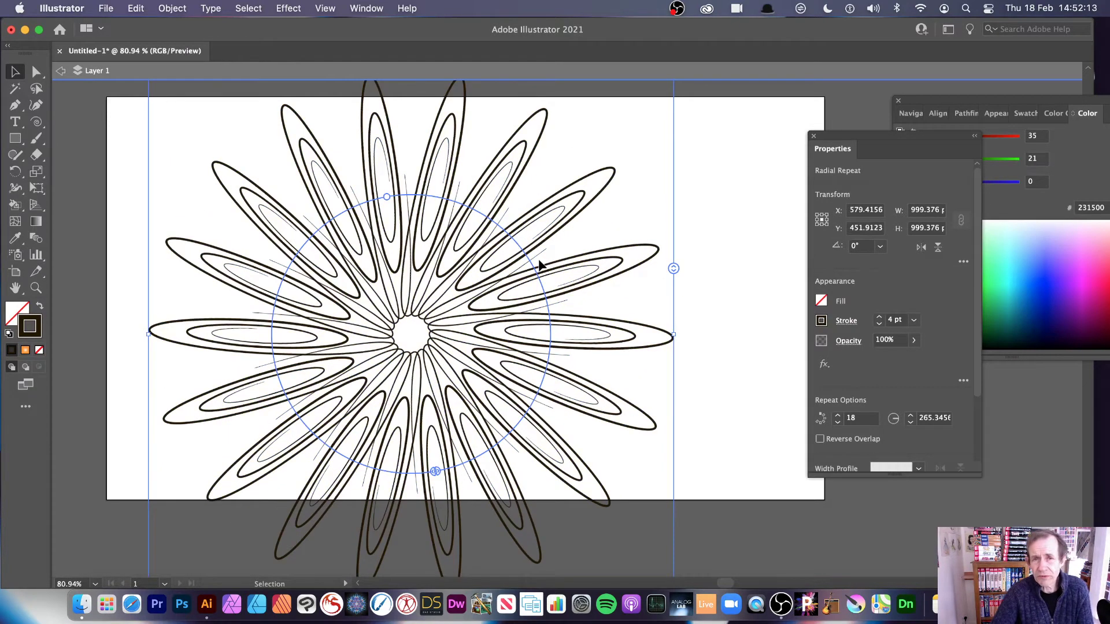
# Step: Expand the 18-petal radial flower into a plain group
pyautogui.click(172, 8)
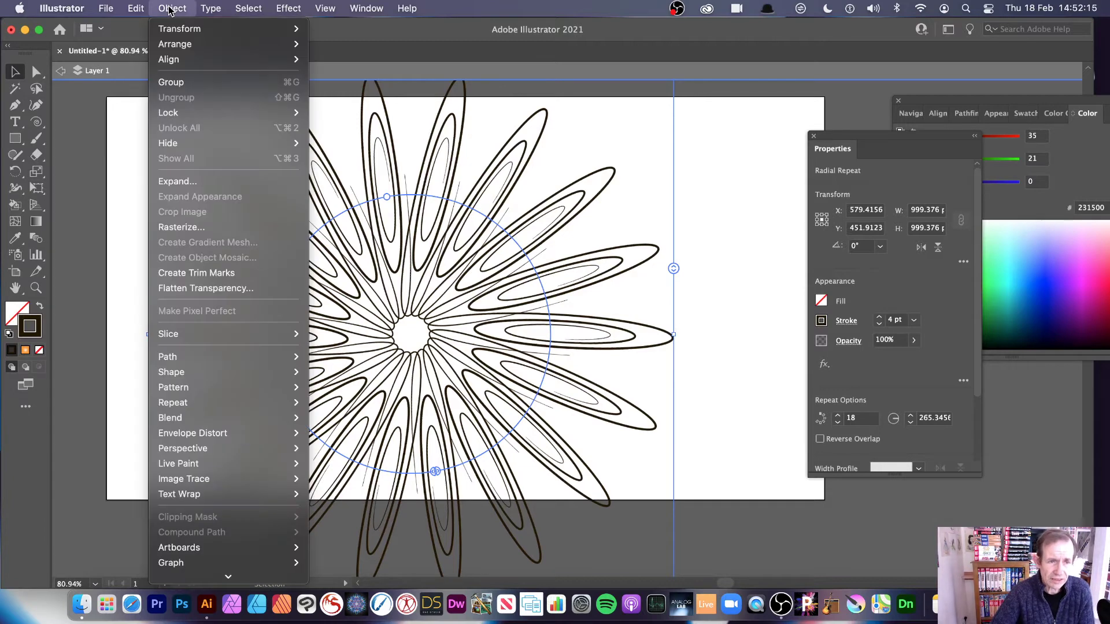
pyautogui.click(215, 182)
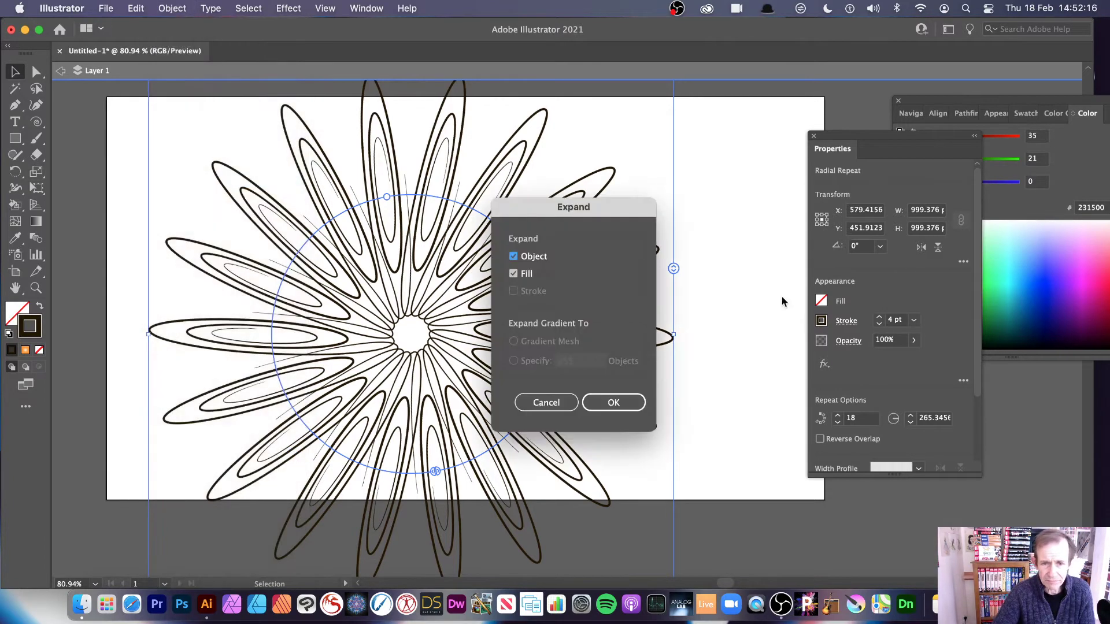
pyautogui.click(631, 401)
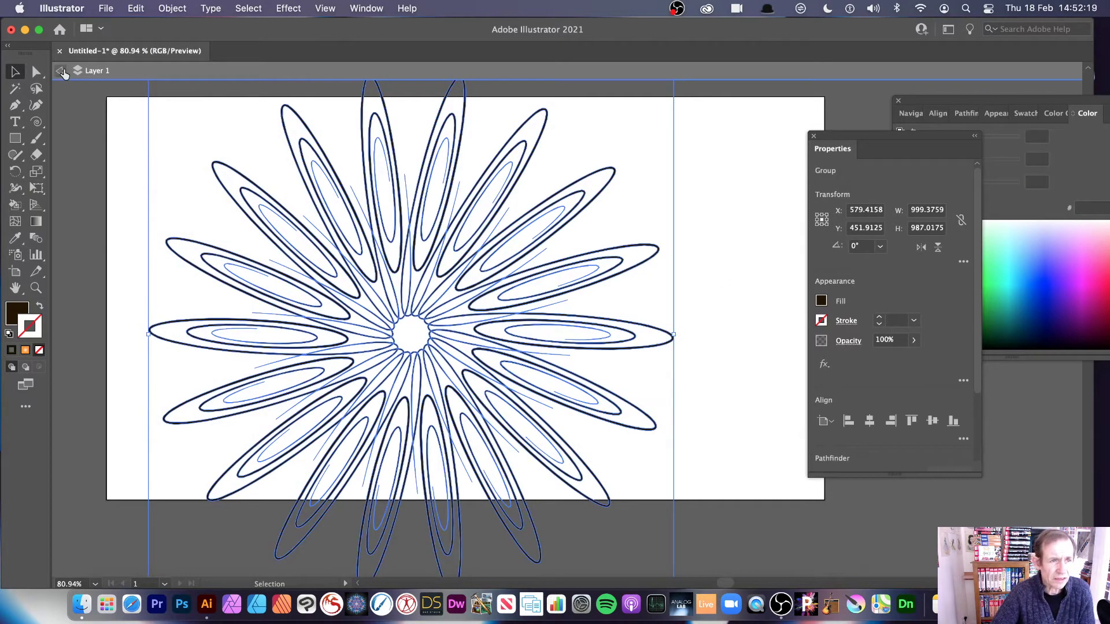
# Step: Shrink the group to about 734 × 711 px, move it up-left, then delete it
pyautogui.click(62, 72)
pyautogui.moveTo(145, 78); pyautogui.dragTo(290, 218)
pyautogui.moveTo(486, 353); pyautogui.dragTo(419, 241)
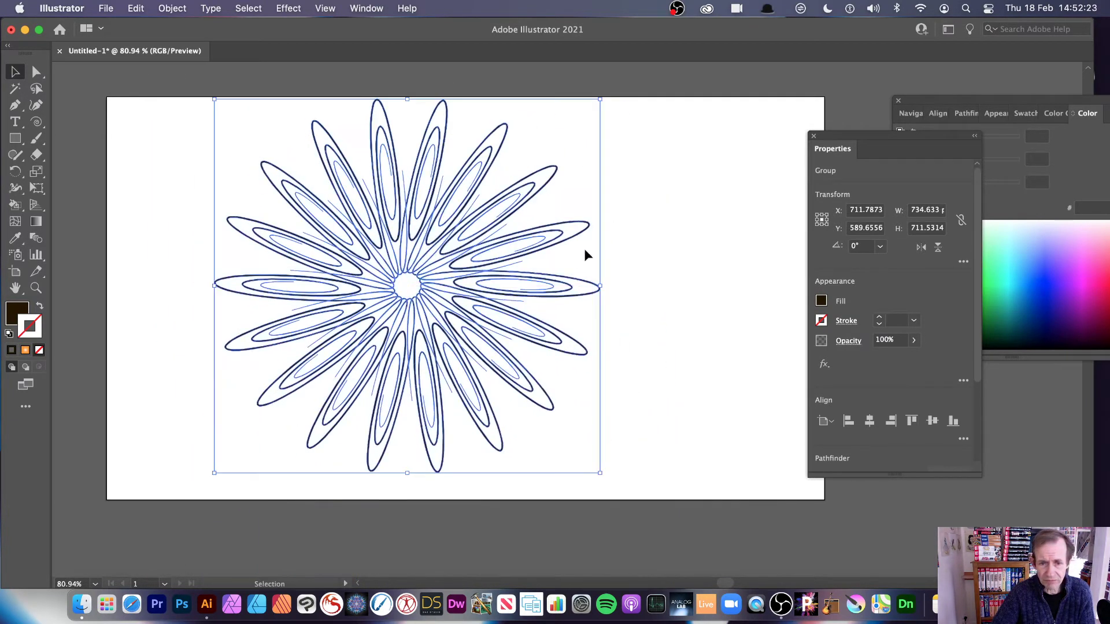
pyautogui.click(694, 272)
pyautogui.click(483, 250)
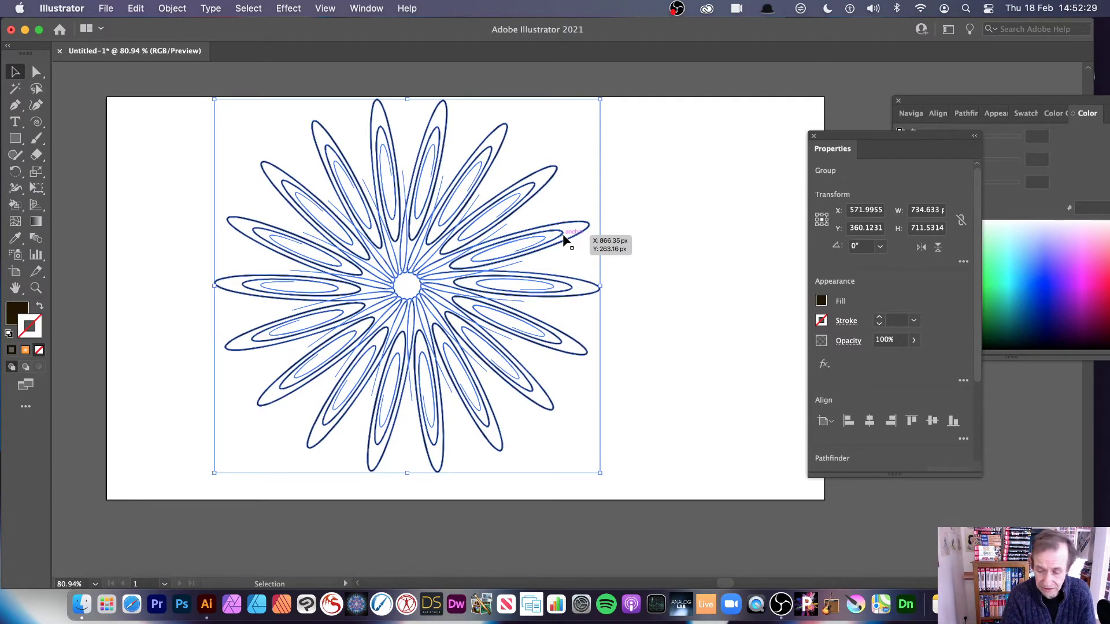
pyautogui.press('Delete')
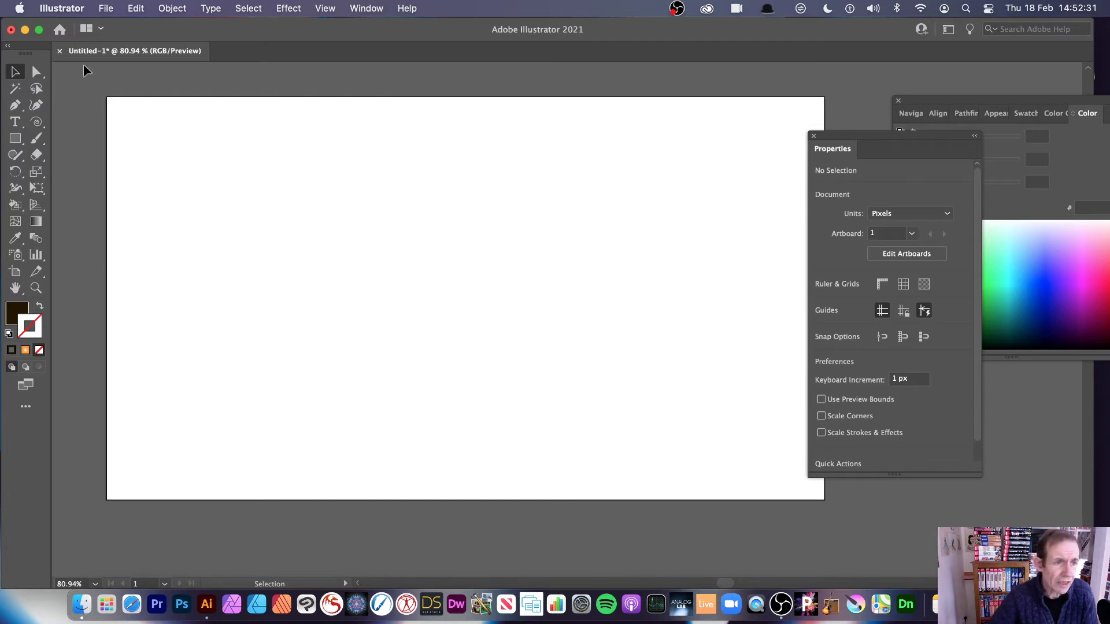
# Step: Draw a roughly 232 × 245 px spiral left of centre with a 2 pt stroke
pyautogui.click(32, 123)
pyautogui.moveTo(374, 259); pyautogui.dragTo(427, 309)
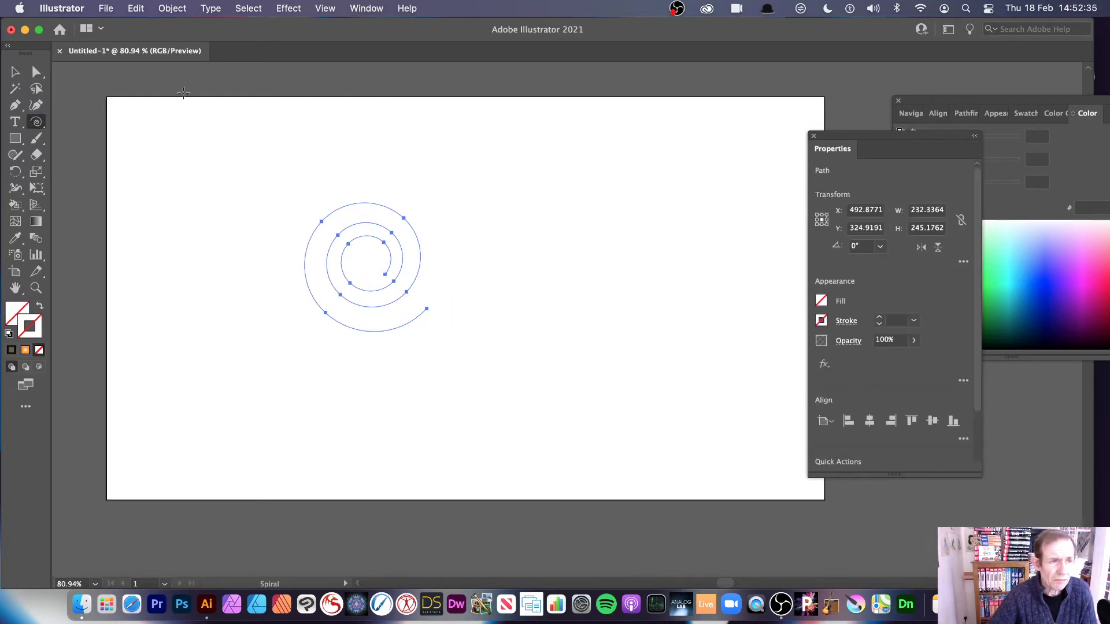
pyautogui.click(914, 320)
pyautogui.click(932, 87)
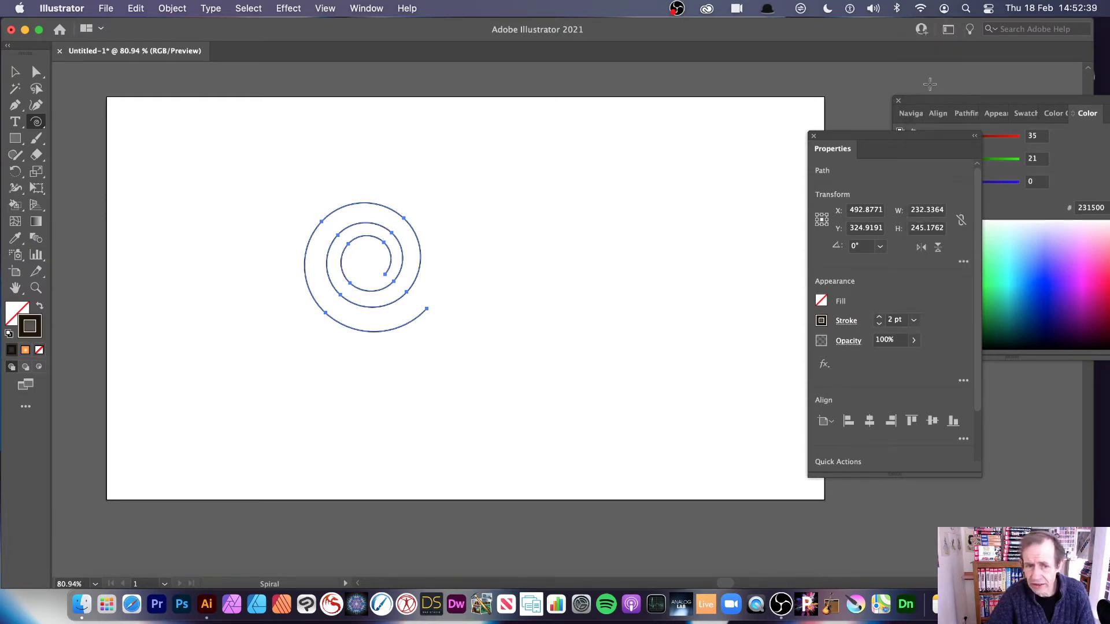
pyautogui.click(15, 72)
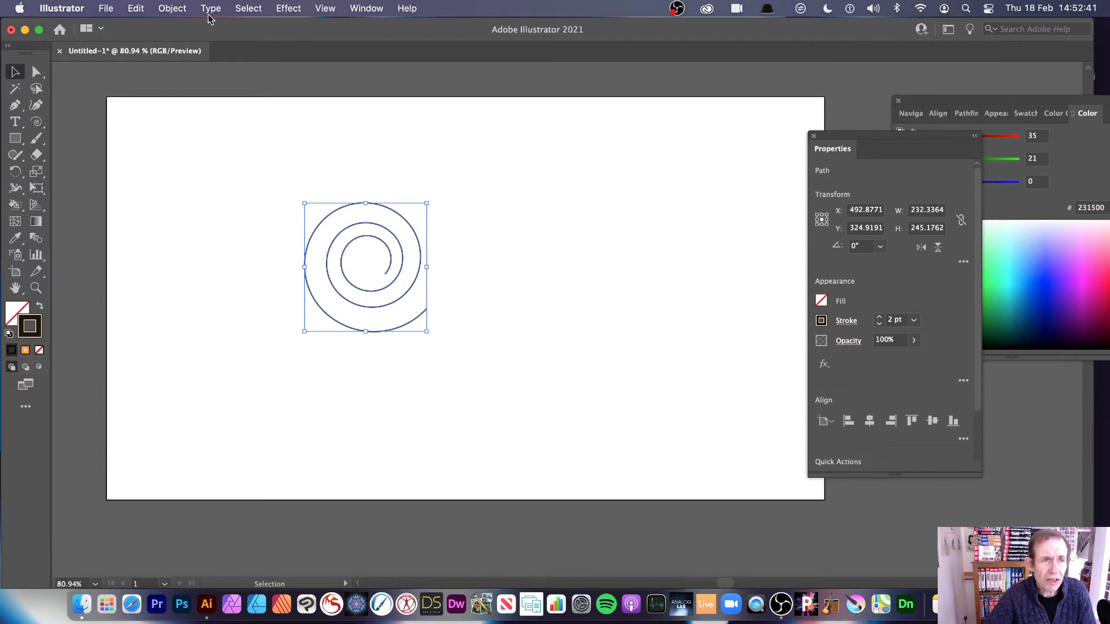
pyautogui.click(174, 9)
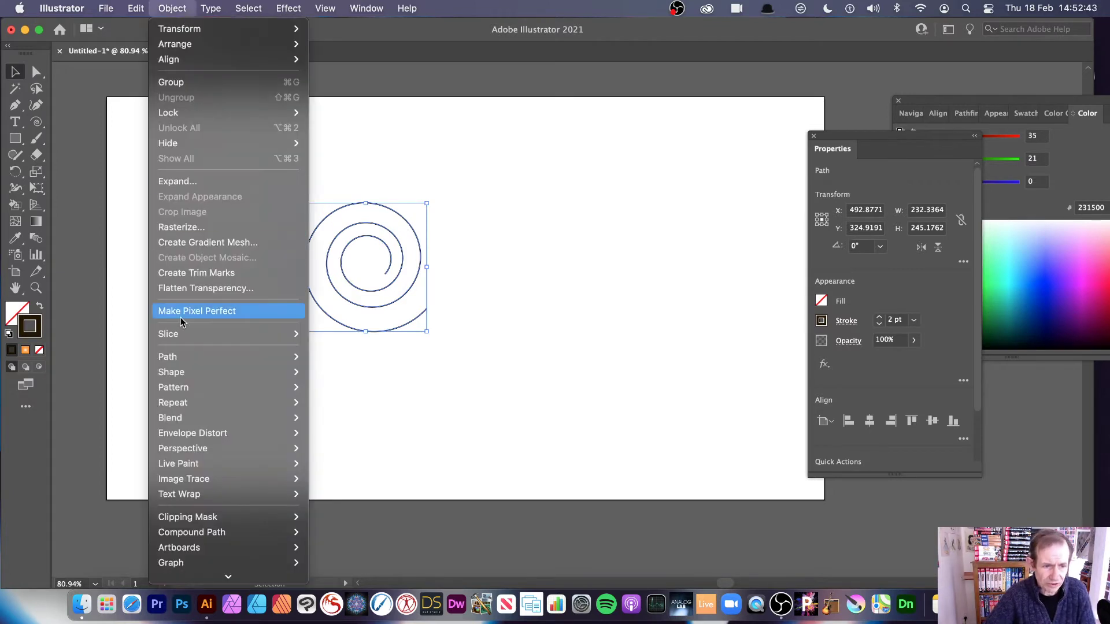
# Step: Apply a grid repeat to the spiral, then scale it down and move it up-left
pyautogui.moveTo(232, 404)
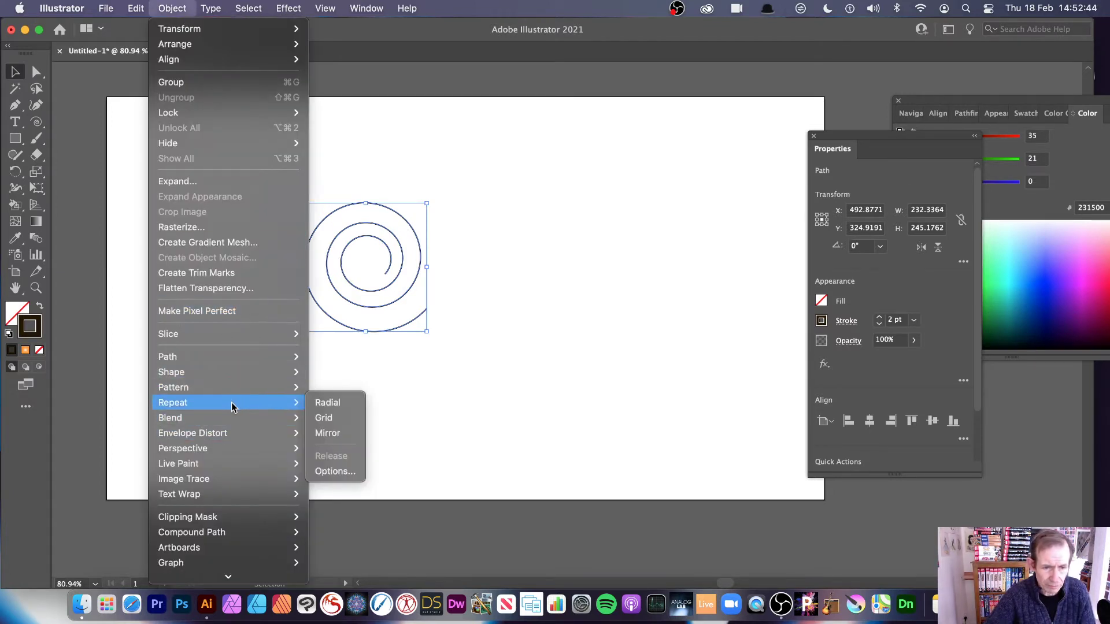
pyautogui.click(325, 418)
pyautogui.moveTo(306, 206); pyautogui.dragTo(425, 261)
pyautogui.moveTo(592, 307); pyautogui.dragTo(369, 235)
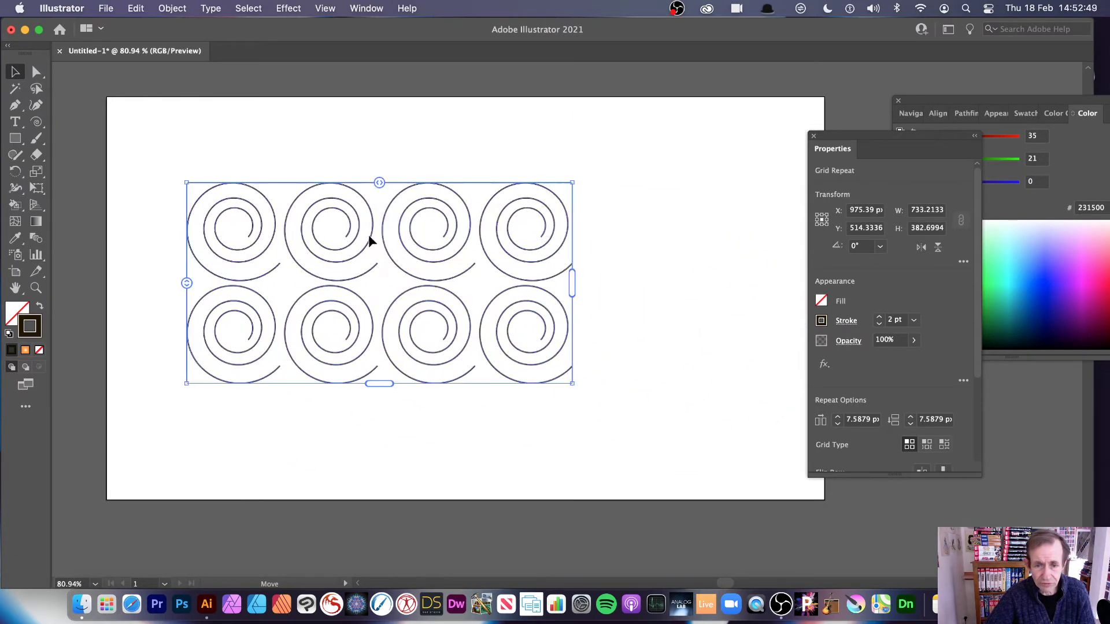
pyautogui.moveTo(572, 383); pyautogui.dragTo(511, 373)
# Step: Widen the grid, add a third row, and set spacing near -42 px so spirals overlap
pyautogui.moveTo(509, 269); pyautogui.dragTo(746, 269)
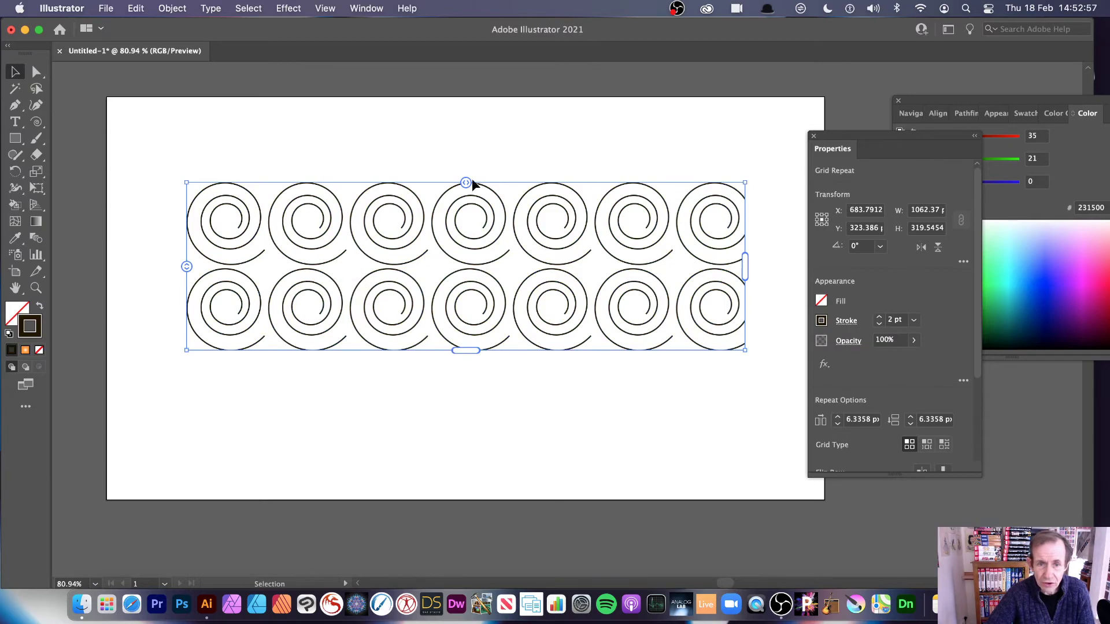
pyautogui.moveTo(466, 183); pyautogui.dragTo(441, 181)
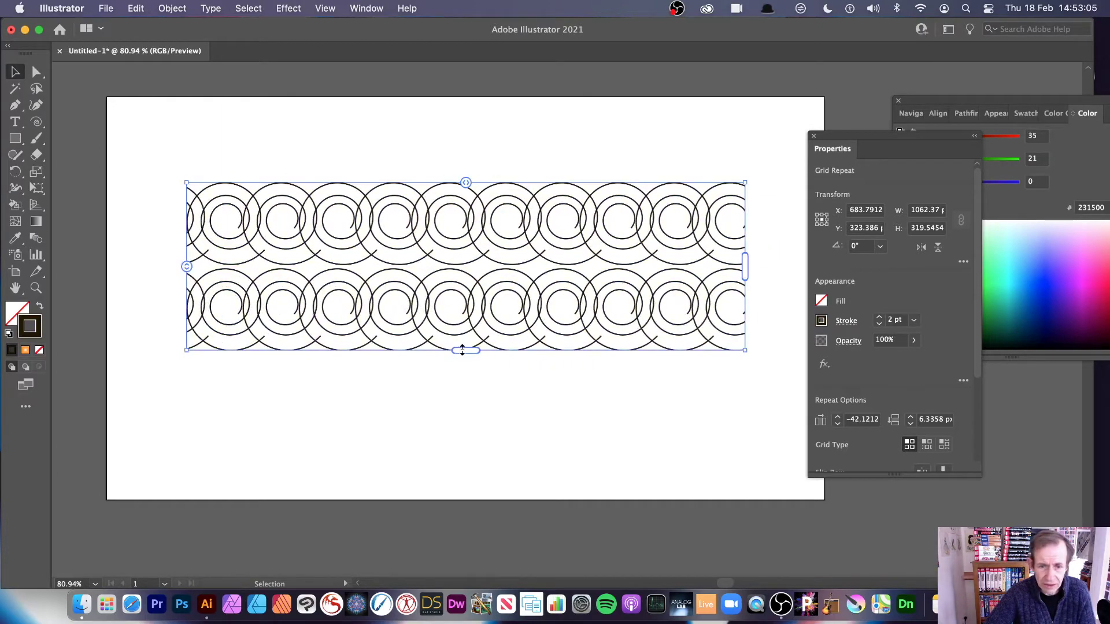
pyautogui.moveTo(462, 350); pyautogui.dragTo(454, 447)
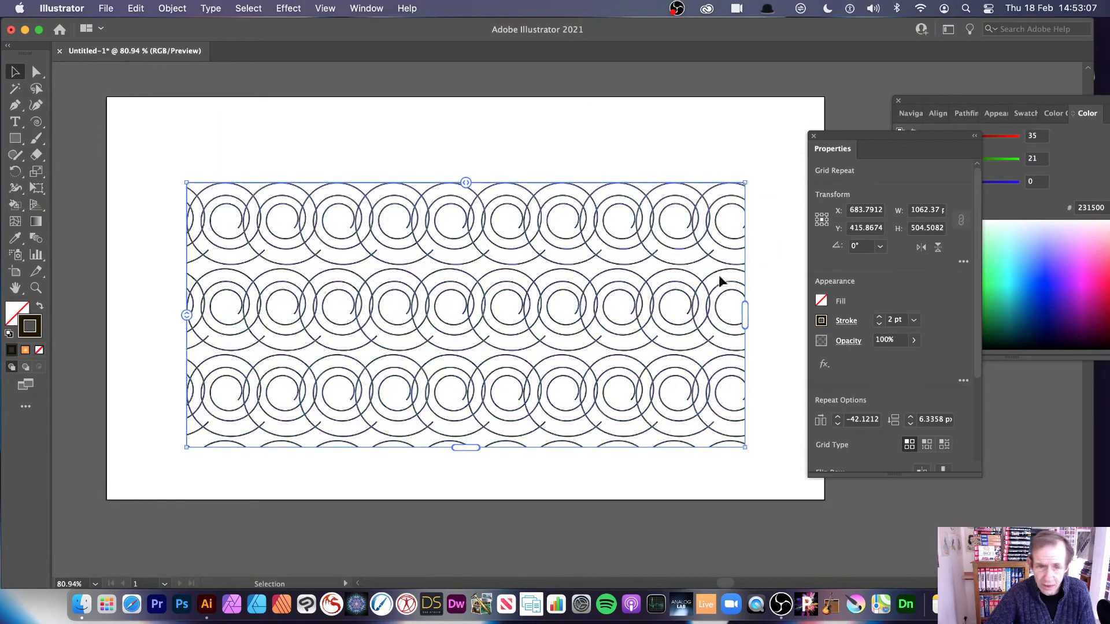
pyautogui.moveTo(187, 316); pyautogui.dragTo(209, 288)
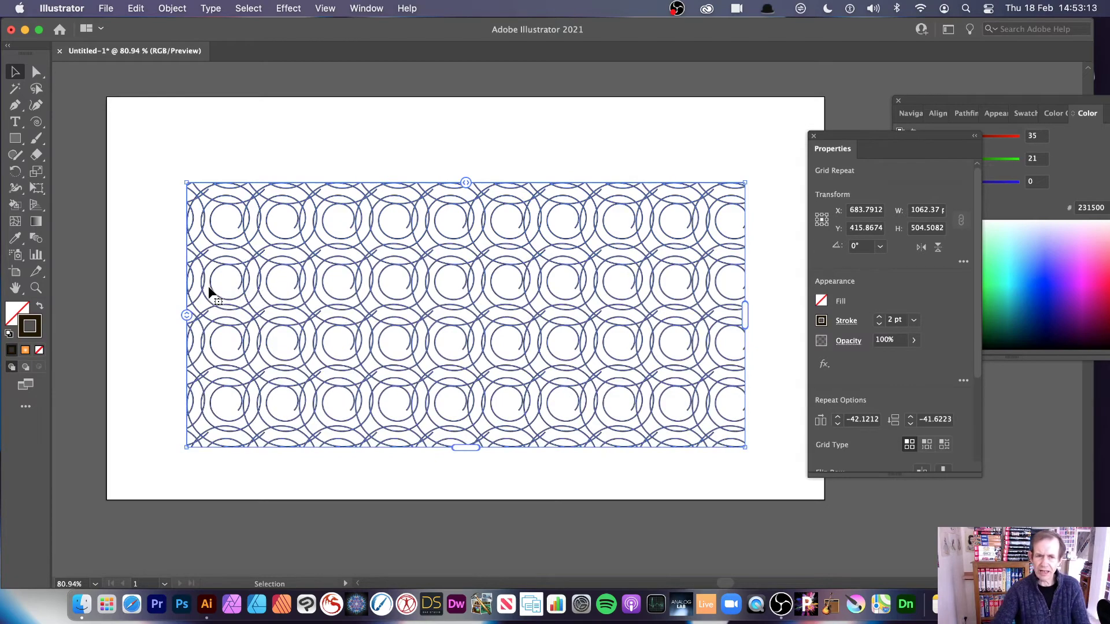
# Step: Resize the source spiral tile inside the grid repeat to rebalance the pattern
pyautogui.doubleClick(453, 239)
pyautogui.moveTo(490, 267); pyautogui.dragTo(547, 317)
pyautogui.moveTo(547, 184)
pyautogui.mouseDown()
pyautogui.moveTo(500, 211)
pyautogui.moveTo(463, 192)
pyautogui.moveTo(541, 203)
pyautogui.moveTo(537, 193)
pyautogui.mouseUp()
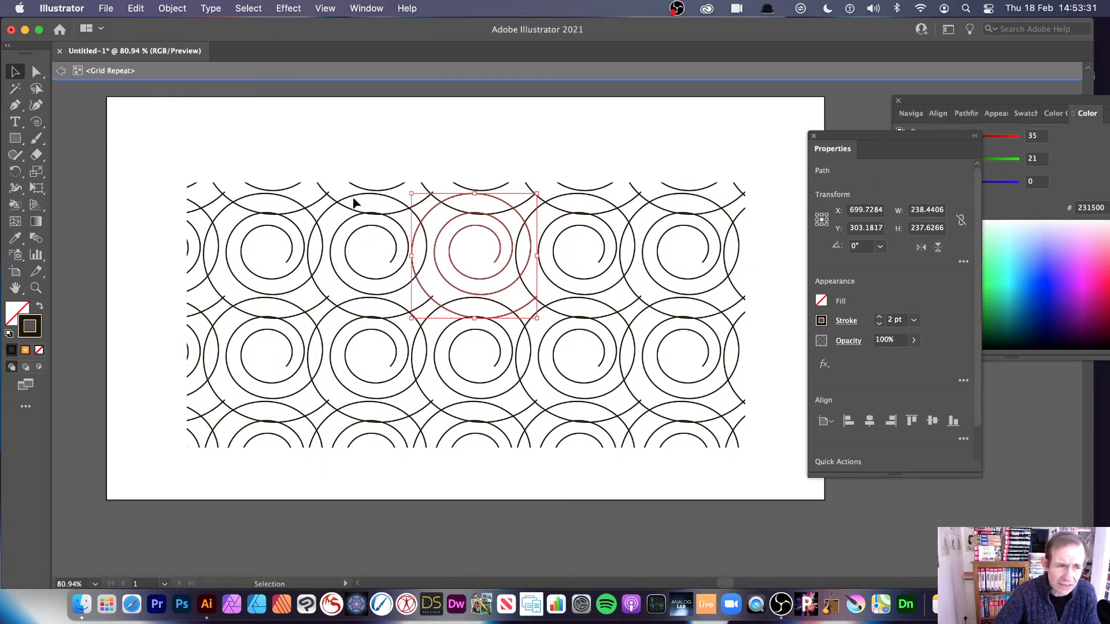
# Step: Add small circles to the tile, including a 20 px circle at the spiral's centre
pyautogui.click(16, 140)
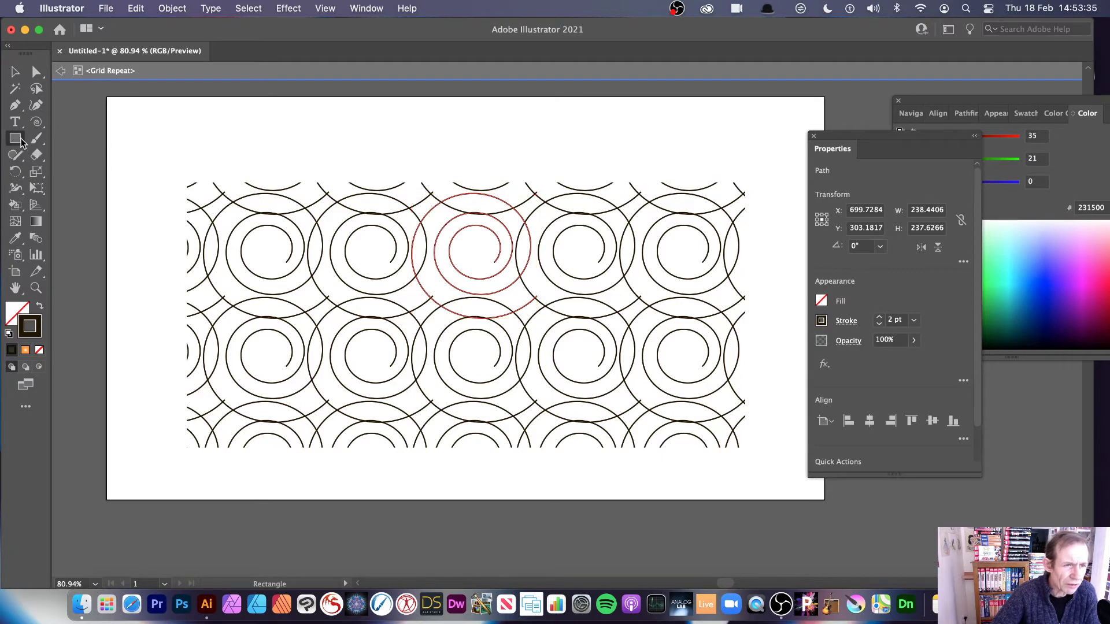
pyautogui.click(59, 171)
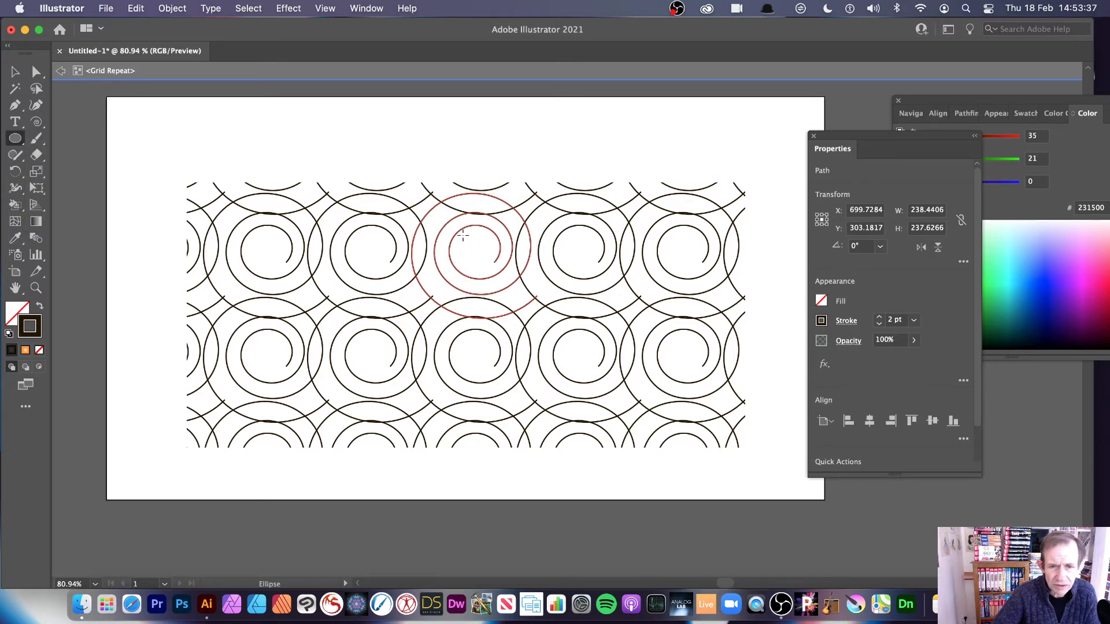
pyautogui.moveTo(463, 235)
pyautogui.mouseDown()
pyautogui.moveTo(491, 261)
pyautogui.moveTo(479, 249)
pyautogui.moveTo(456, 264)
pyautogui.mouseUp()
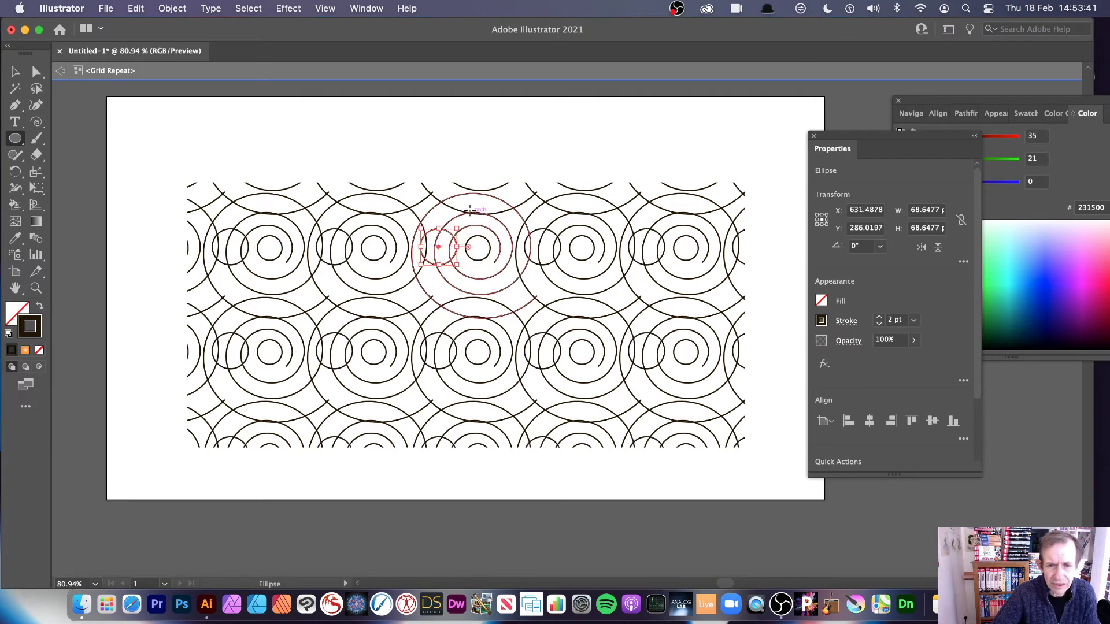
pyautogui.moveTo(469, 209)
pyautogui.mouseDown()
pyautogui.moveTo(490, 226)
pyautogui.moveTo(466, 229)
pyautogui.moveTo(523, 243)
pyautogui.moveTo(509, 237)
pyautogui.moveTo(538, 307)
pyautogui.moveTo(512, 304)
pyautogui.mouseUp()
pyautogui.moveTo(438, 266); pyautogui.dragTo(489, 259)
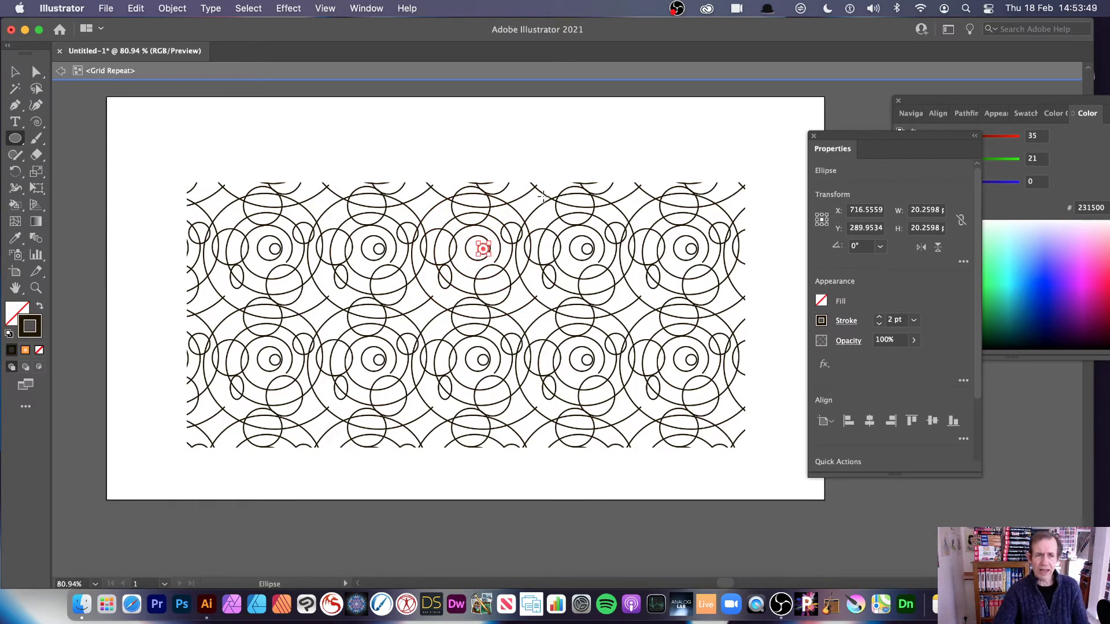
# Step: Exit tile editing and select the whole grid of repeated spirals
pyautogui.click(60, 71)
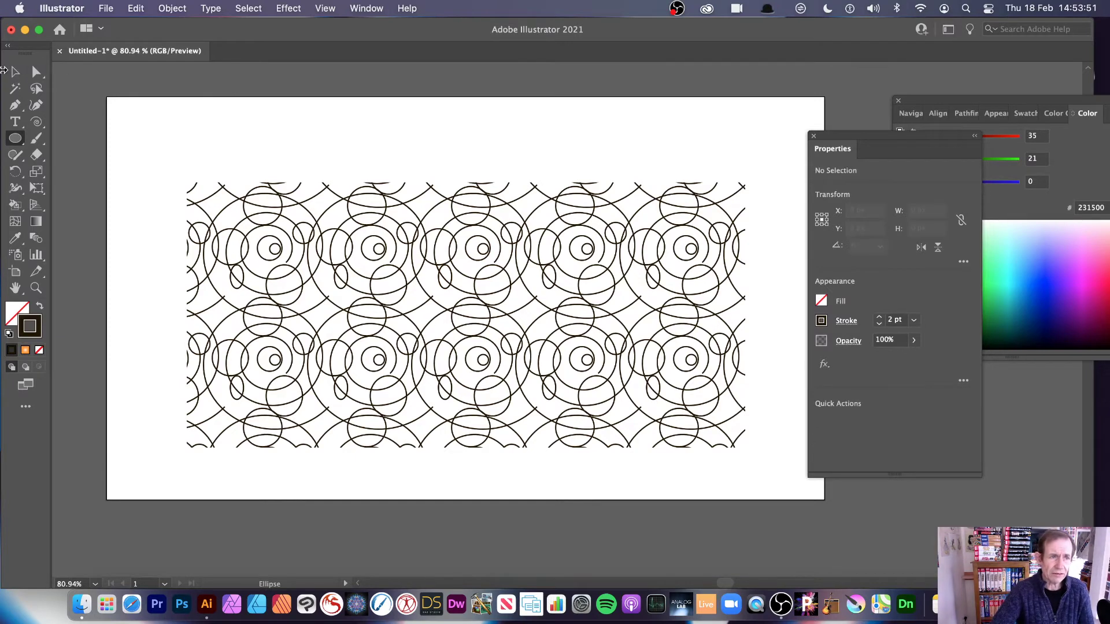
pyautogui.click(15, 71)
pyautogui.click(416, 285)
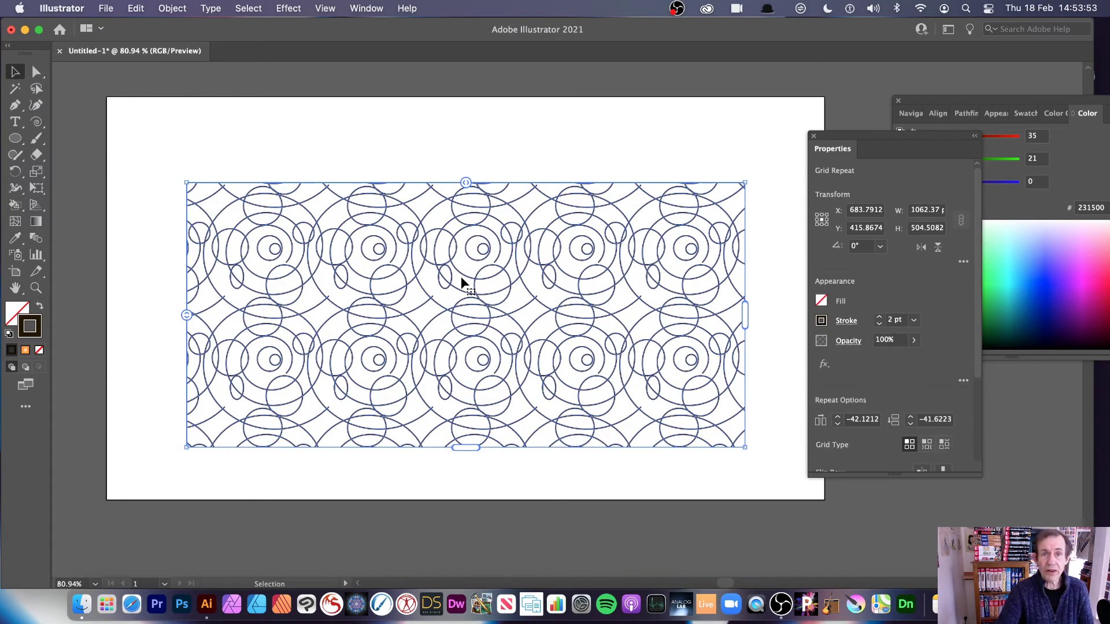
pyautogui.click(167, 8)
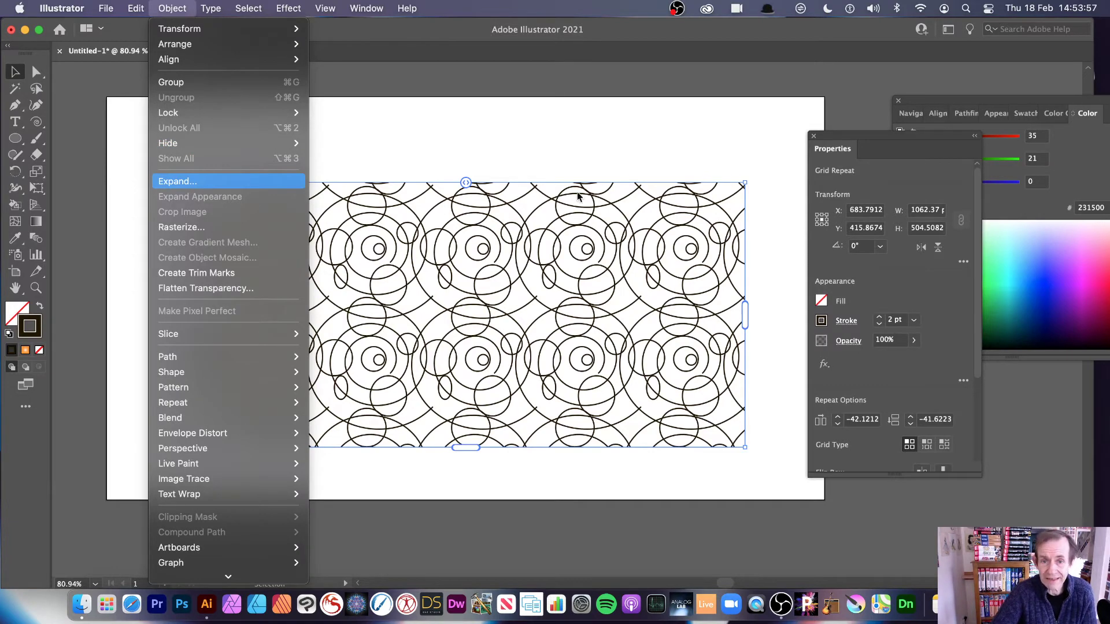
# Step: Delete the spiral grid and draw a new spiral of about 246 × 257 px on the left
pyautogui.press('Escape')
pyautogui.press('Delete')
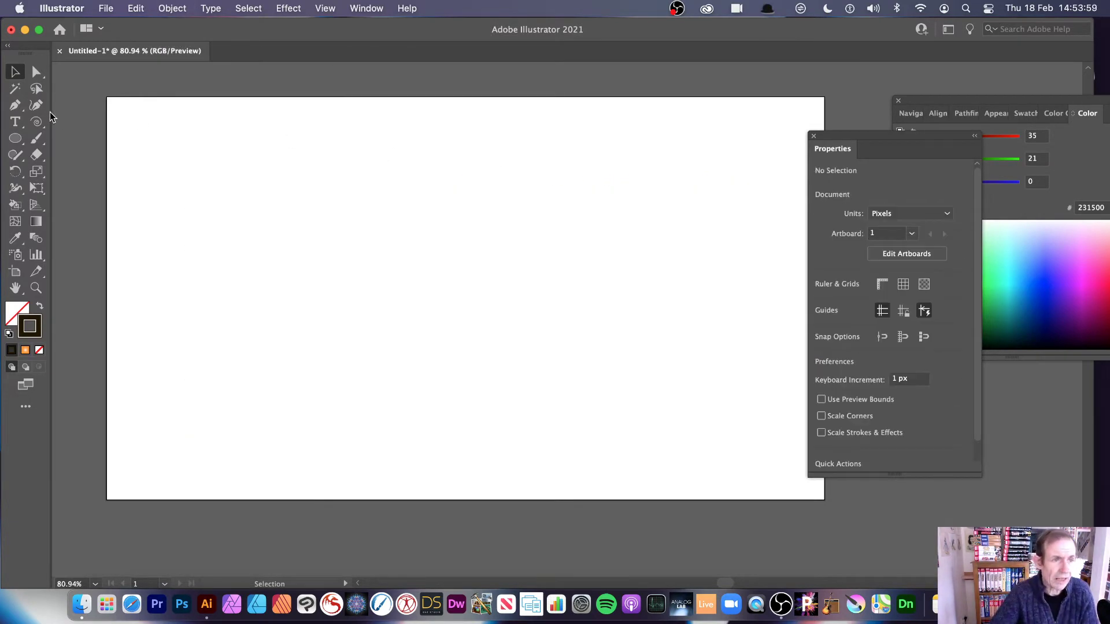
pyautogui.click(36, 122)
pyautogui.moveTo(314, 247)
pyautogui.mouseDown()
pyautogui.moveTo(374, 322)
pyautogui.moveTo(377, 306)
pyautogui.mouseUp()
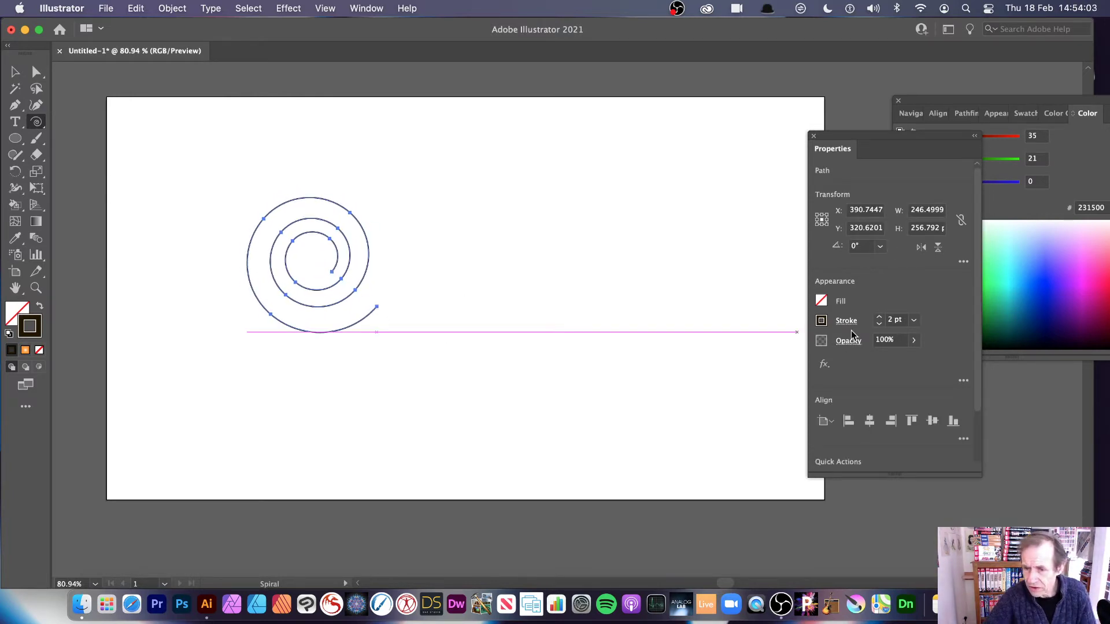
# Step: Set the new spiral's stroke to 9 pt
pyautogui.click(915, 320)
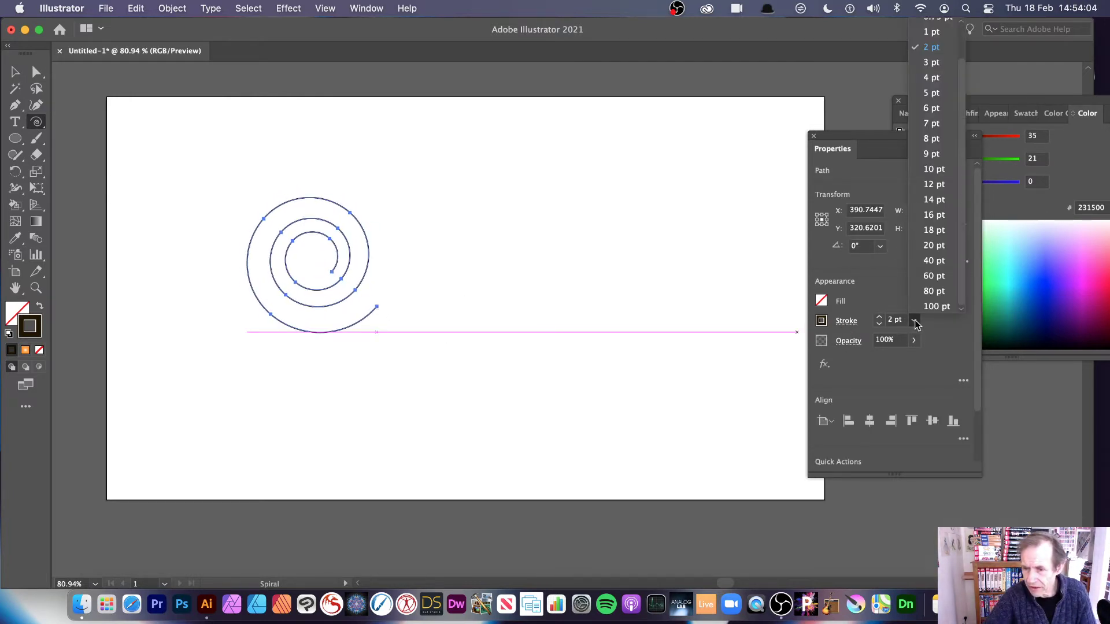
pyautogui.click(932, 154)
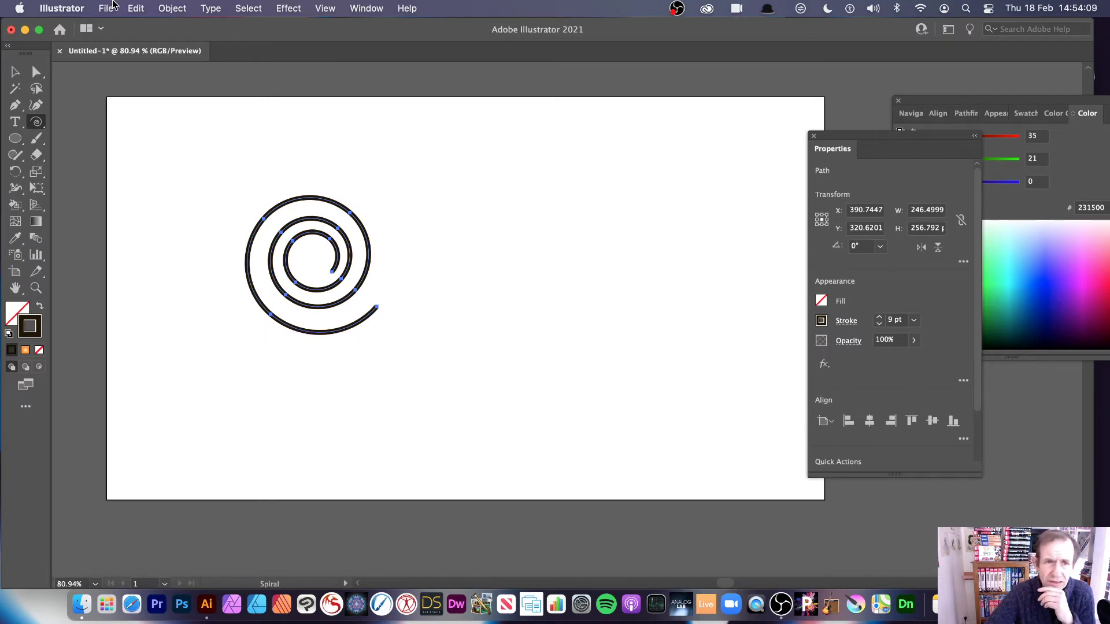
pyautogui.click(283, 10)
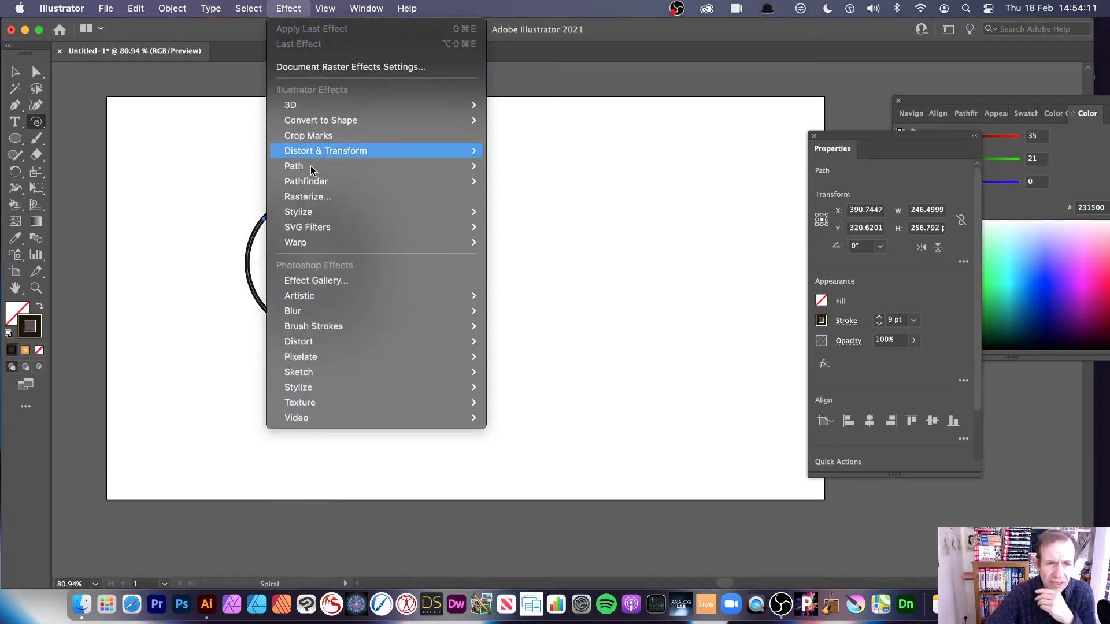
pyautogui.moveTo(164, 7)
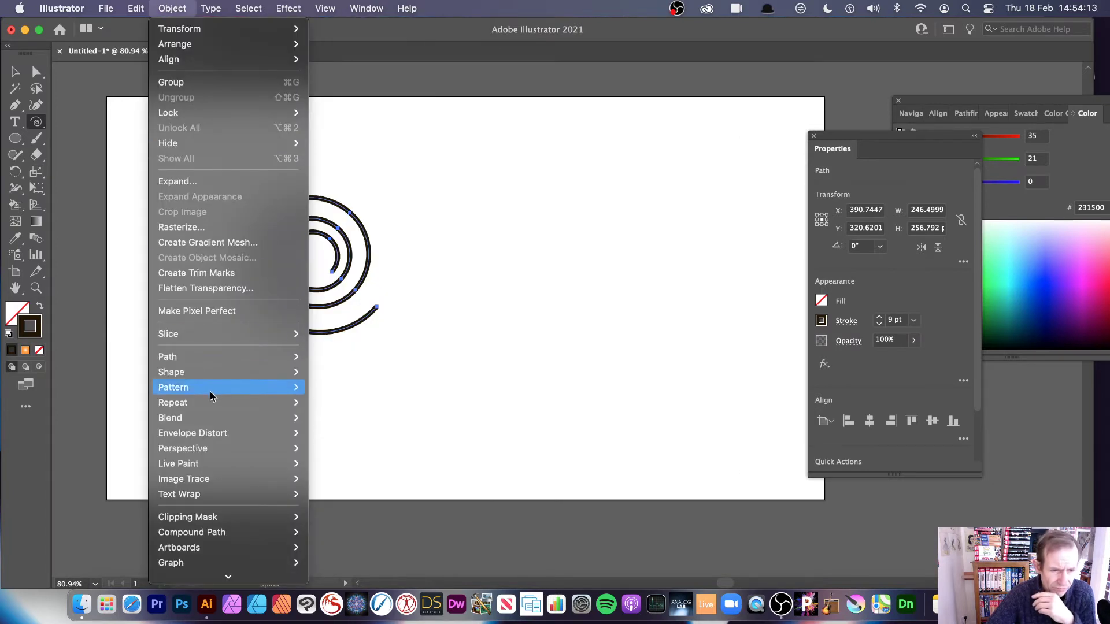
# Step: Bend the thick spiral with an Arc envelope warp at 78% bend
pyautogui.moveTo(219, 418)
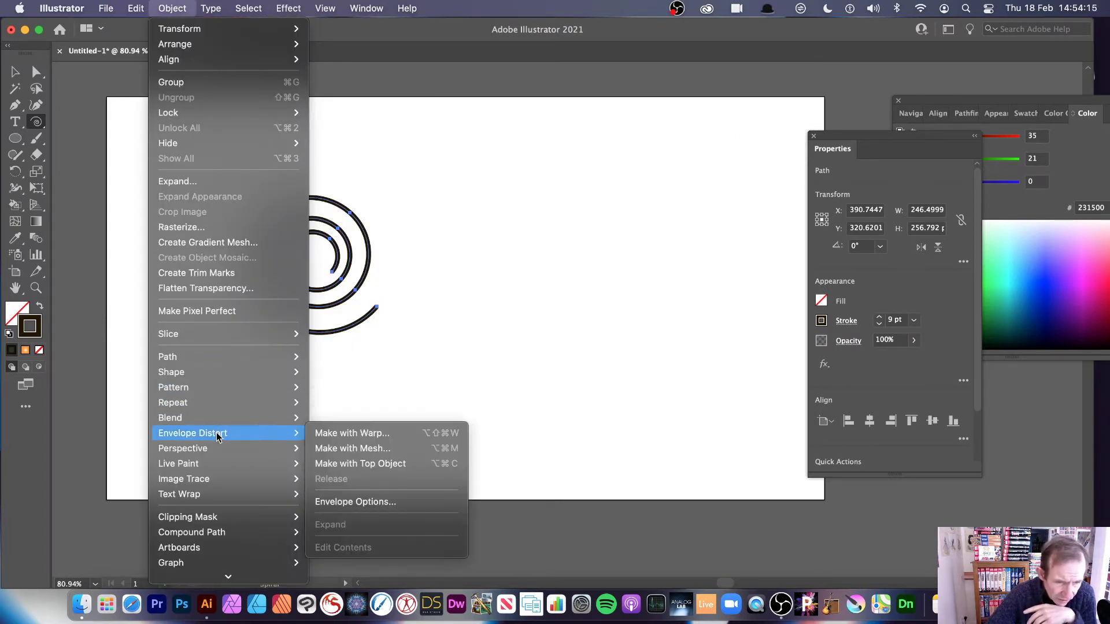
pyautogui.click(370, 433)
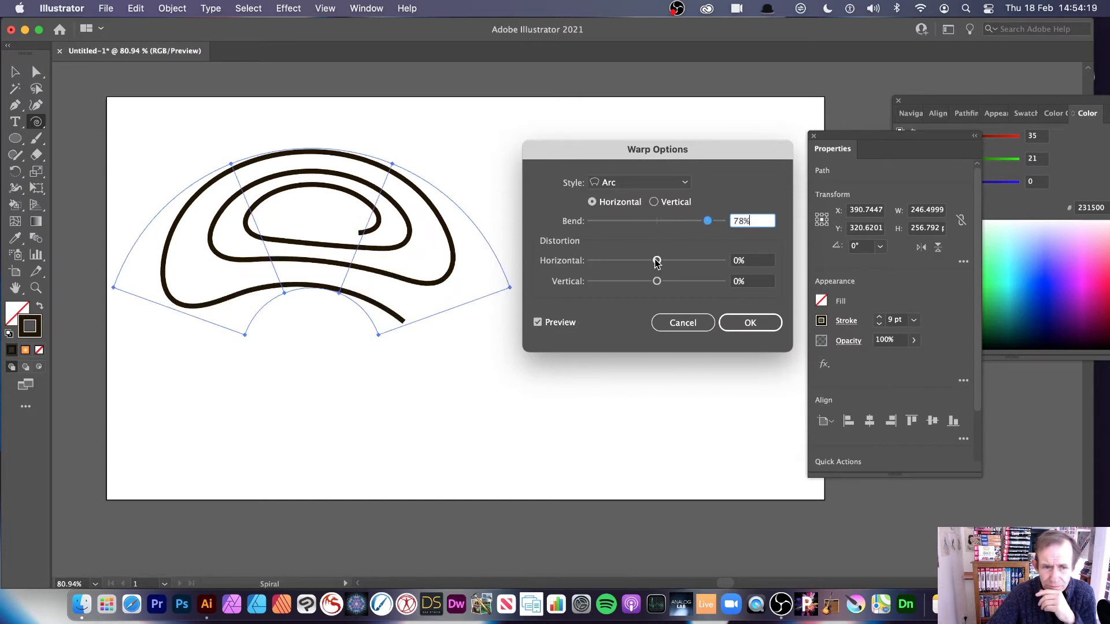
pyautogui.click(754, 324)
# Step: Expand the warped spiral into plain paths
pyautogui.click(186, 11)
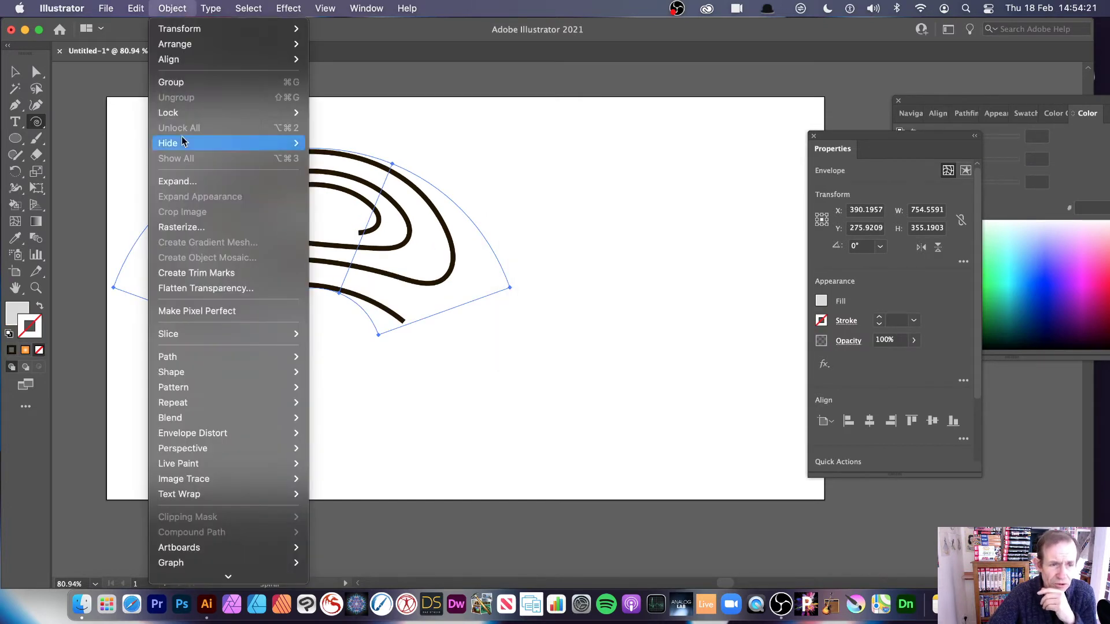
pyautogui.moveTo(209, 405)
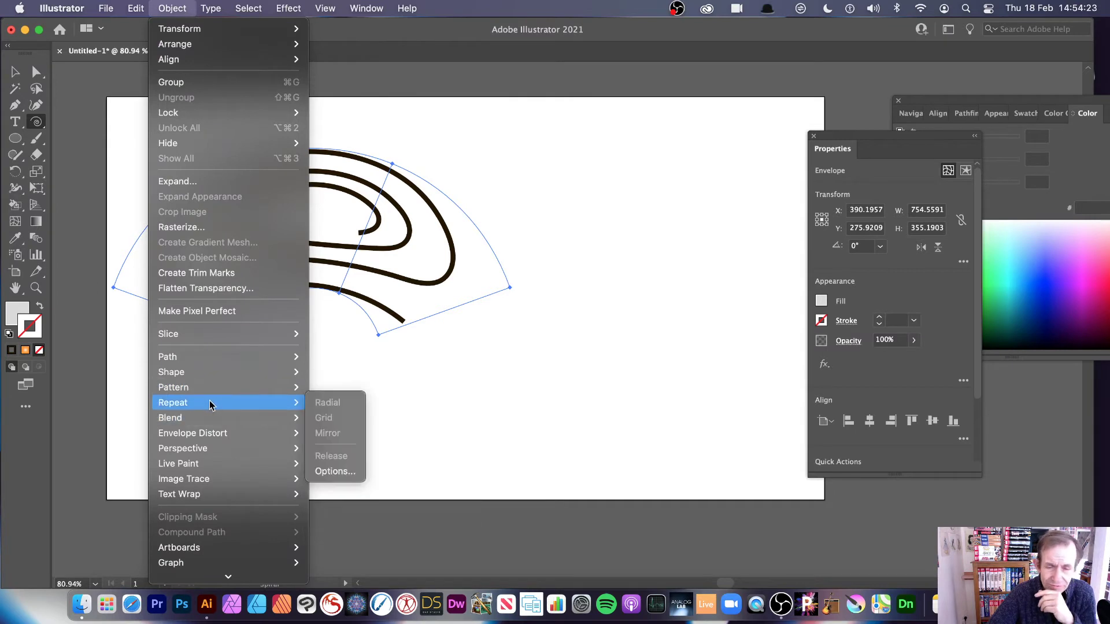
pyautogui.click(574, 367)
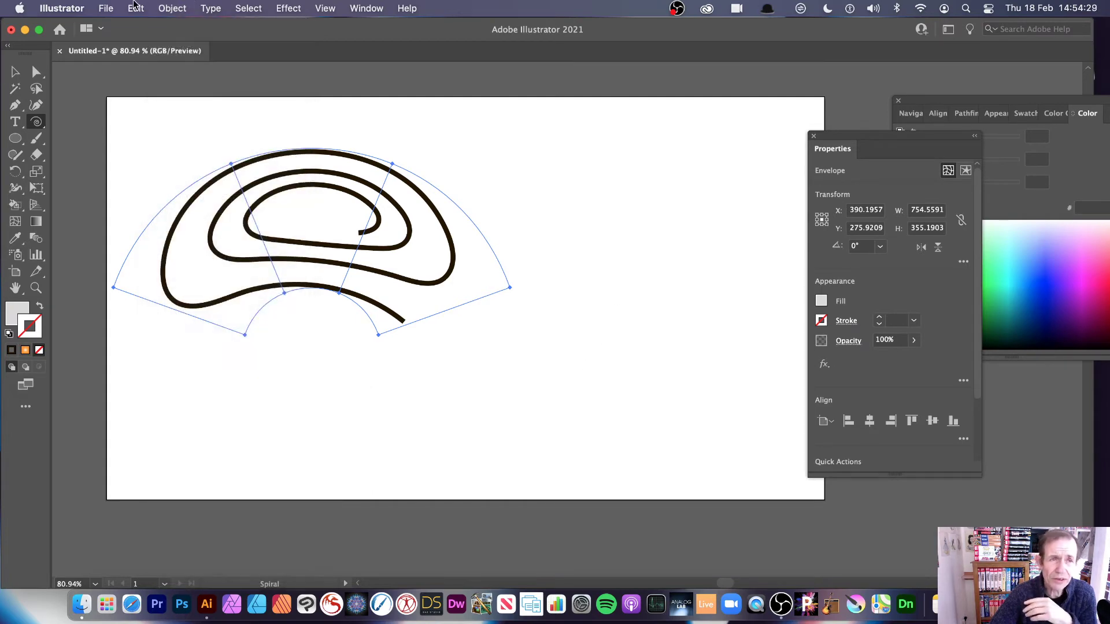
pyautogui.click(178, 10)
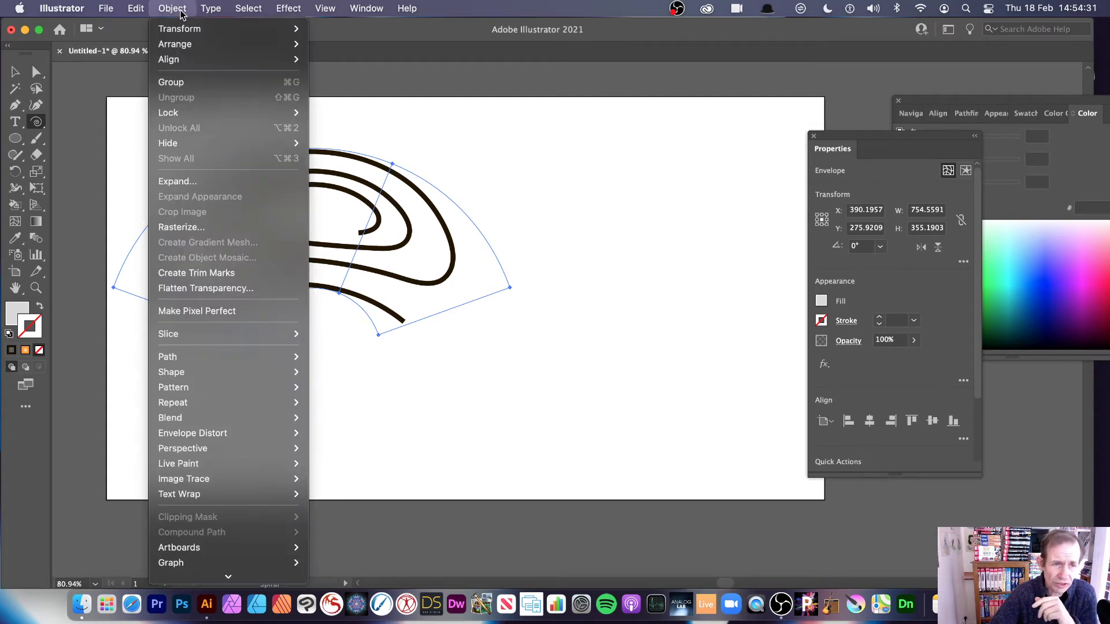
pyautogui.click(204, 182)
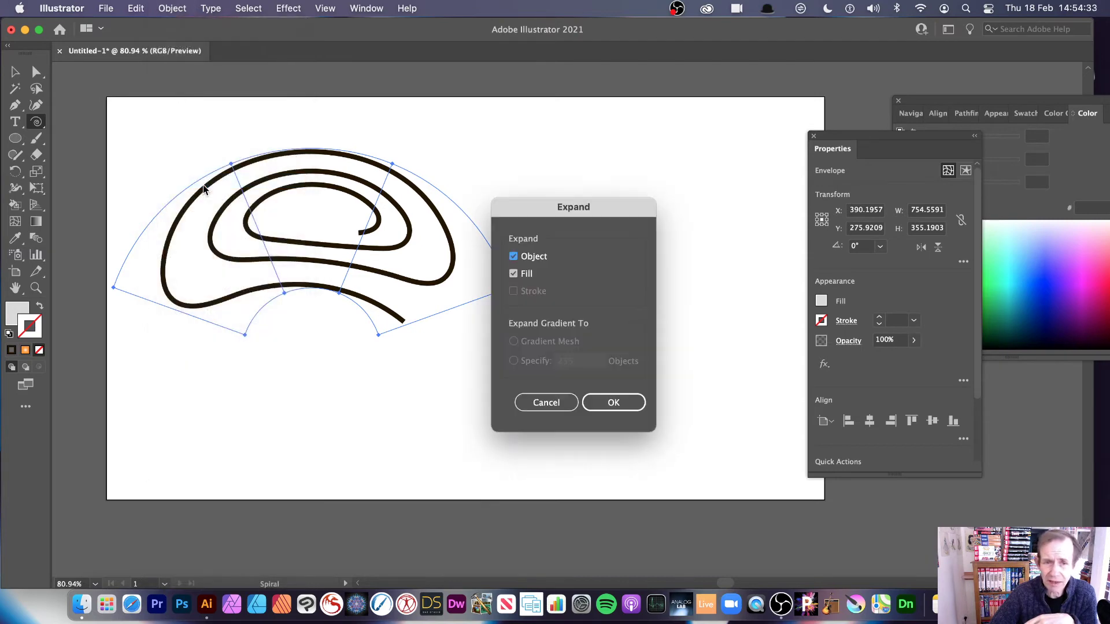
pyautogui.click(595, 402)
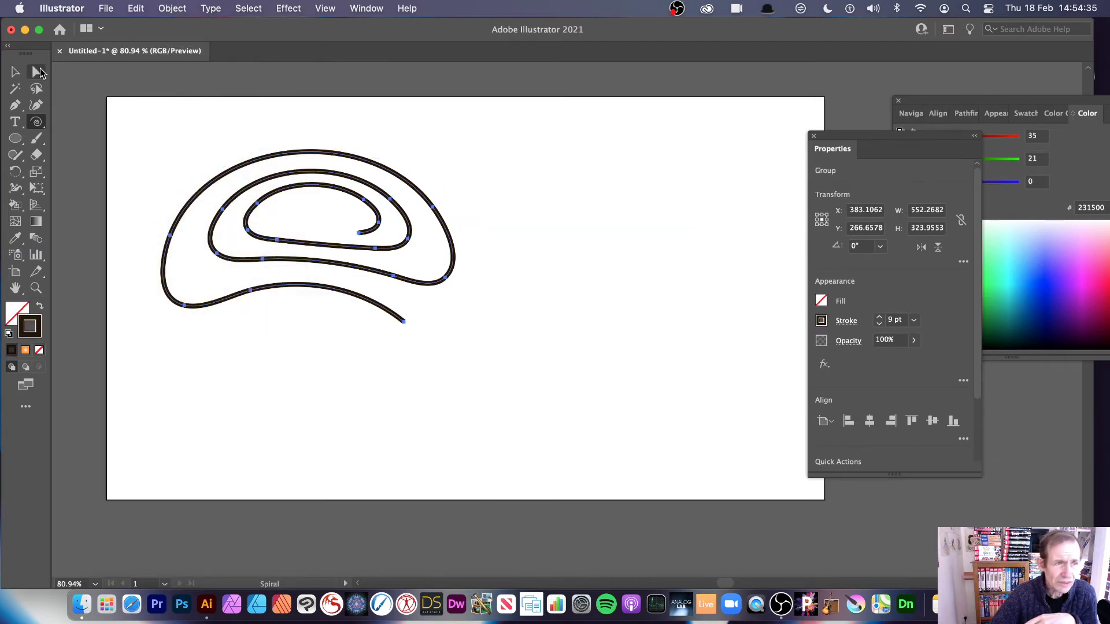
# Step: Apply a Gaussian Blur of radius 6.4044 to the spiral
pyautogui.click(15, 72)
pyautogui.click(289, 9)
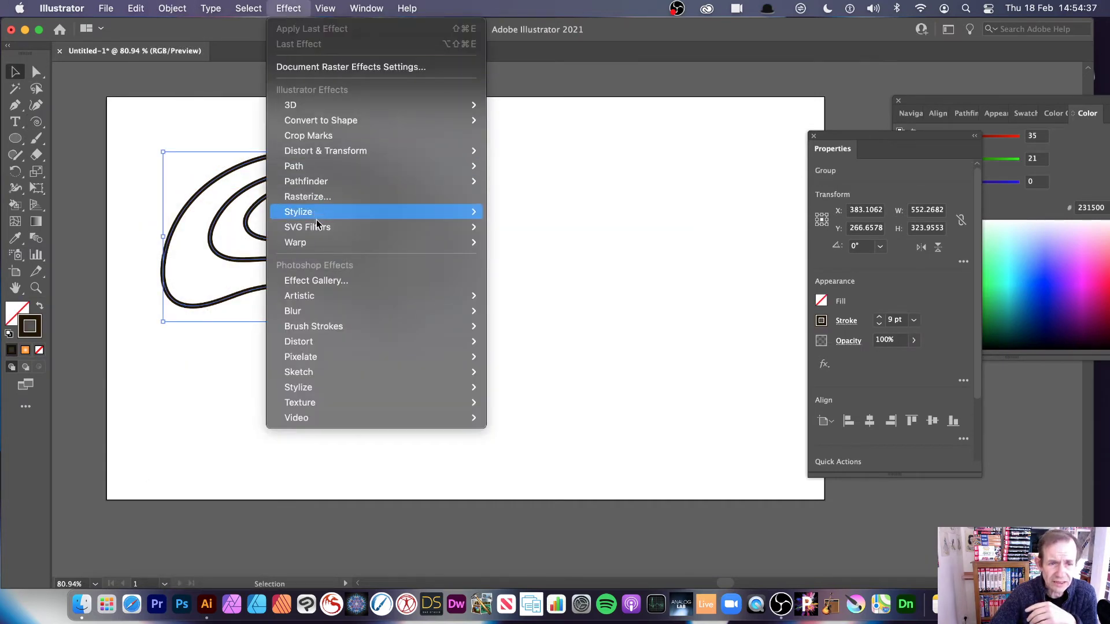
pyautogui.moveTo(300, 311)
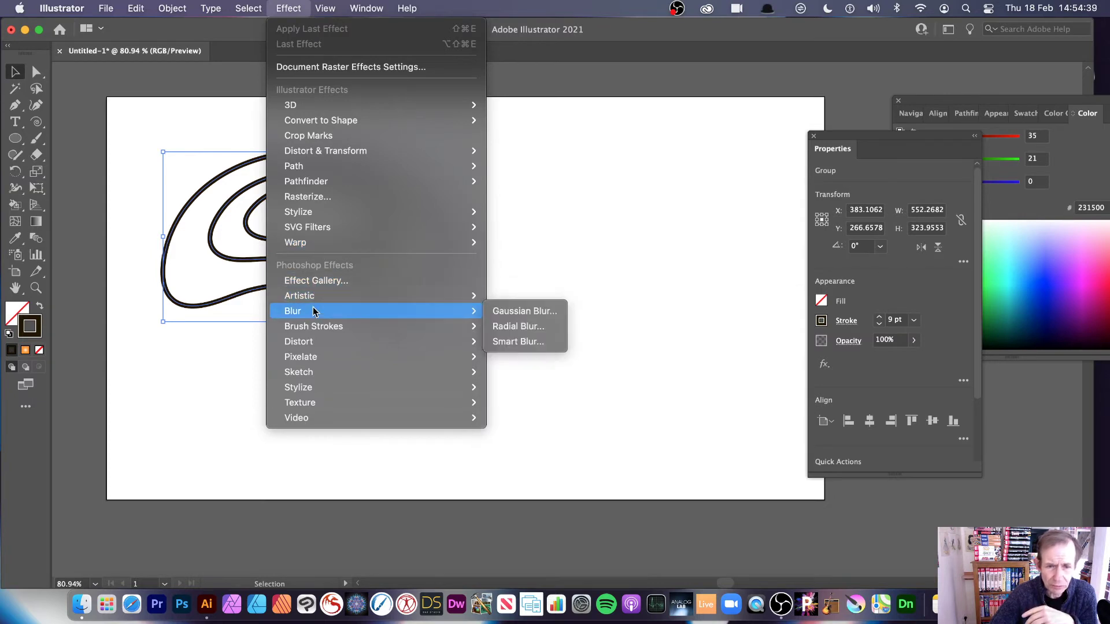
pyautogui.click(524, 311)
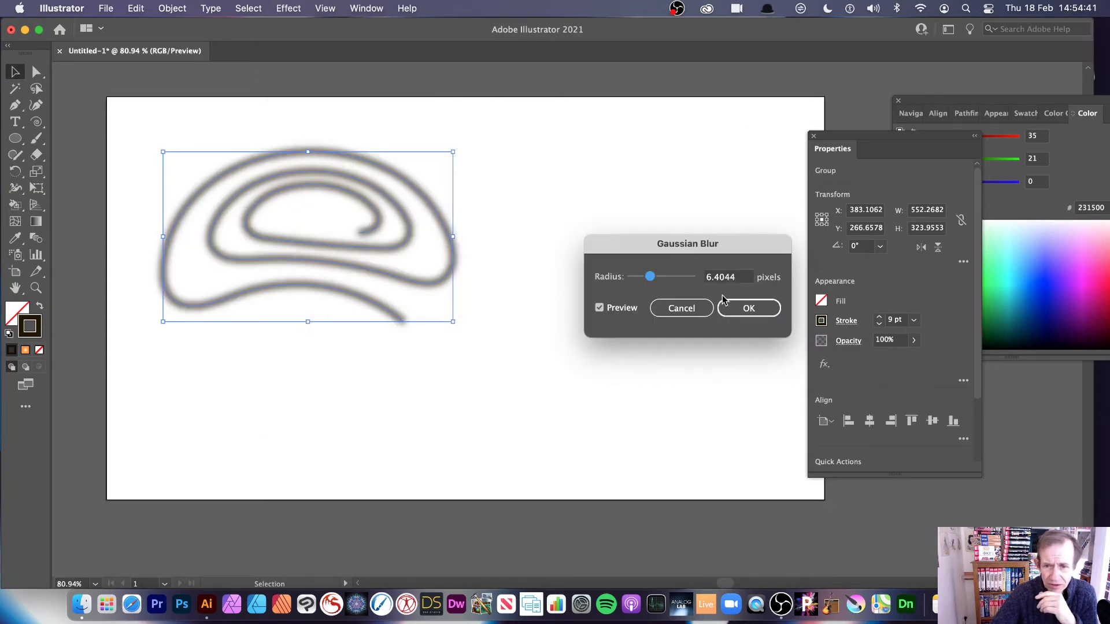
pyautogui.click(735, 307)
# Step: Resize the spiral narrower and taller, then try a radial repeat on it
pyautogui.moveTo(162, 153); pyautogui.dragTo(254, 136)
pyautogui.moveTo(451, 322); pyautogui.dragTo(414, 332)
pyautogui.click(172, 8)
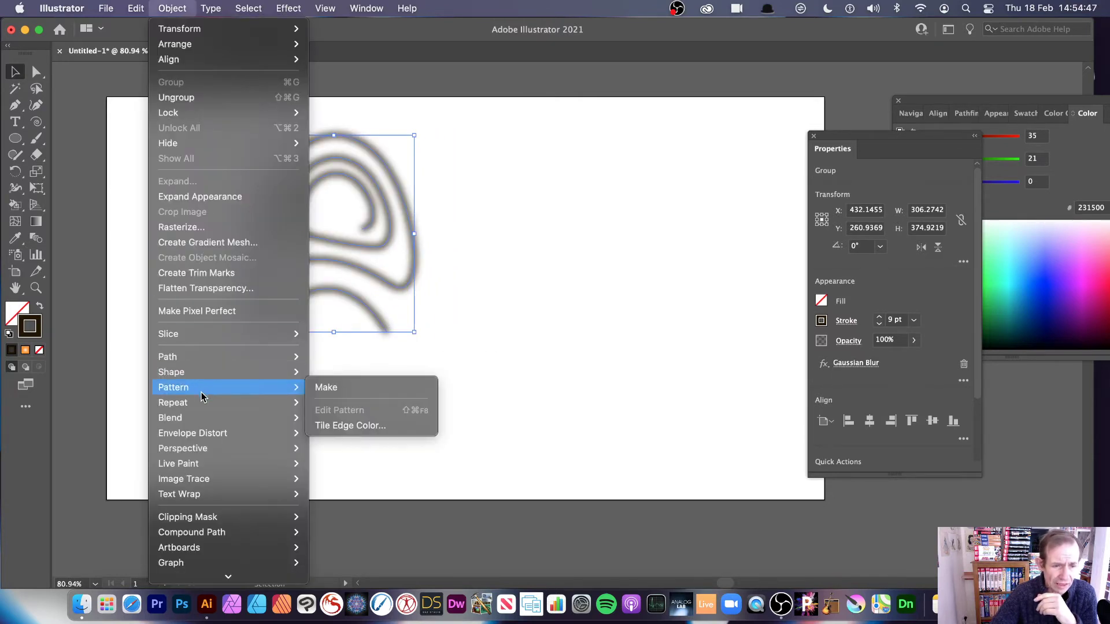
pyautogui.click(338, 402)
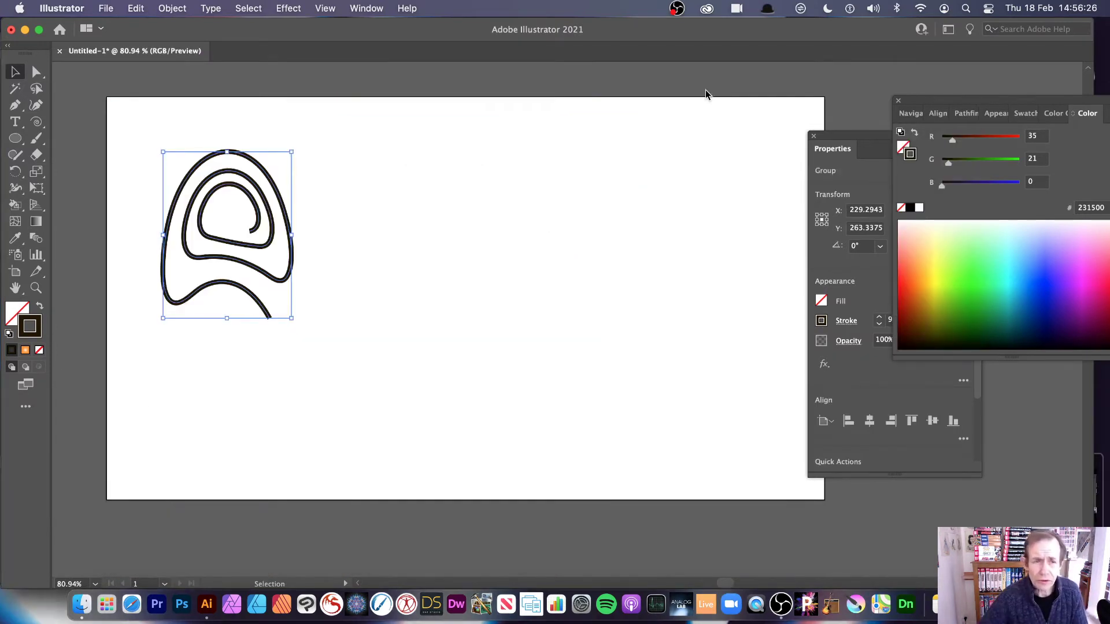
# Step: Apply a Mirror repeat to the arched spiral, then reselect its left spiral
pyautogui.click(172, 7)
pyautogui.moveTo(220, 401)
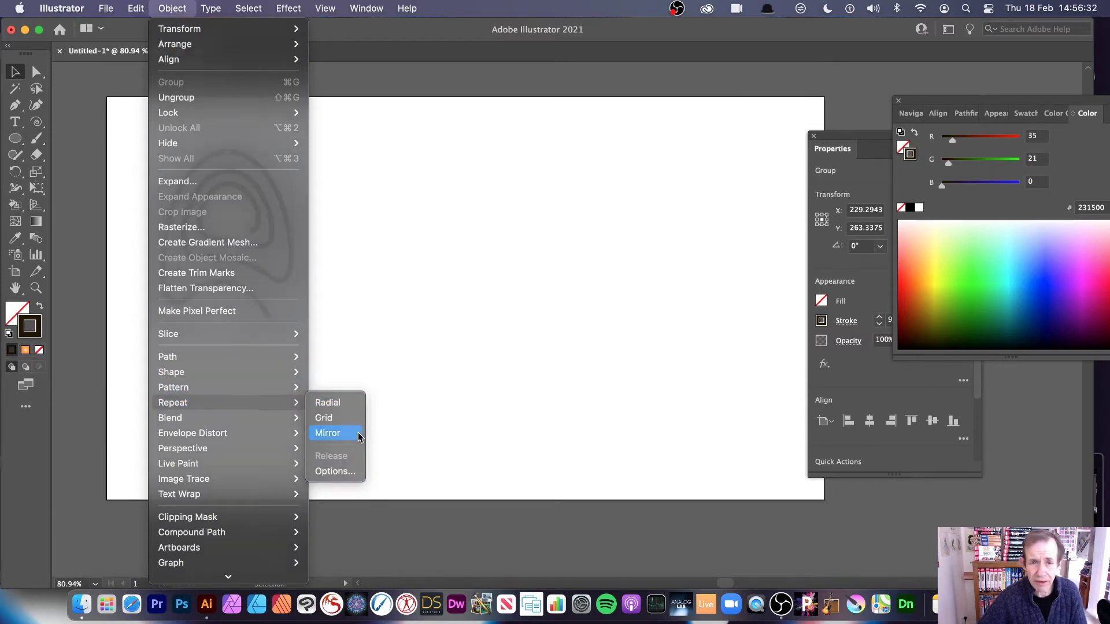
pyautogui.click(327, 433)
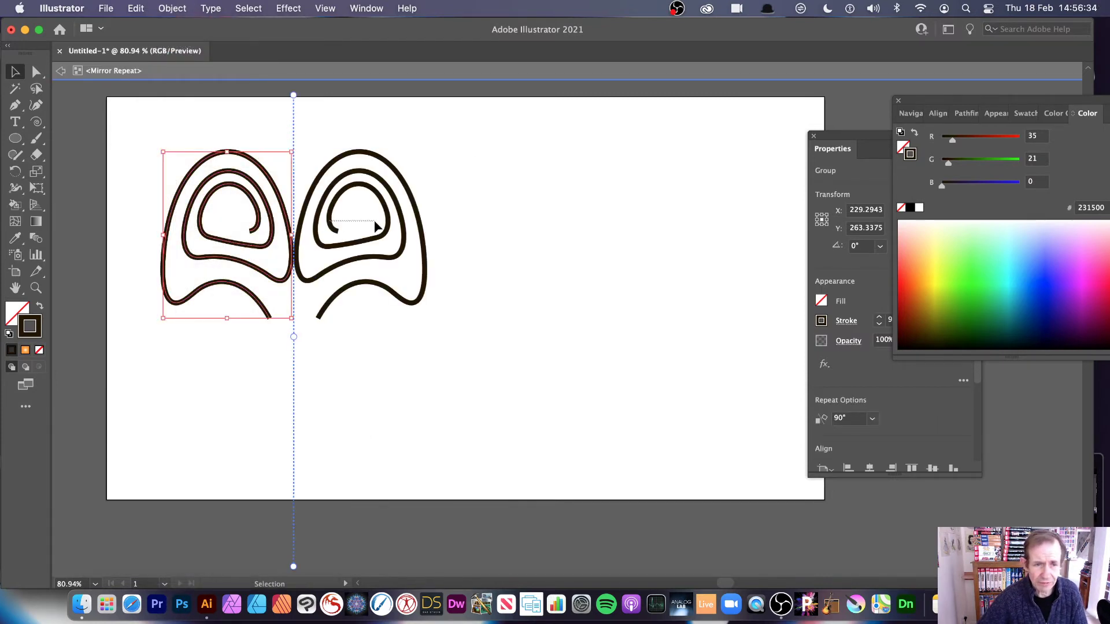
pyautogui.click(415, 251)
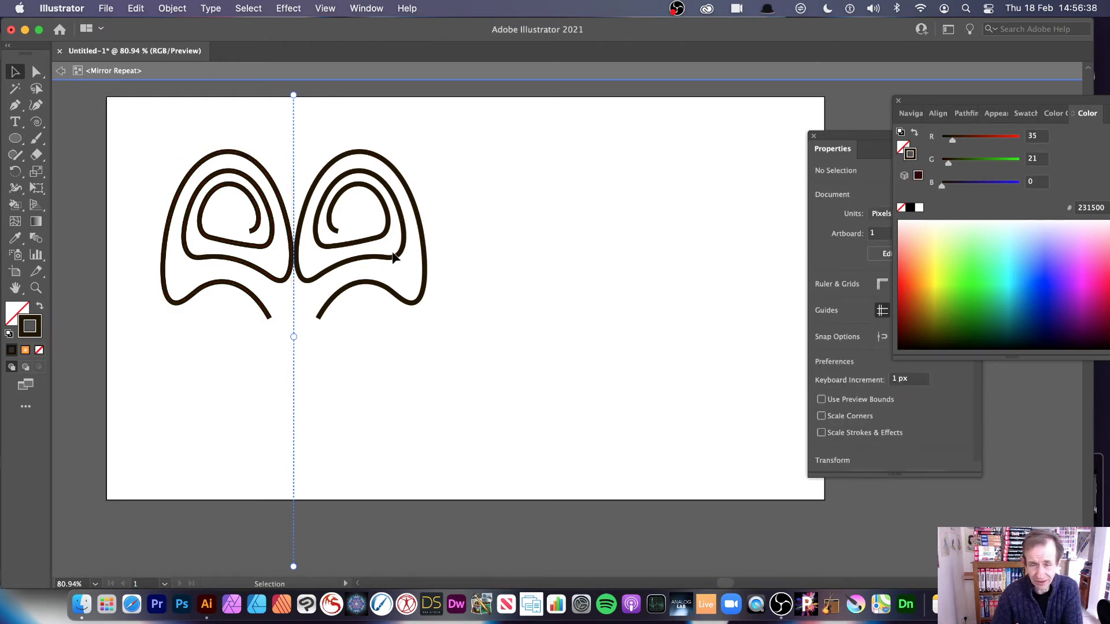
pyautogui.click(246, 161)
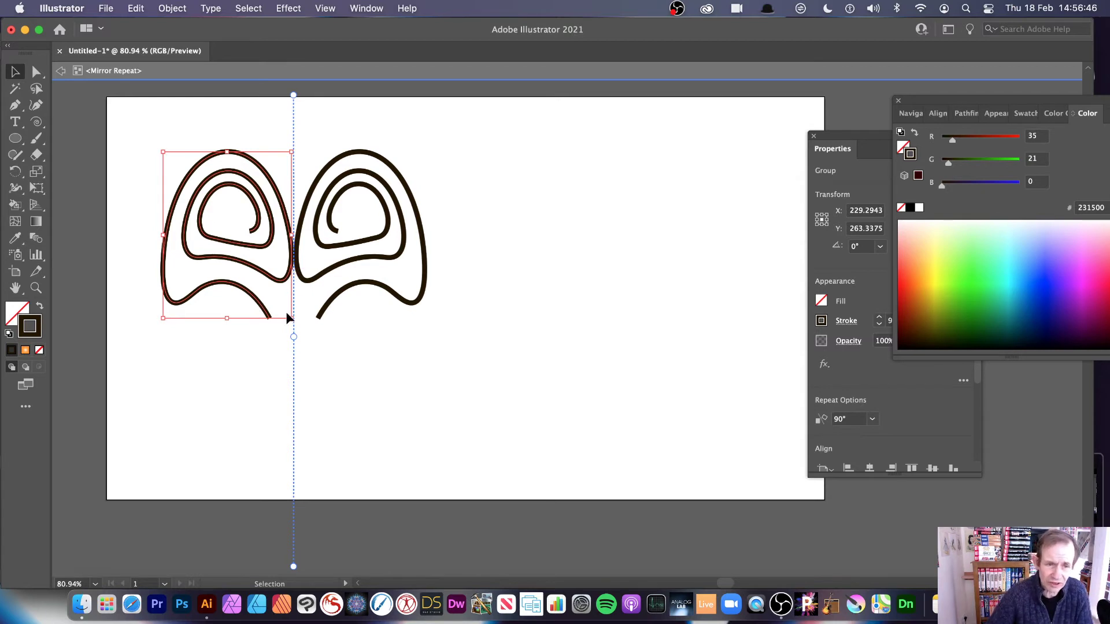
# Step: Rescale the left spiral of the mirror pair and rotate it to about 136°
pyautogui.moveTo(289, 317); pyautogui.dragTo(289, 317)
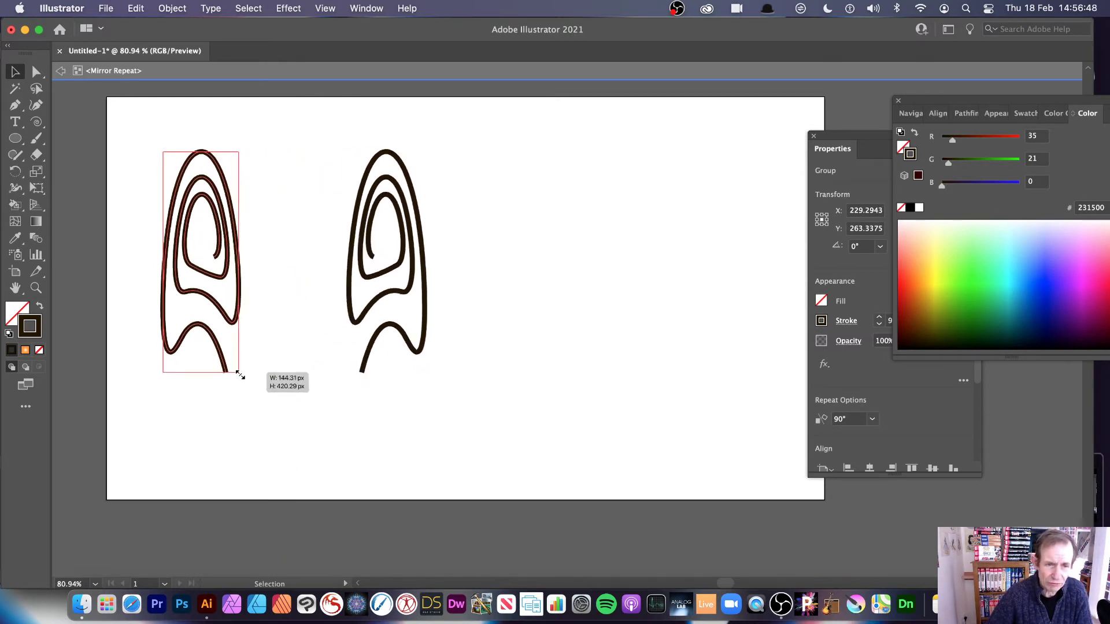
pyautogui.moveTo(307, 374); pyautogui.dragTo(312, 447)
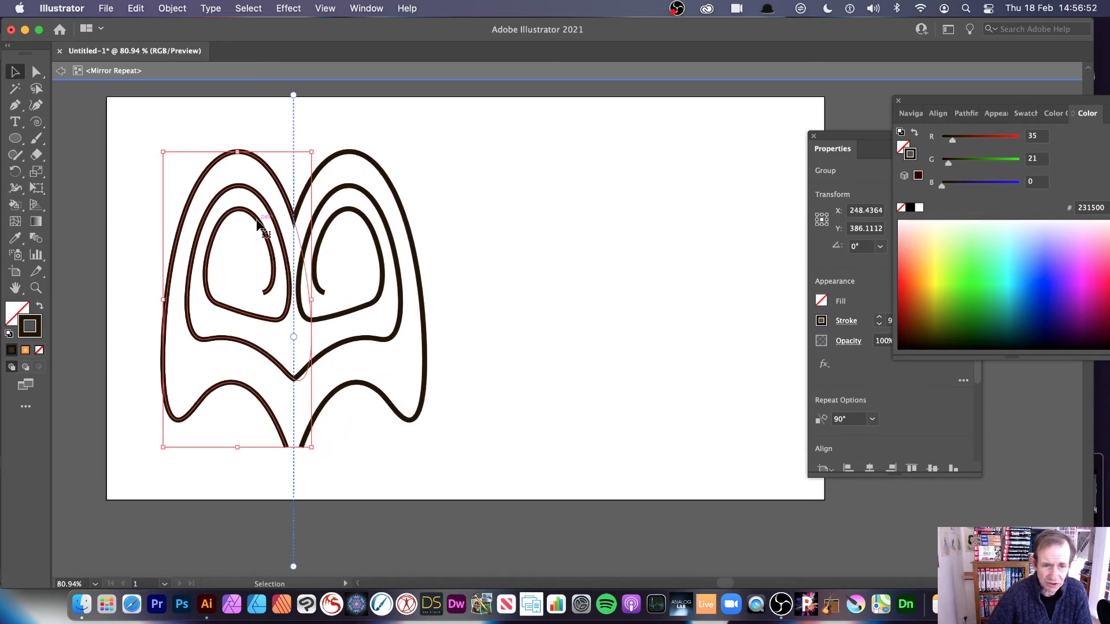
pyautogui.moveTo(237, 447); pyautogui.dragTo(208, 397)
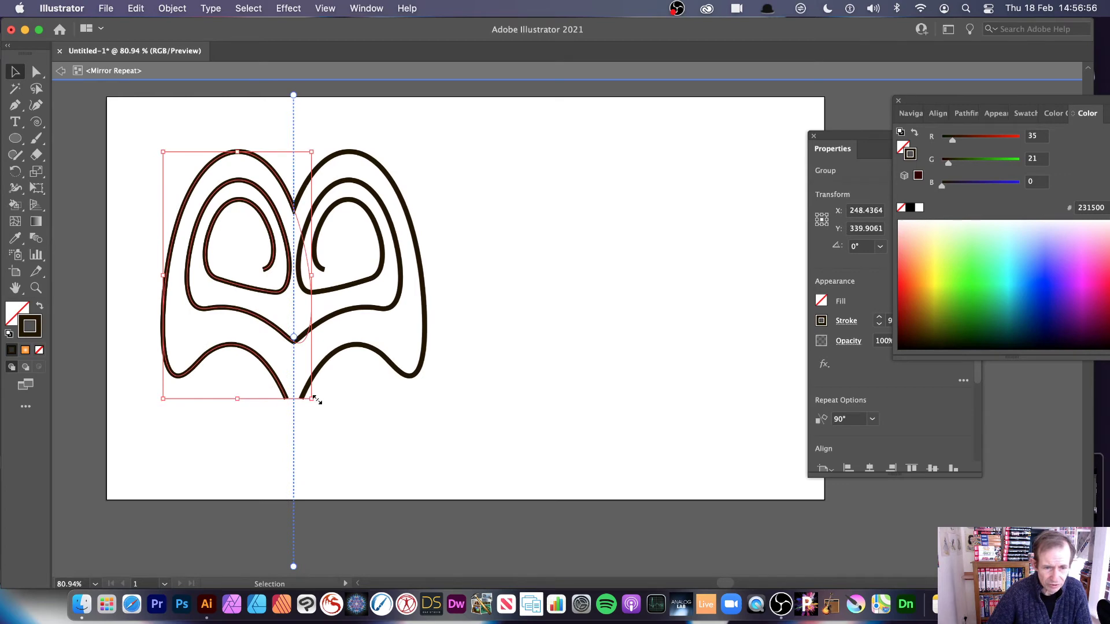
pyautogui.moveTo(312, 397); pyautogui.dragTo(277, 359)
pyautogui.moveTo(277, 151); pyautogui.dragTo(108, 290)
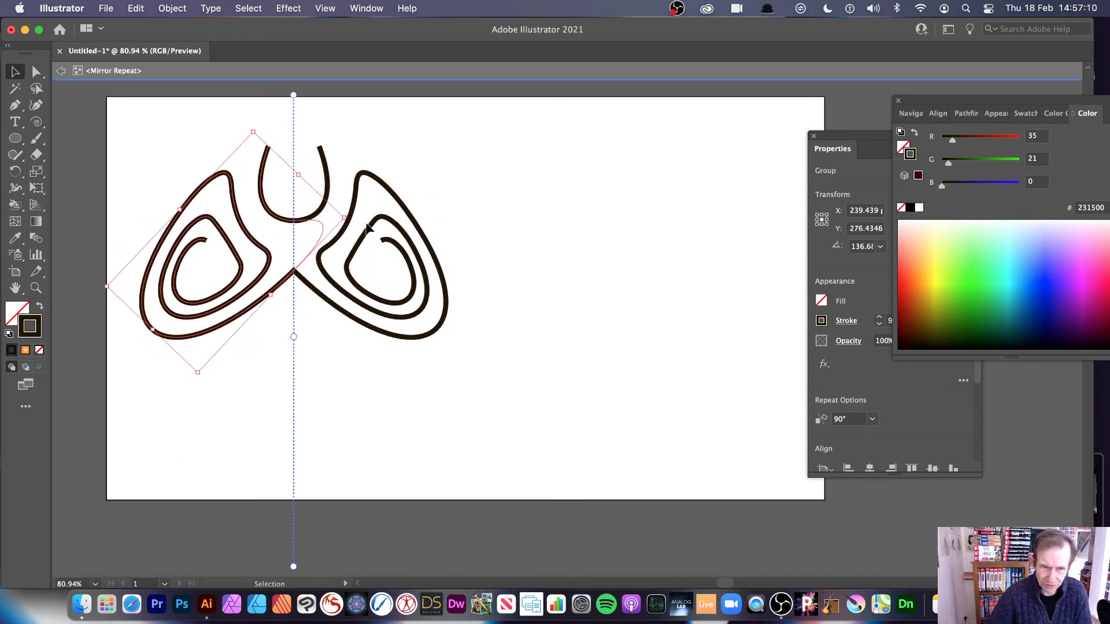
# Step: Scale the mirrored spiral smaller and give its strokes the elliptical width profile
pyautogui.moveTo(346, 216); pyautogui.dragTo(326, 219)
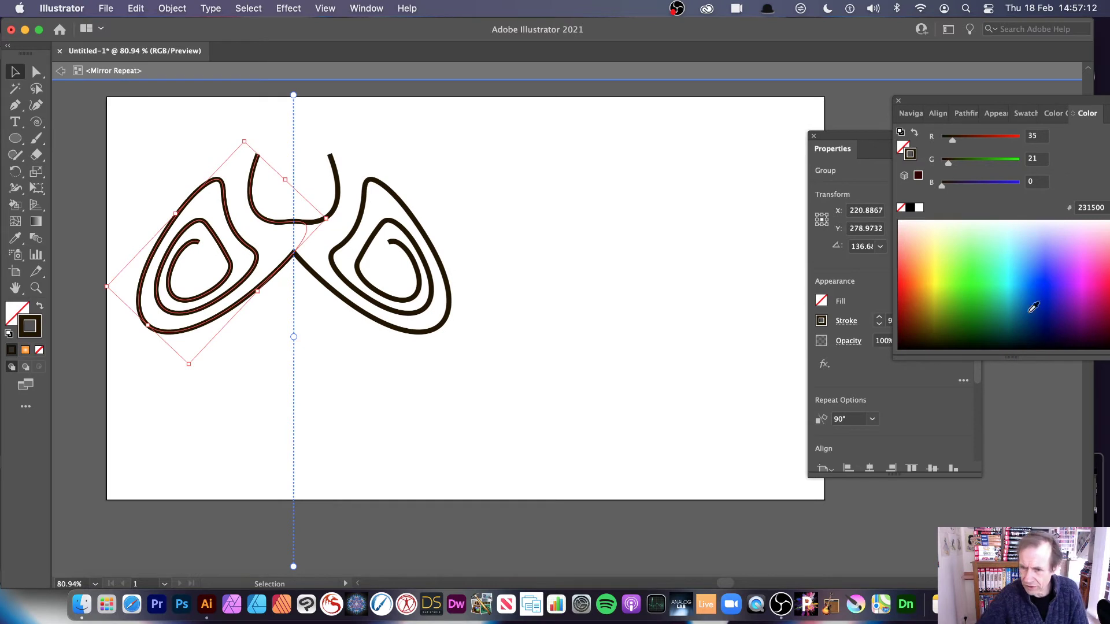
pyautogui.click(879, 311)
pyautogui.click(848, 322)
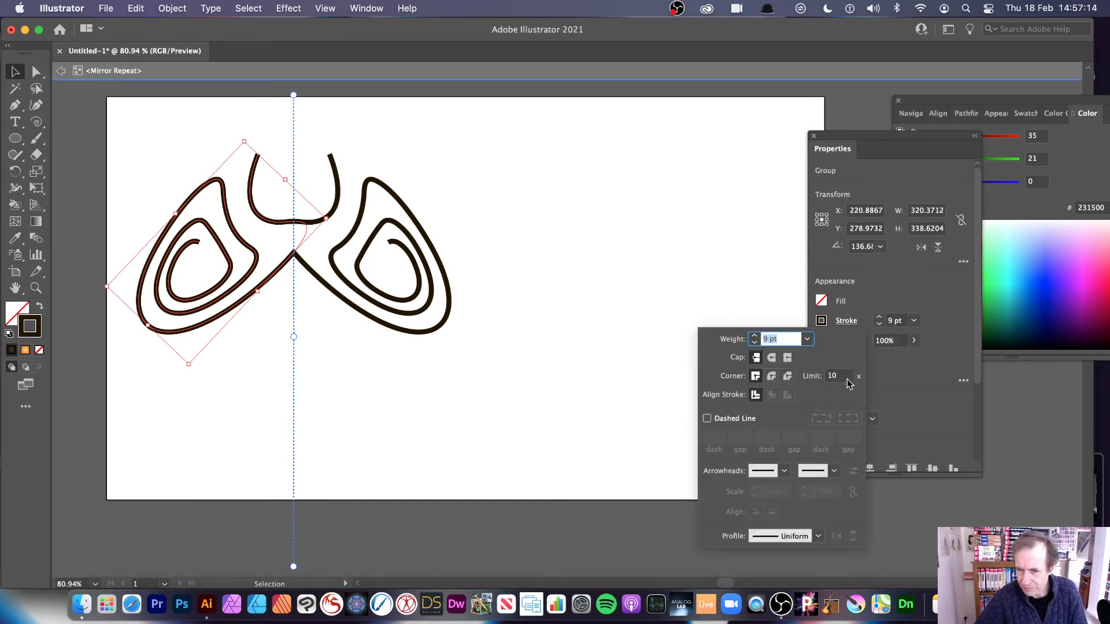
pyautogui.click(816, 536)
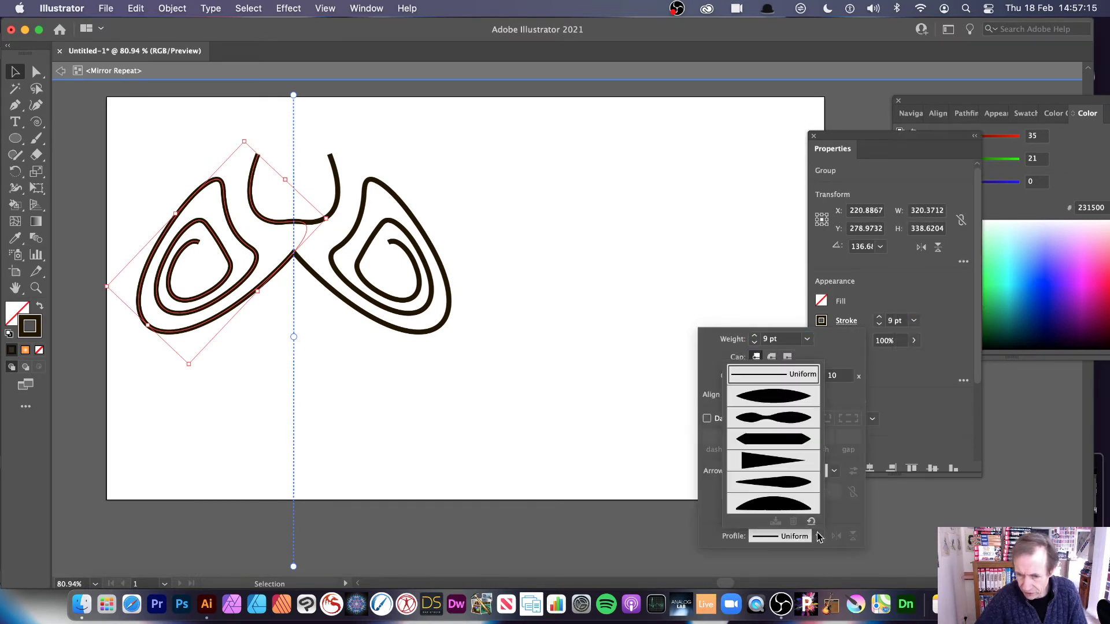
pyautogui.click(770, 399)
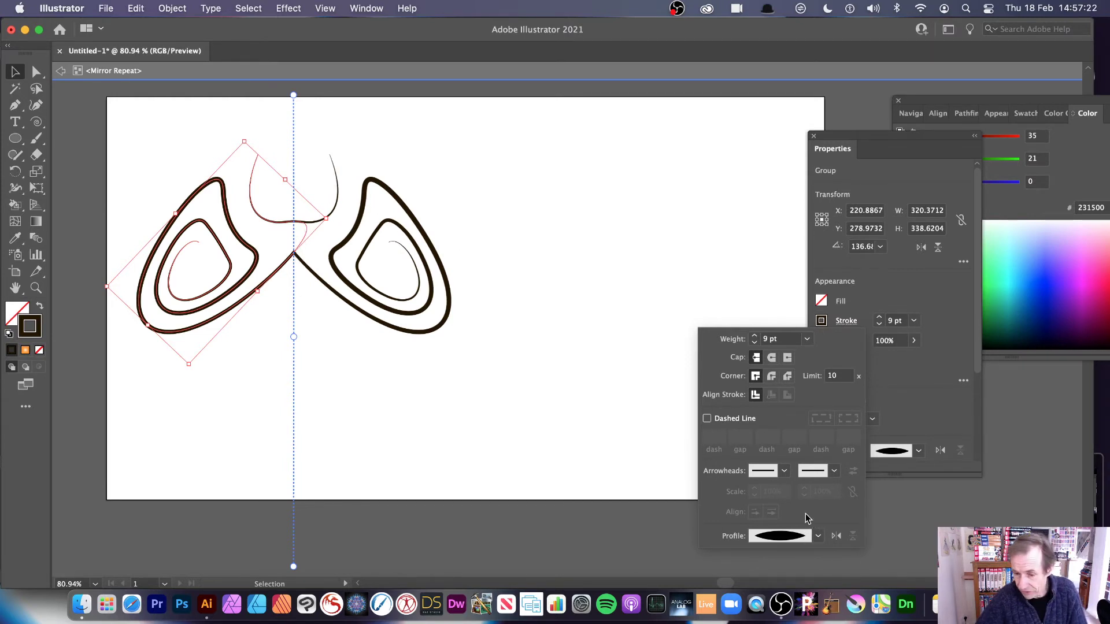
# Step: Switch the strokes to the tapering triangular width profile and exit the mirror repeat
pyautogui.click(818, 537)
pyautogui.click(751, 463)
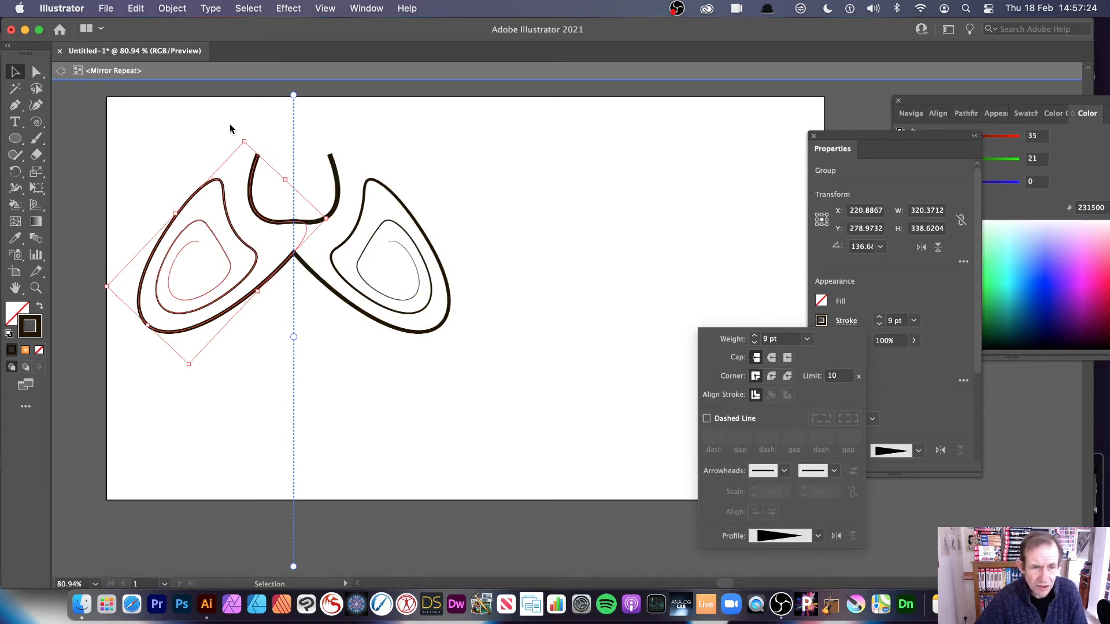
pyautogui.click(12, 74)
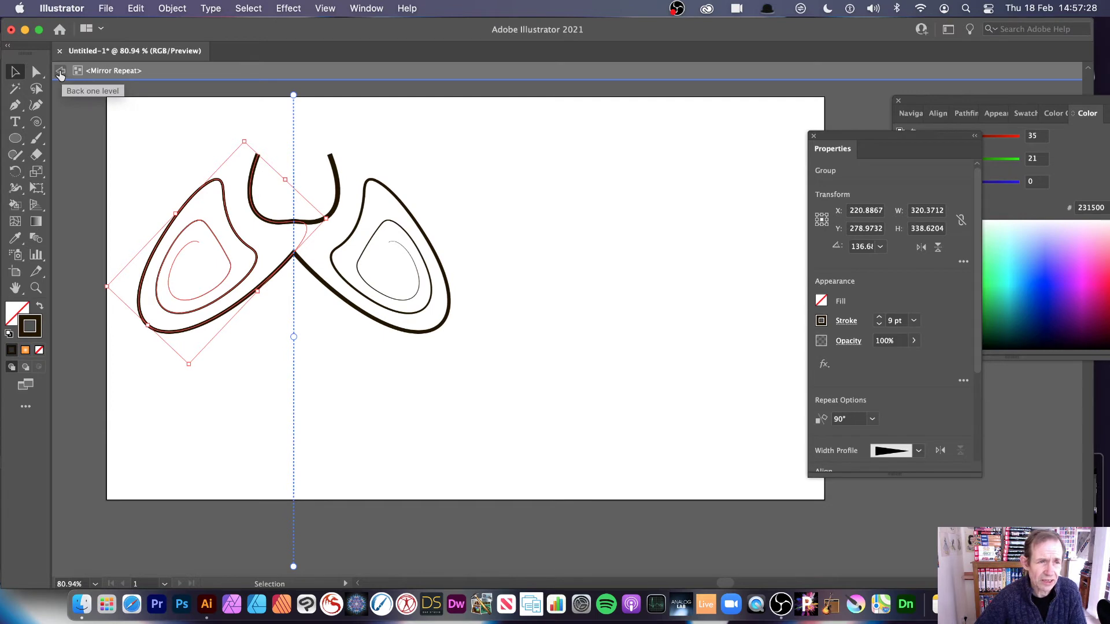
pyautogui.click(60, 71)
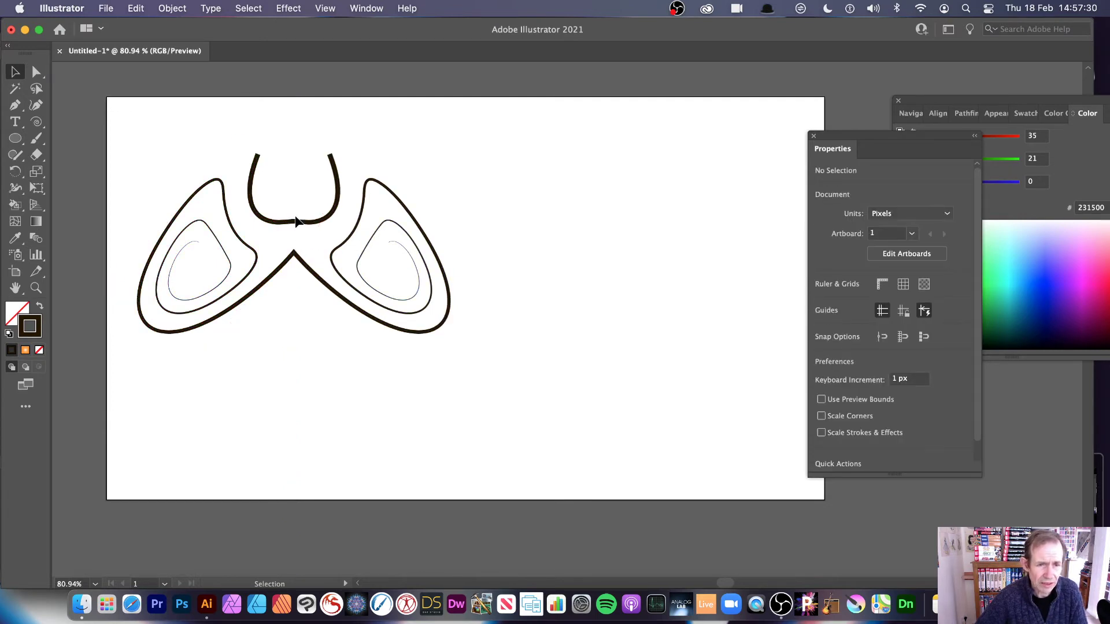
# Step: Move the Mirror Repeat toward the page centre and rotate its left half inward
pyautogui.moveTo(453, 251); pyautogui.dragTo(190, 183)
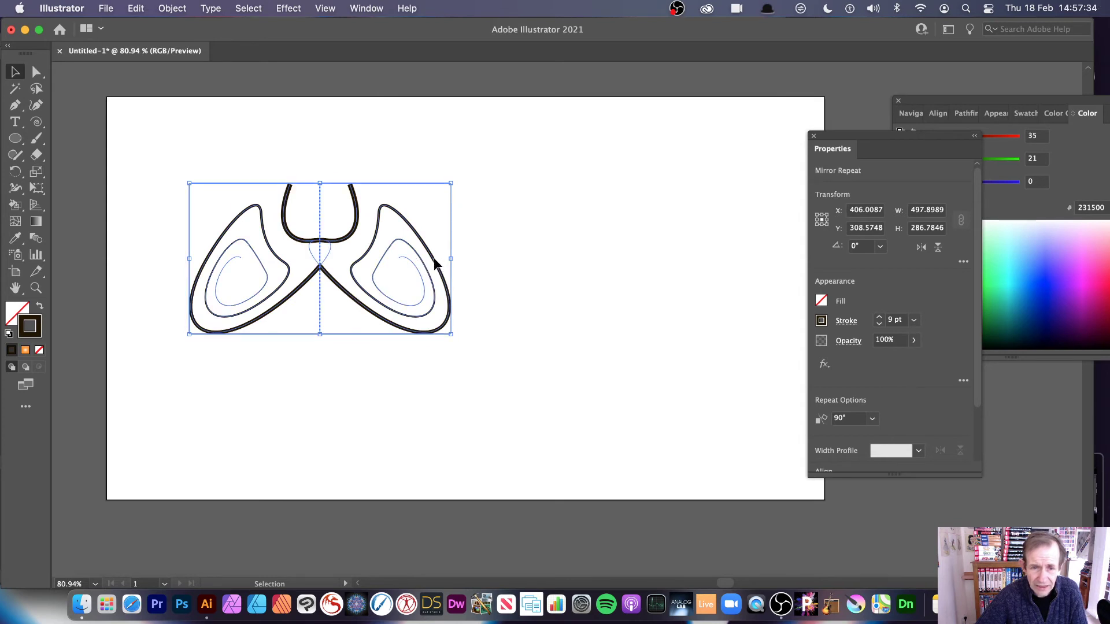
pyautogui.moveTo(435, 263); pyautogui.dragTo(506, 263)
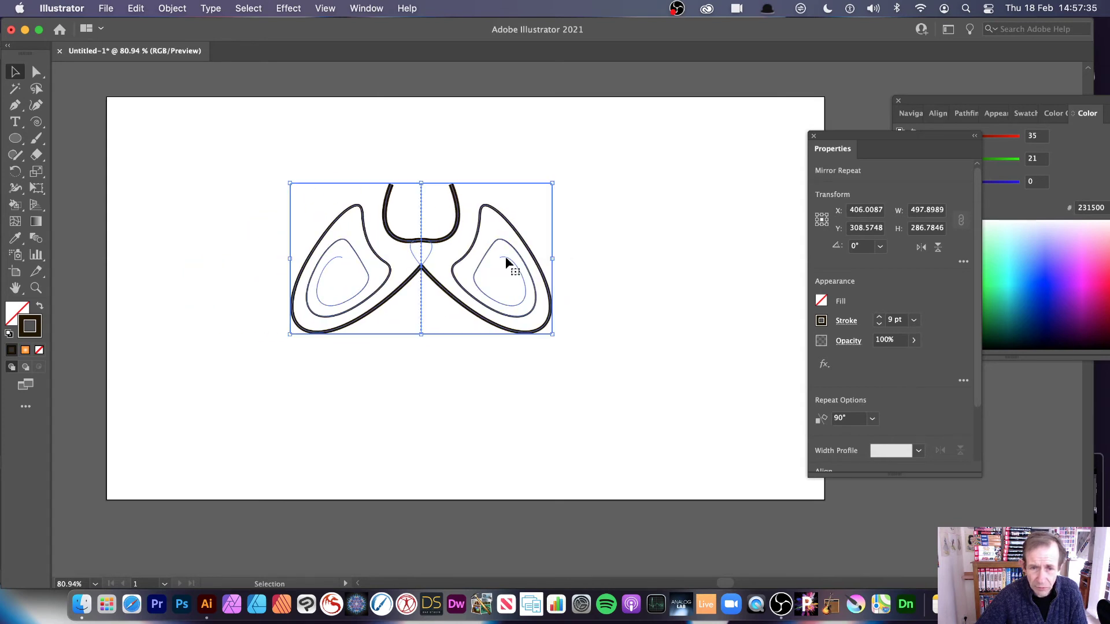
pyautogui.doubleClick(341, 223)
pyautogui.moveTo(379, 176); pyautogui.dragTo(407, 165)
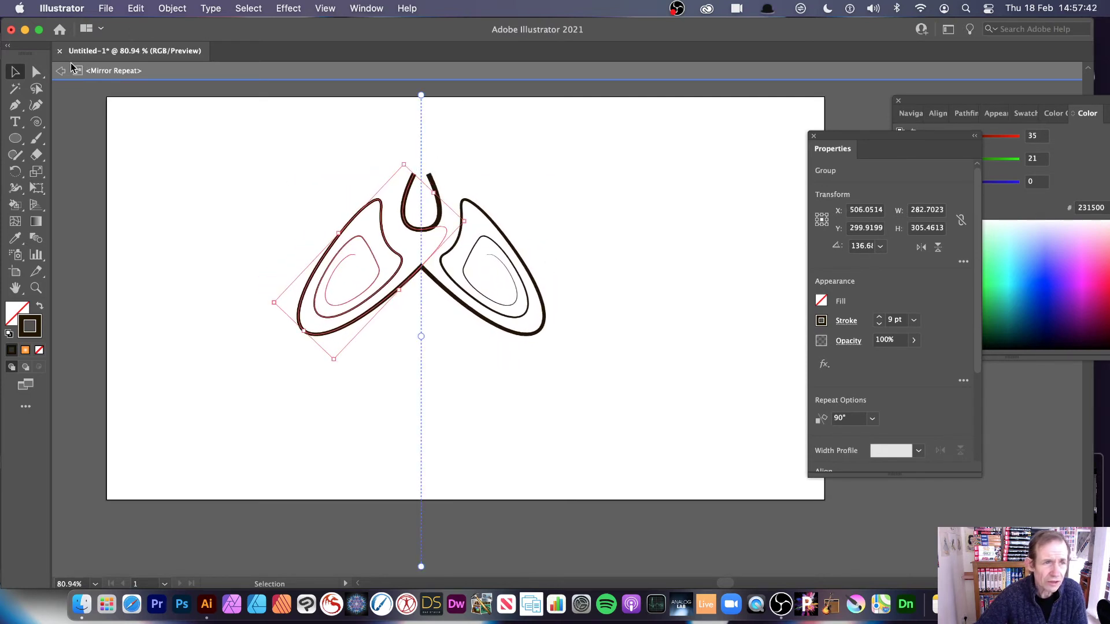
pyautogui.click(61, 71)
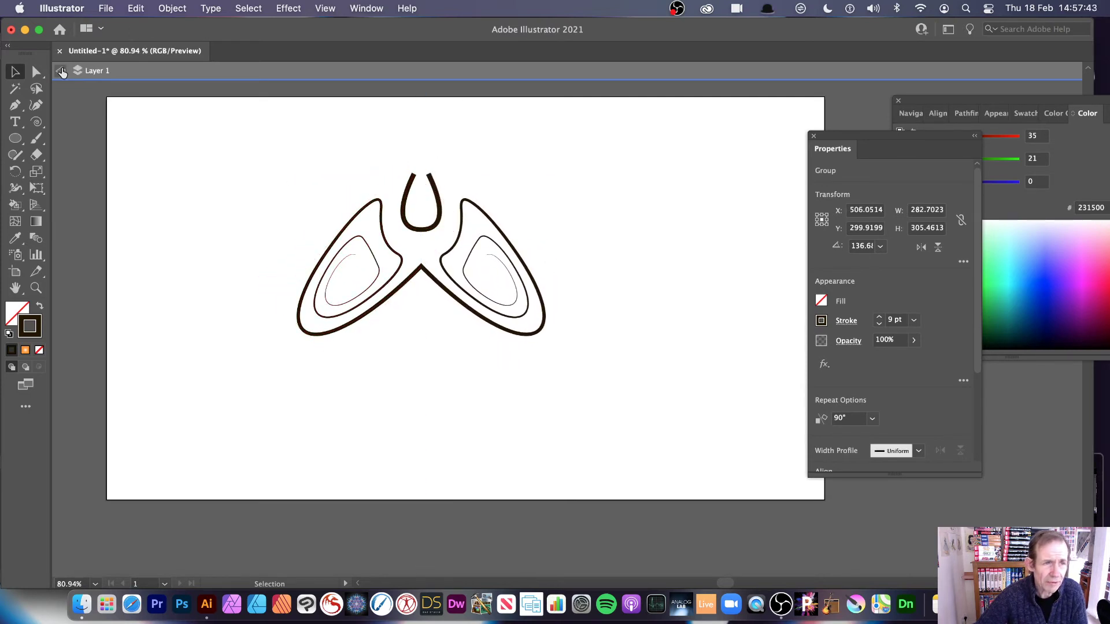
# Step: Resize the mirrored artwork to about 482 × 316 px
pyautogui.click(428, 226)
pyautogui.moveTo(297, 170); pyautogui.dragTo(406, 244)
pyautogui.moveTo(481, 244); pyautogui.dragTo(480, 169)
# Step: Make a 4-copy radial repeat at about 277 px radius, then shrink it and move it up-left
pyautogui.click(173, 9)
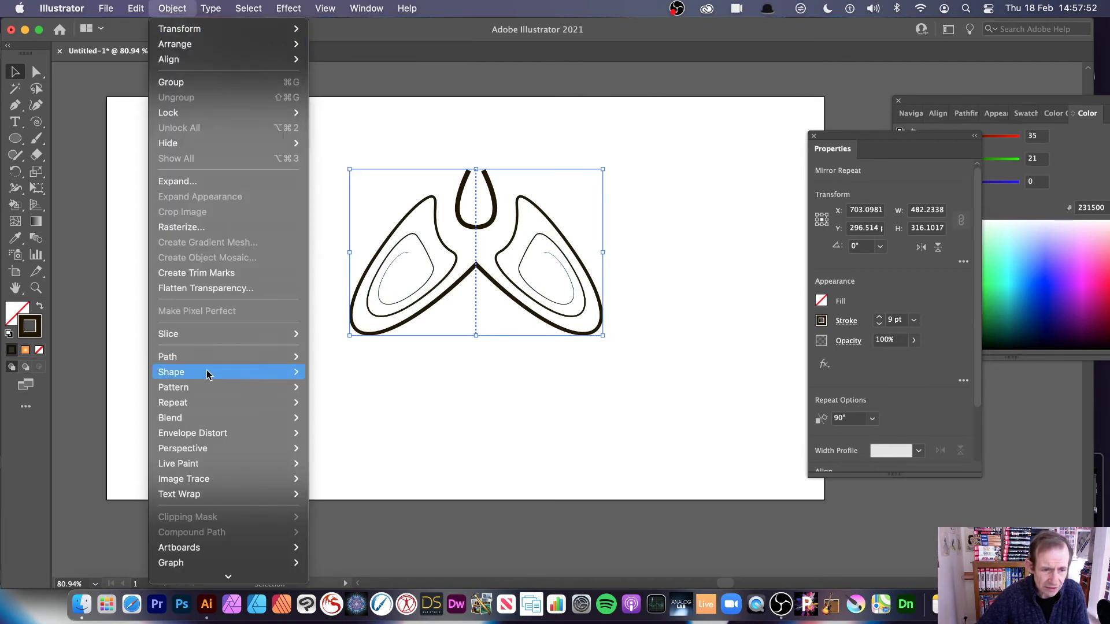
pyautogui.moveTo(211, 404)
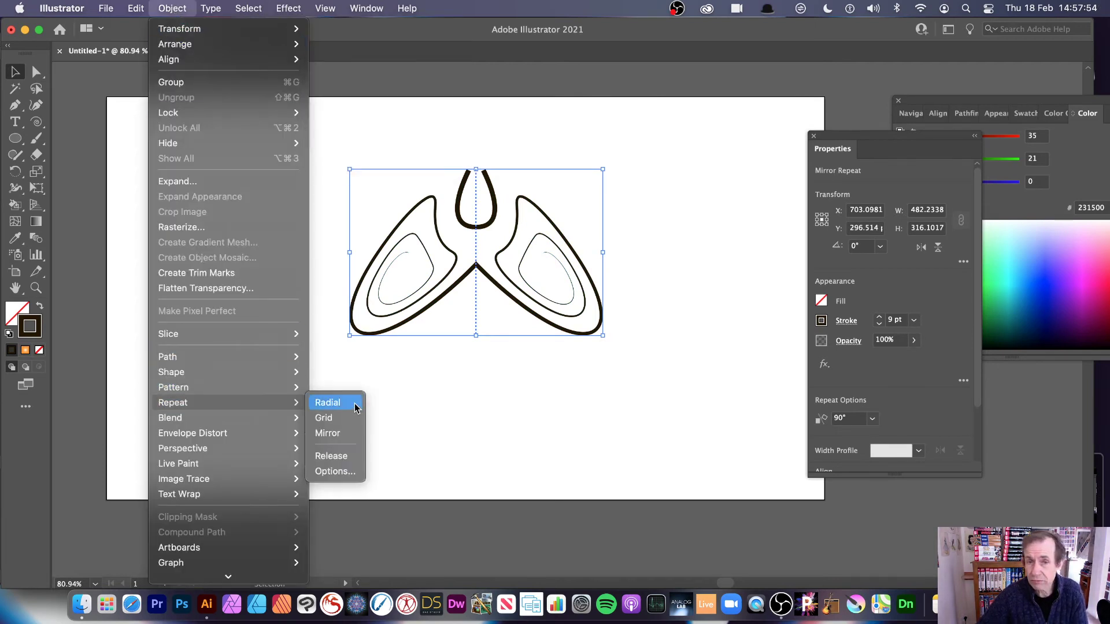
pyautogui.click(355, 405)
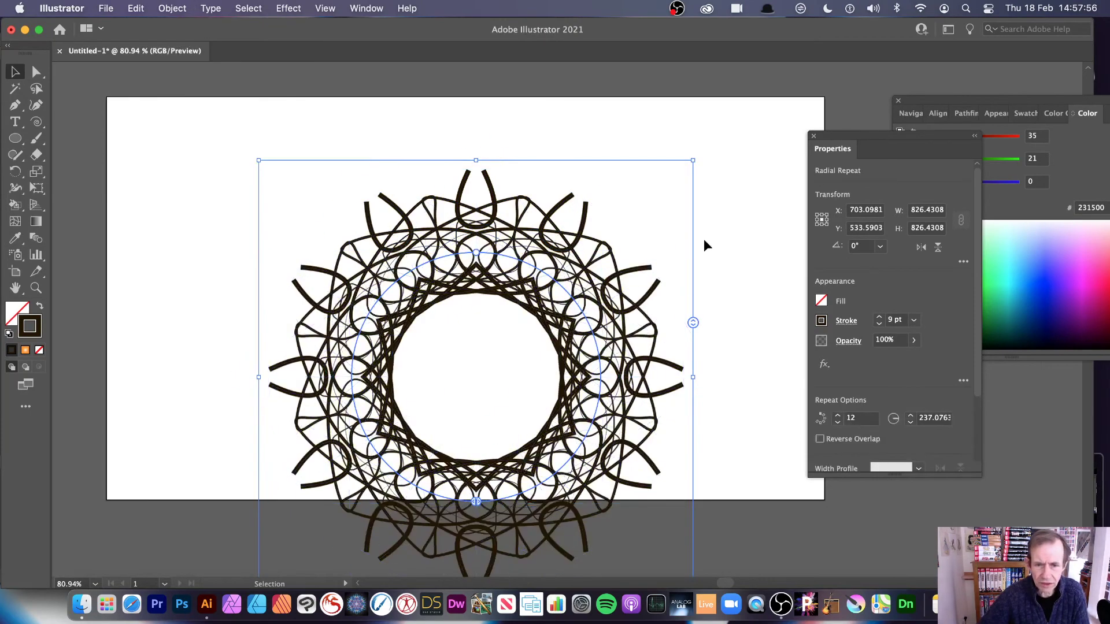
pyautogui.moveTo(695, 322); pyautogui.dragTo(699, 383)
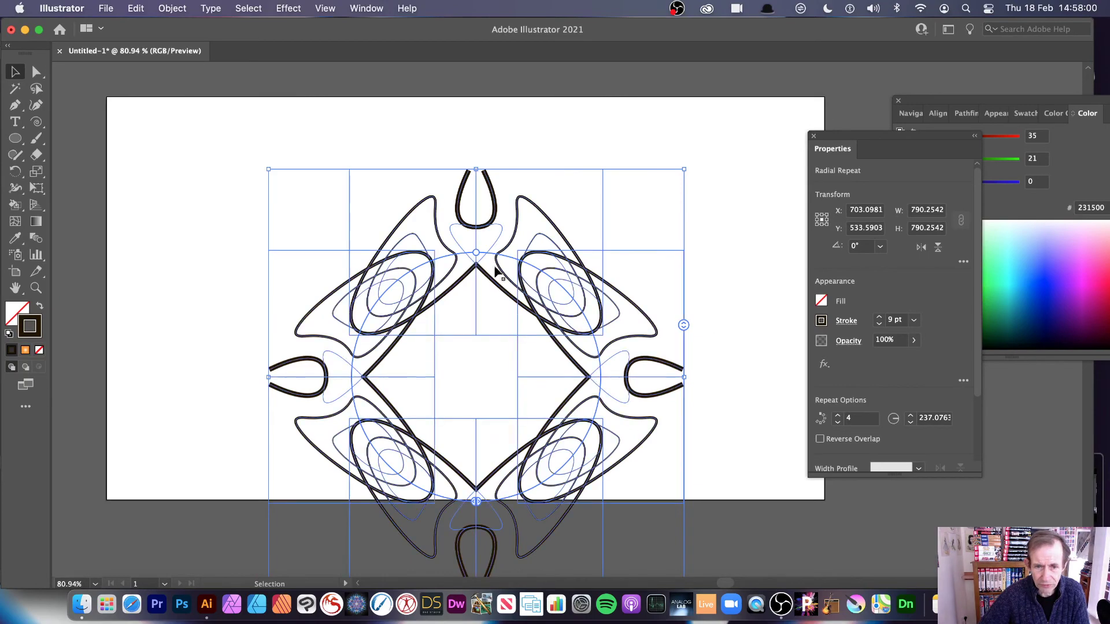
pyautogui.moveTo(483, 262); pyautogui.dragTo(658, 294)
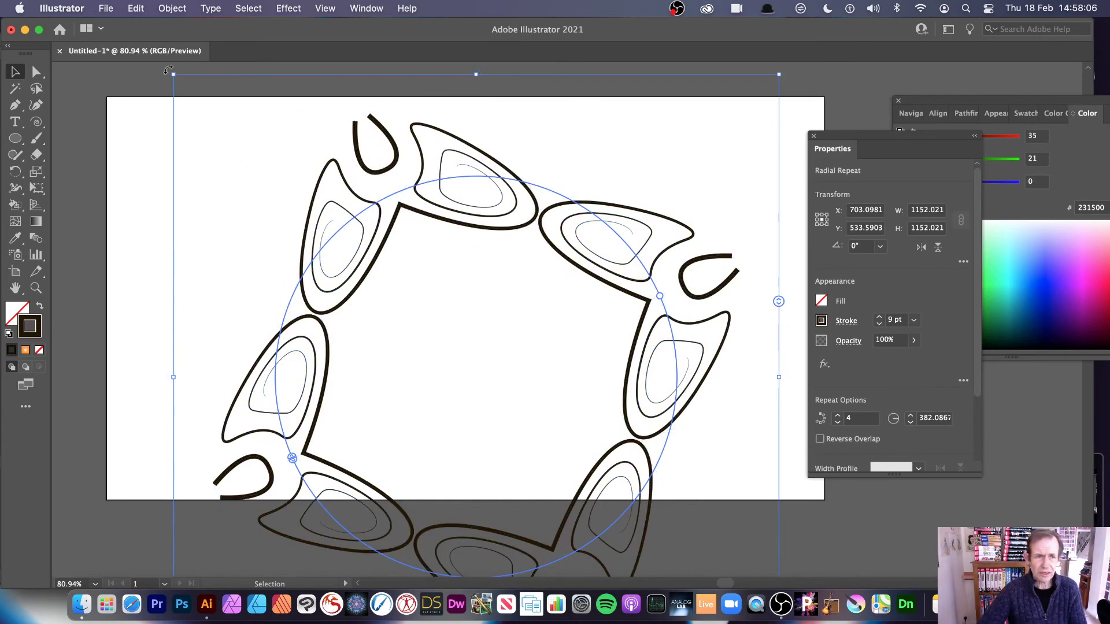
pyautogui.moveTo(175, 77); pyautogui.dragTo(339, 228)
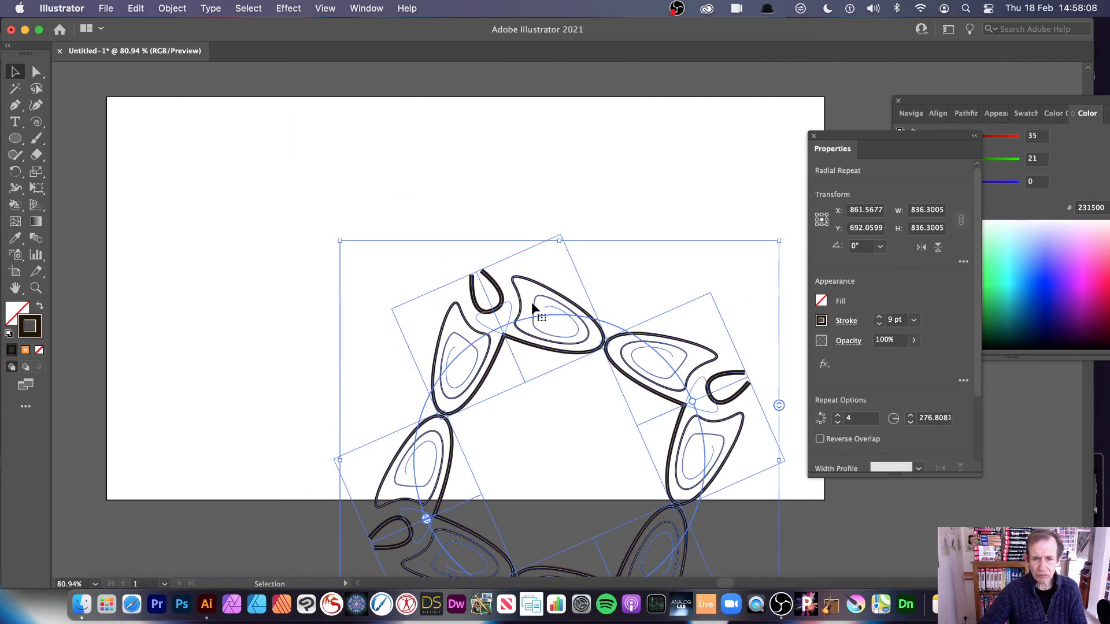
pyautogui.moveTo(532, 302); pyautogui.dragTo(420, 125)
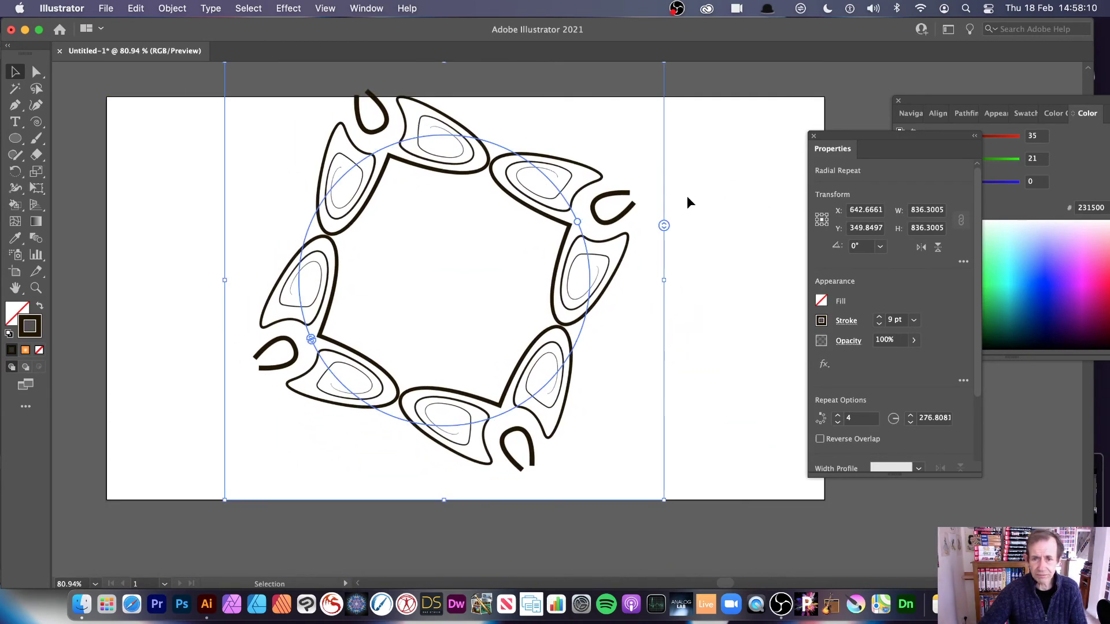
# Step: Isolate one motif copy and enlarge it so the copies overlap
pyautogui.doubleClick(558, 191)
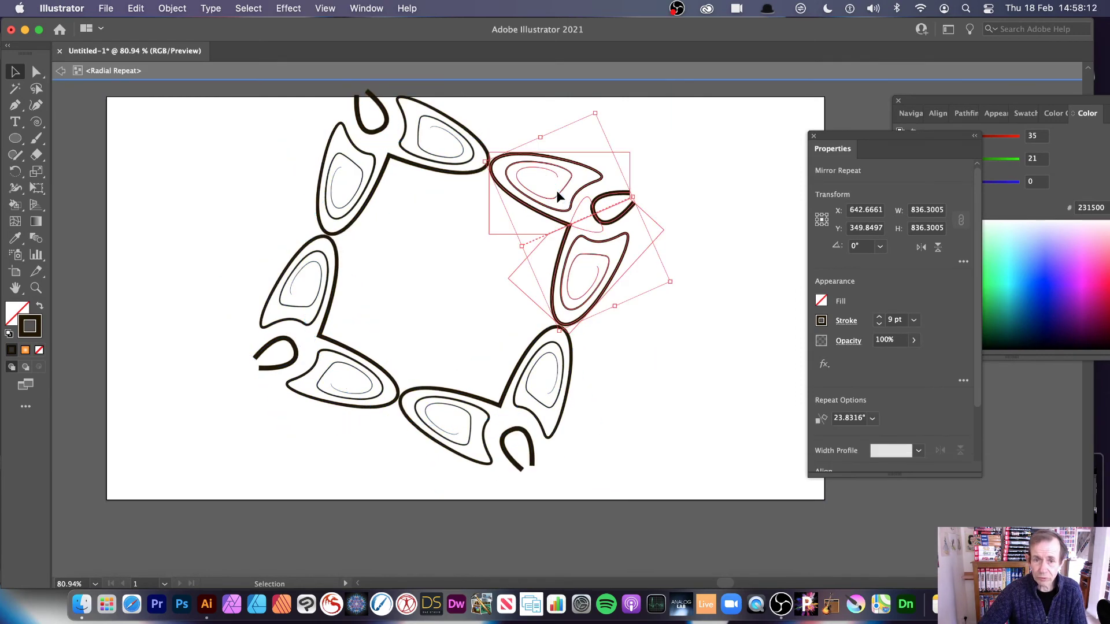
pyautogui.click(511, 242)
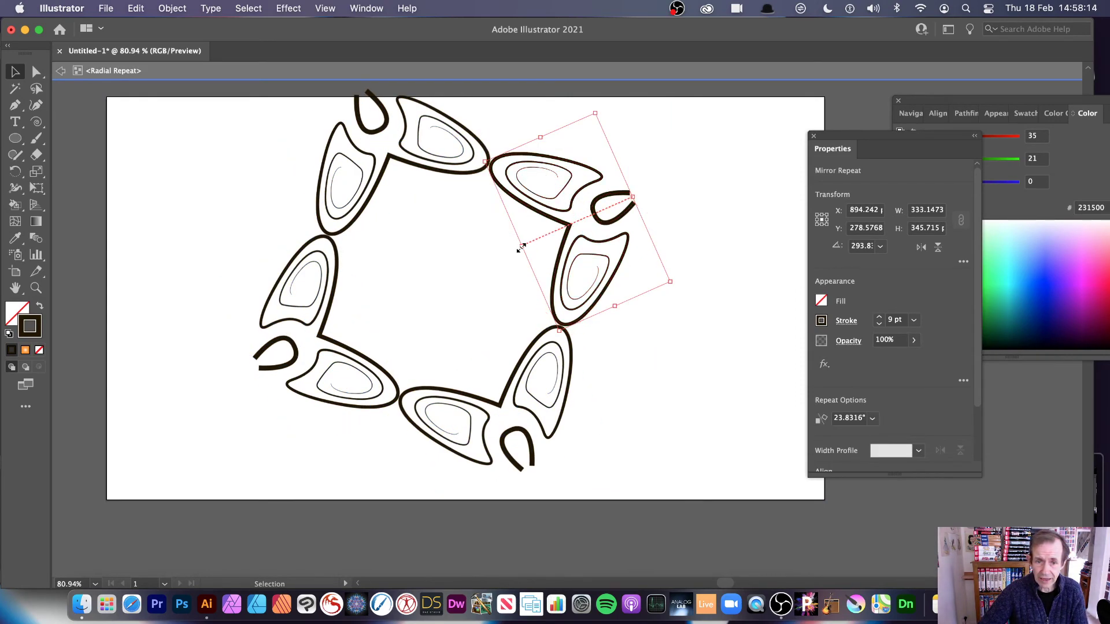
pyautogui.moveTo(521, 248); pyautogui.dragTo(353, 300)
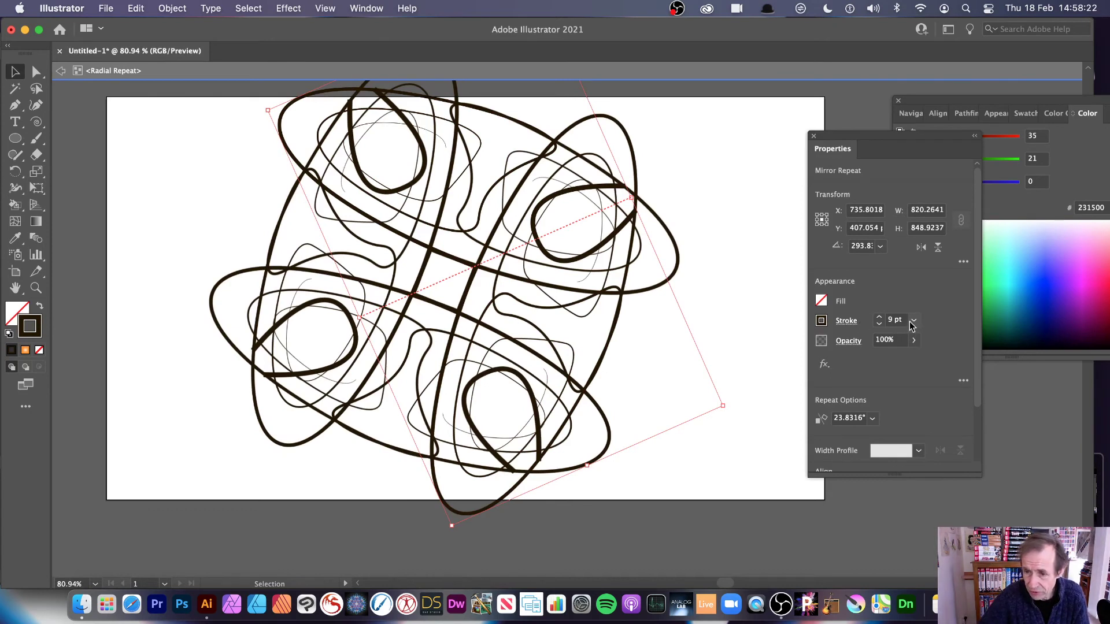
# Step: Set the motif's stroke weight to 5 pt, rotate it, and exit isolation
pyautogui.click(845, 322)
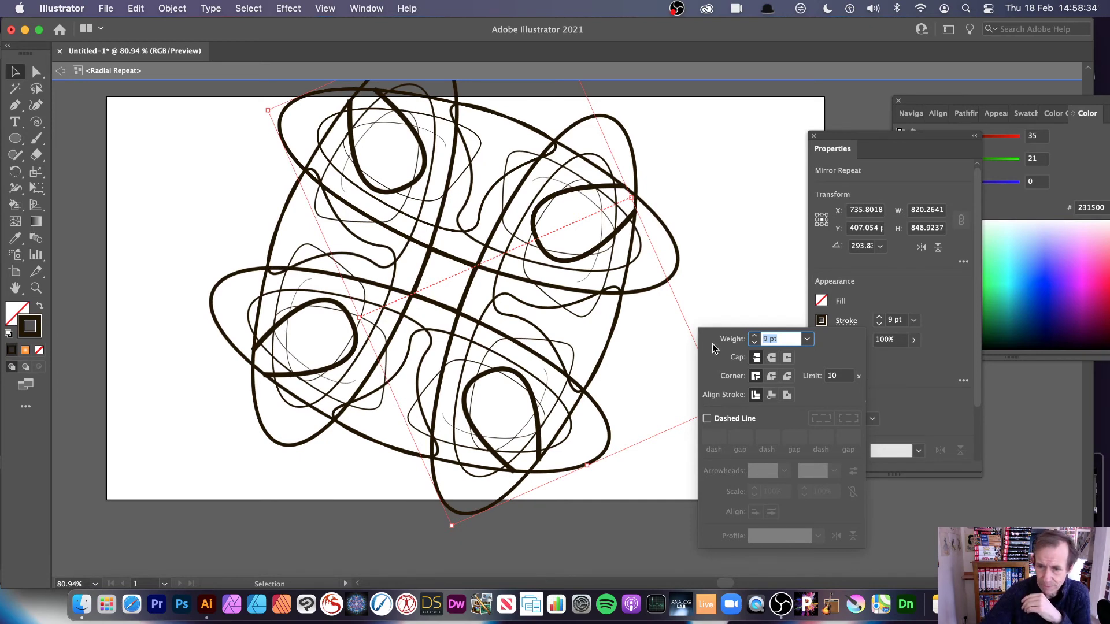
pyautogui.click(806, 339)
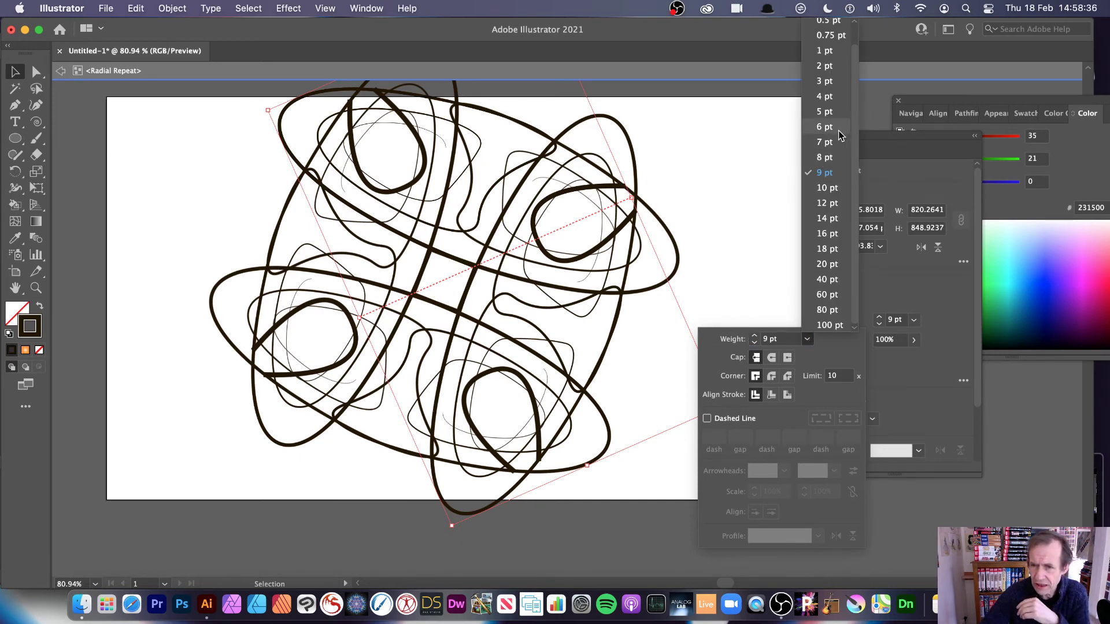
pyautogui.click(833, 149)
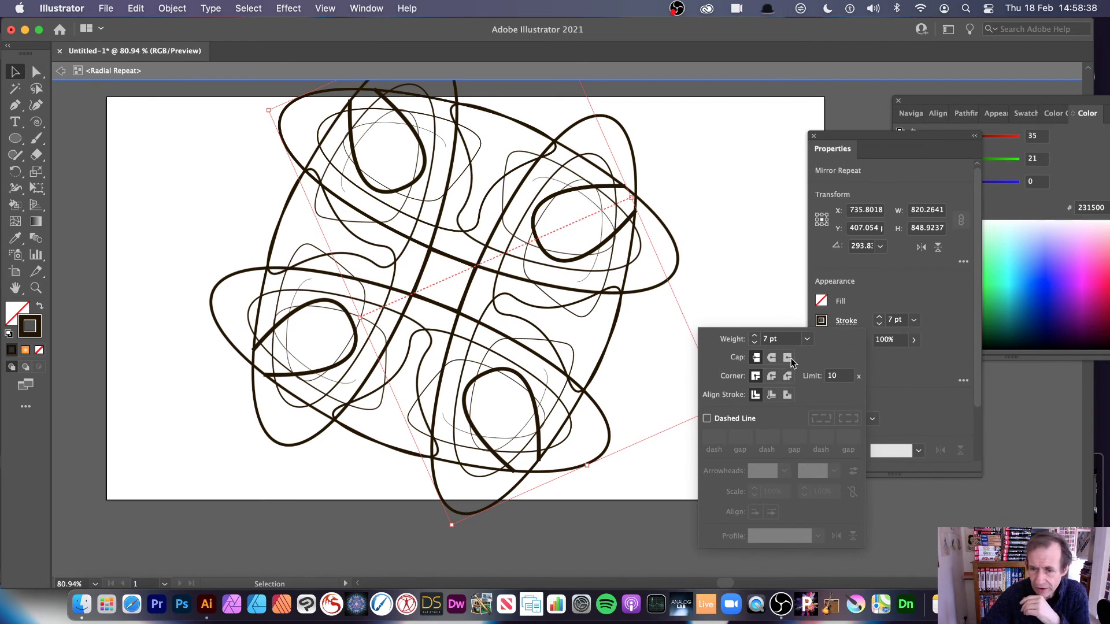
pyautogui.click(807, 340)
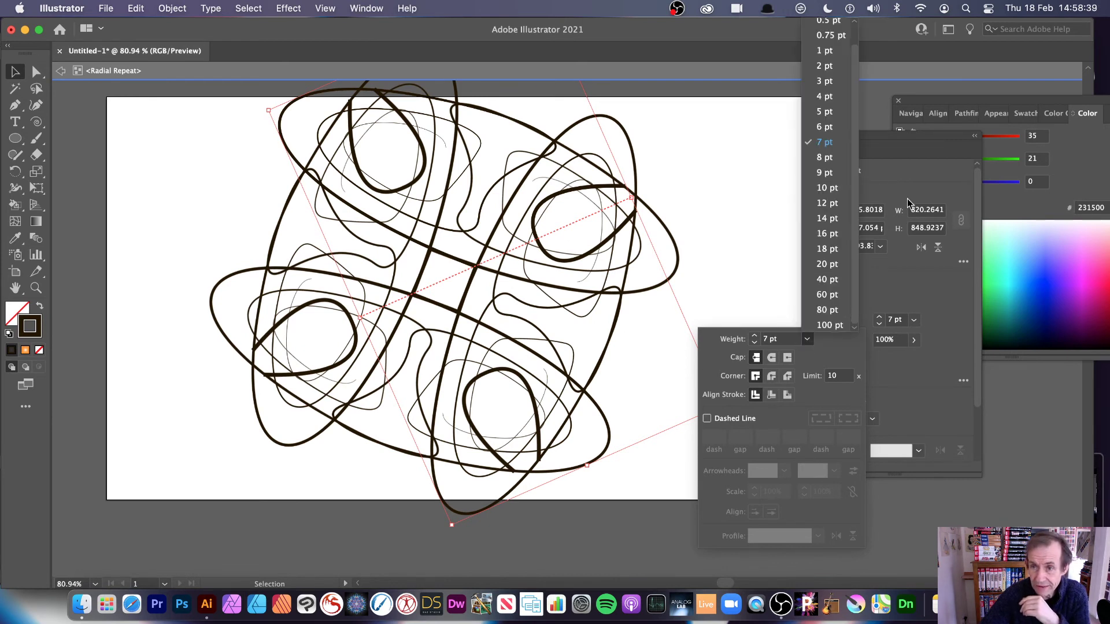
pyautogui.click(831, 115)
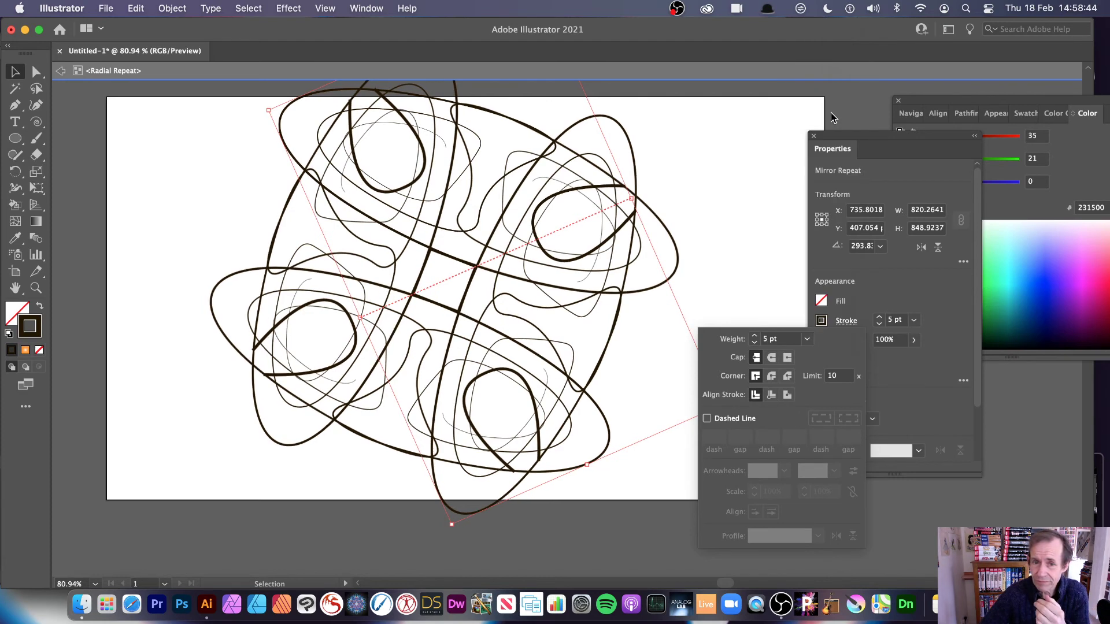
pyautogui.moveTo(679, 202)
pyautogui.mouseDown()
pyautogui.moveTo(595, 192)
pyautogui.moveTo(612, 231)
pyautogui.moveTo(624, 174)
pyautogui.moveTo(624, 198)
pyautogui.moveTo(608, 163)
pyautogui.moveTo(618, 157)
pyautogui.moveTo(627, 172)
pyautogui.mouseUp()
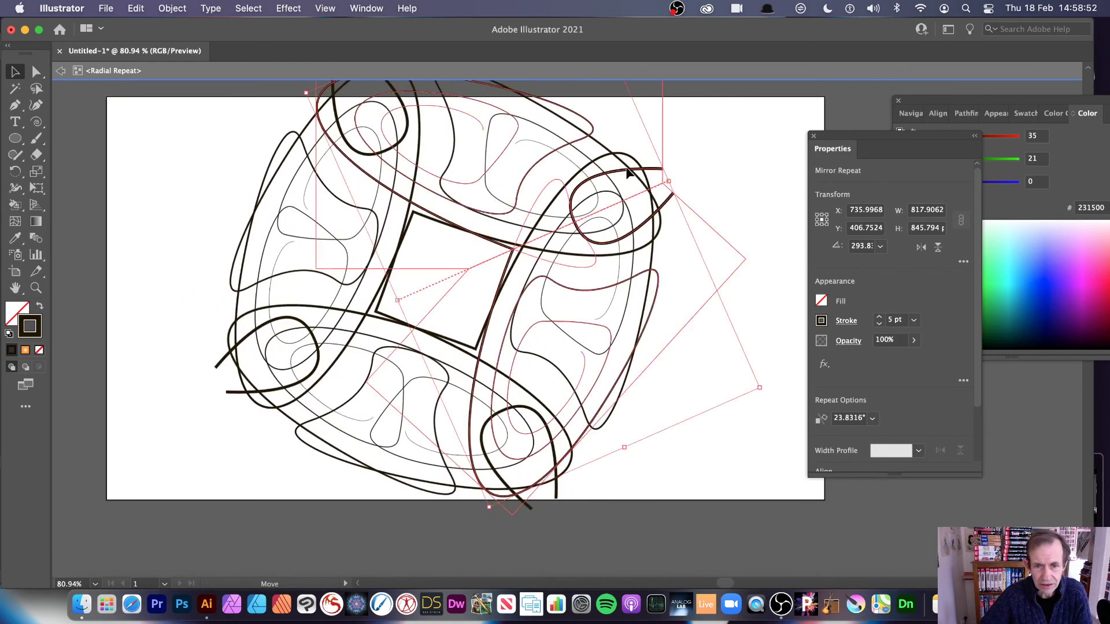
pyautogui.click(60, 71)
# Step: Exit the radial repeat and delete the mandala
pyautogui.click(60, 71)
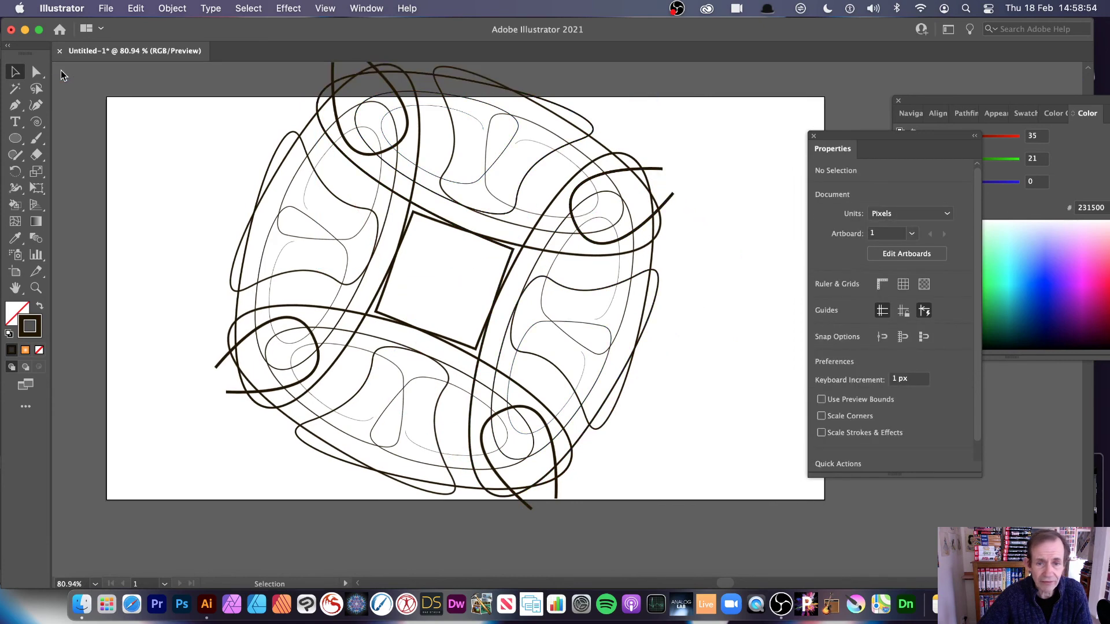
pyautogui.moveTo(604, 268)
pyautogui.mouseDown()
pyautogui.moveTo(723, 295)
pyautogui.moveTo(670, 317)
pyautogui.mouseUp()
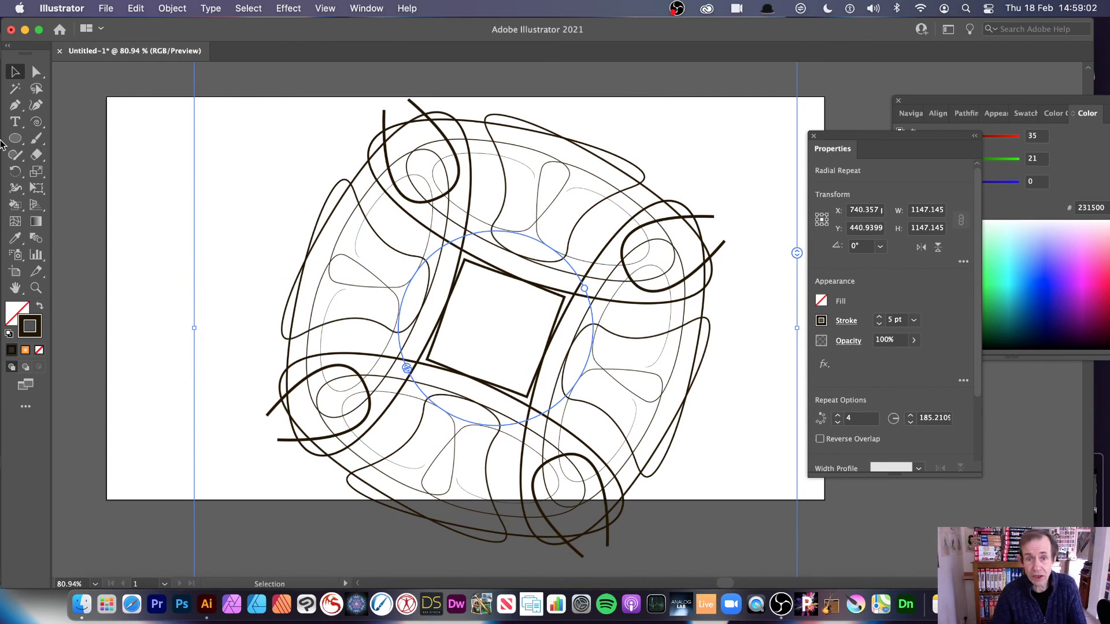
pyautogui.press('Delete')
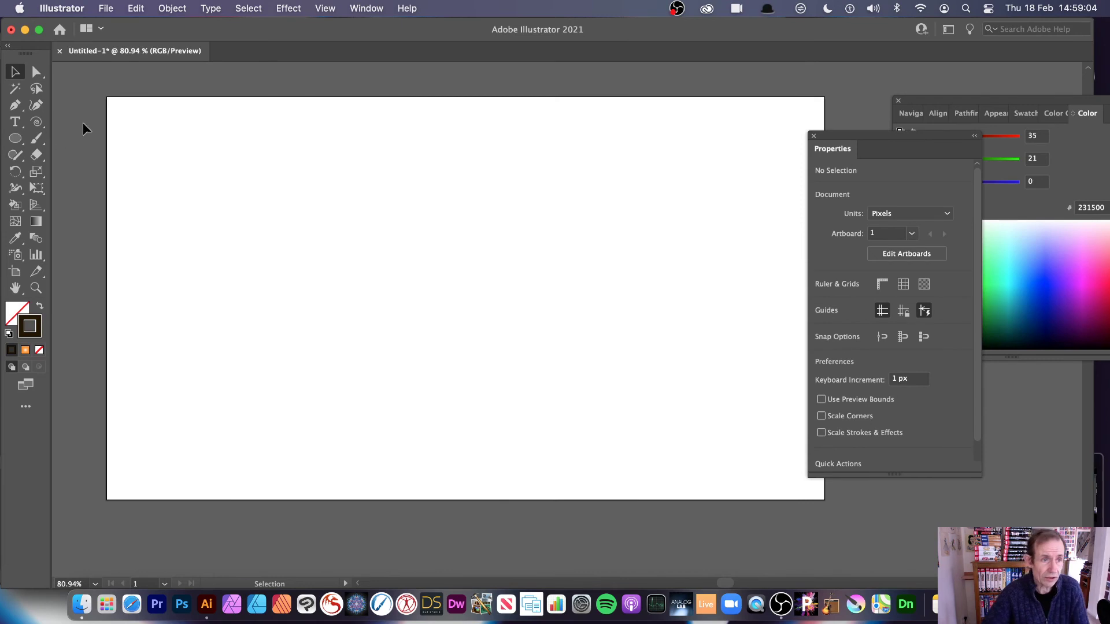
# Step: Draw a new 1 pt spiral about 322 × 338 px on the artboard
pyautogui.click(36, 123)
pyautogui.moveTo(359, 237); pyautogui.dragTo(442, 299)
pyautogui.click(166, 13)
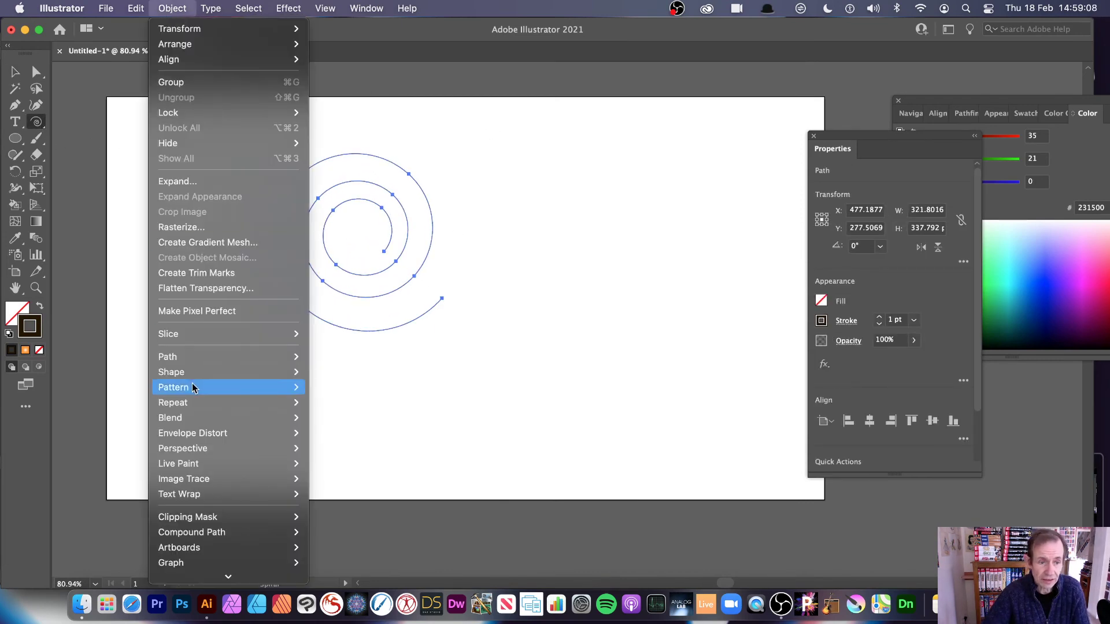
pyautogui.moveTo(215, 401)
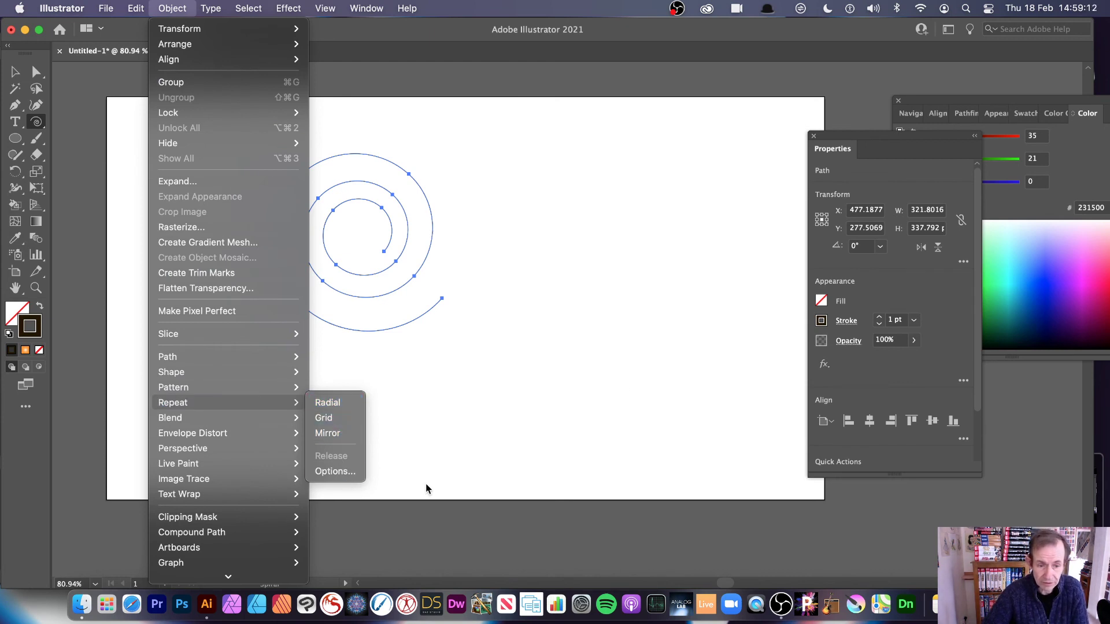
pyautogui.click(556, 191)
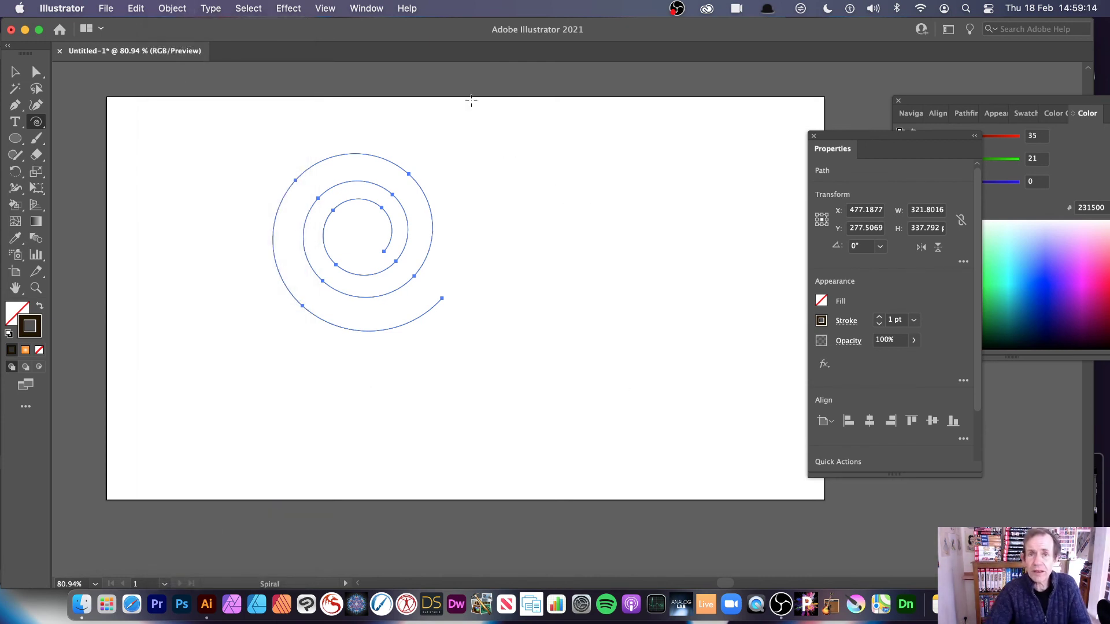